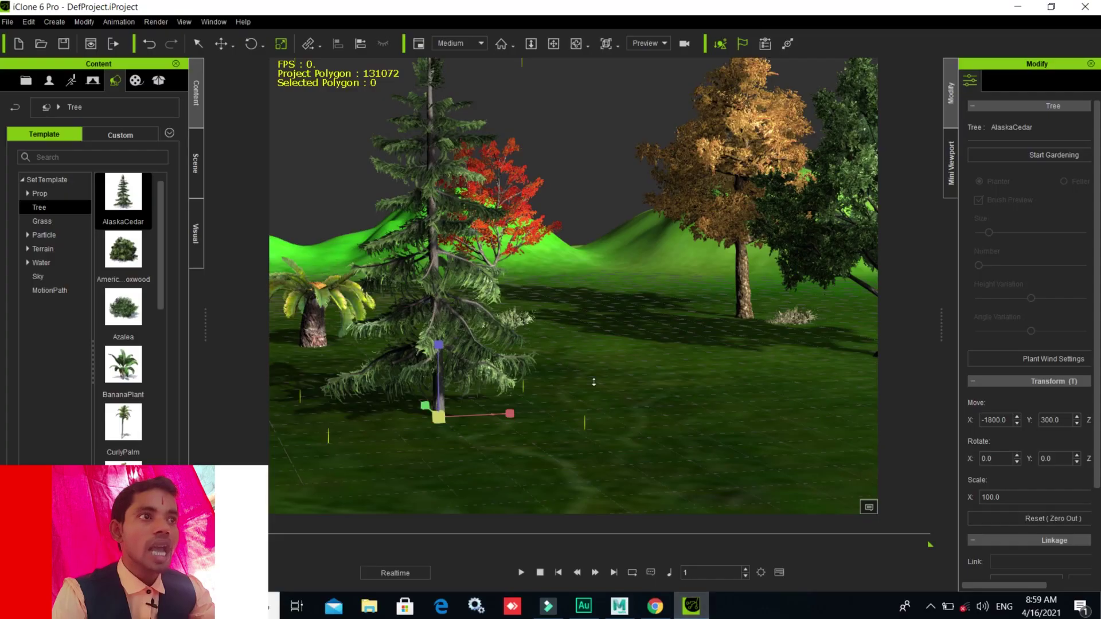
Fly the iClone camera among the trees to the hills, then switch to Maya
mouse_move(594, 381)
left_mouse_down()
mouse_move(638, 419)
mouse_move(565, 434)
mouse_move(465, 398)
mouse_move(780, 415)
left_mouse_up()
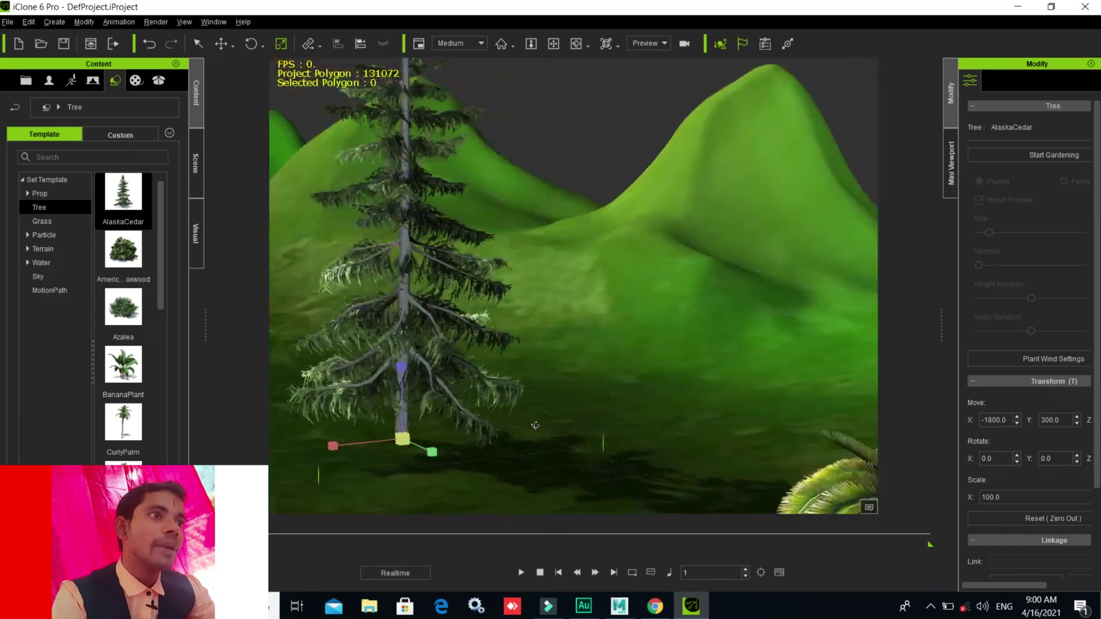
mouse_move(780, 415)
left_mouse_down()
mouse_move(642, 403)
mouse_move(823, 329)
mouse_move(590, 401)
mouse_move(594, 417)
left_mouse_up()
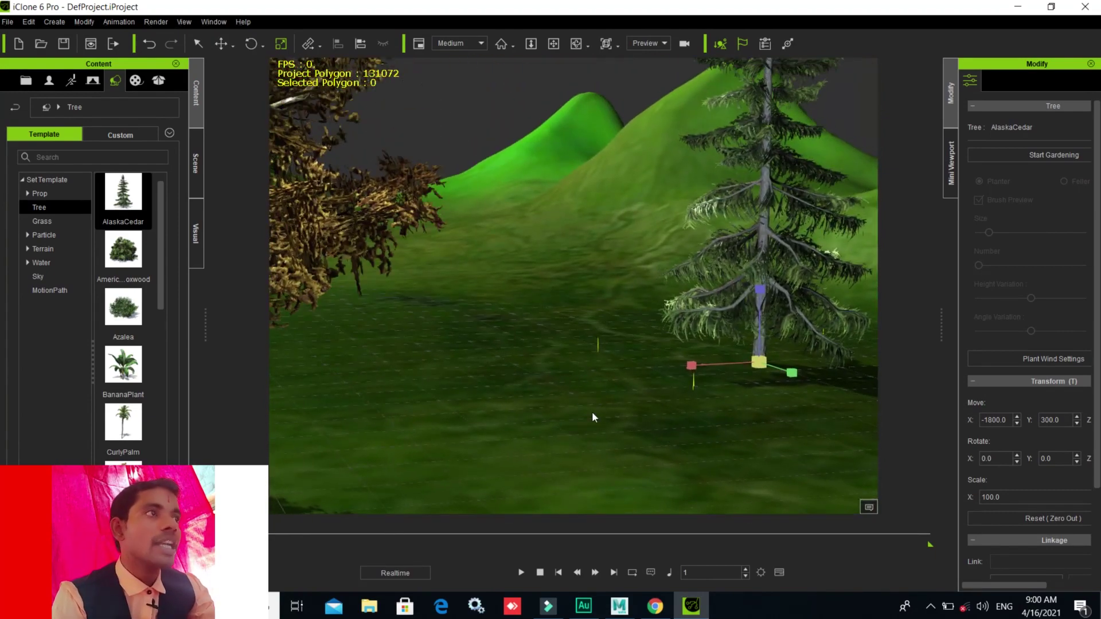
left_click(1009, 7)
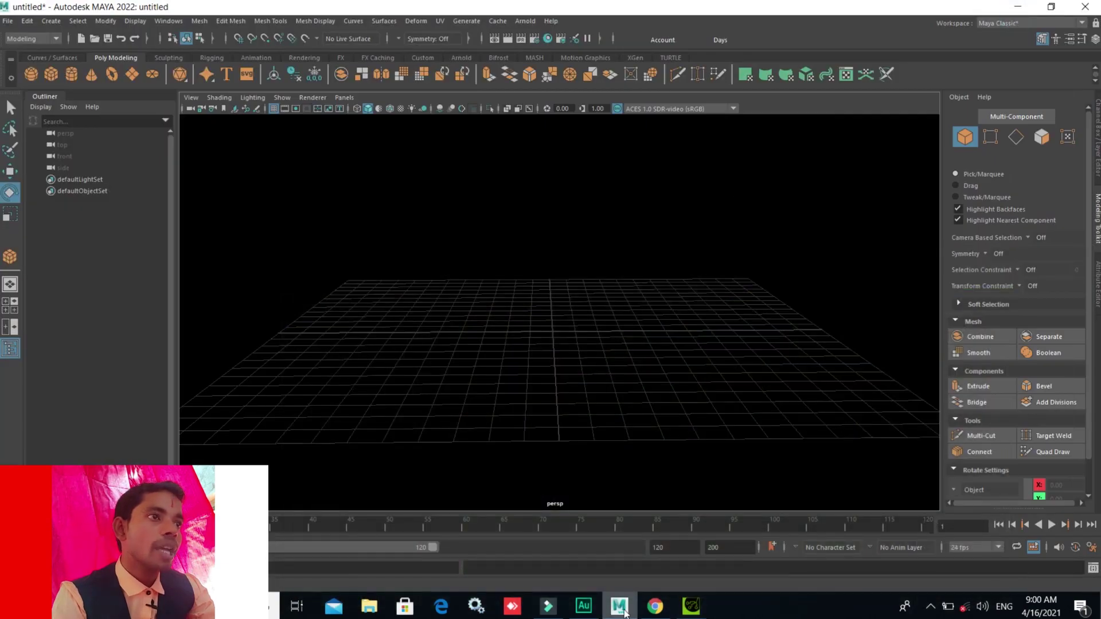
Drag out a polygon plane on the grid and scale it up to about 2.53
scroll(535, 367, "up", 2)
scroll(535, 368, "down", 2)
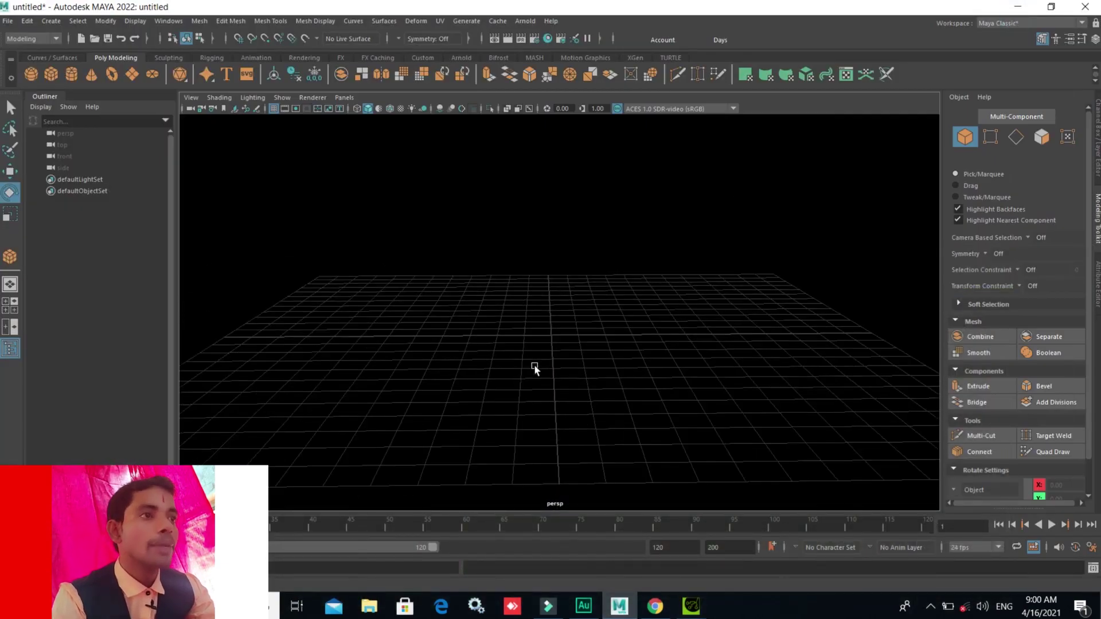
scroll(535, 368, "up", 2)
scroll(539, 379, "down", 2)
mouse_move(544, 374)
left_mouse_down("alt")
mouse_move(549, 393)
mouse_move(550, 381)
mouse_move(516, 358)
left_mouse_up("alt")
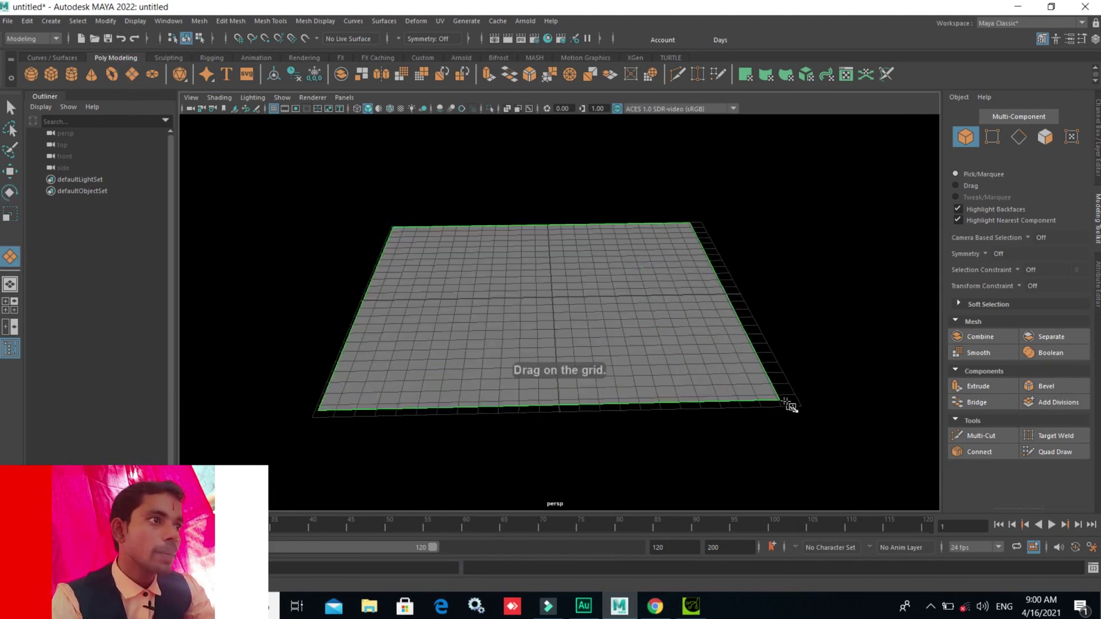
left_click_drag(393, 227, 799, 404)
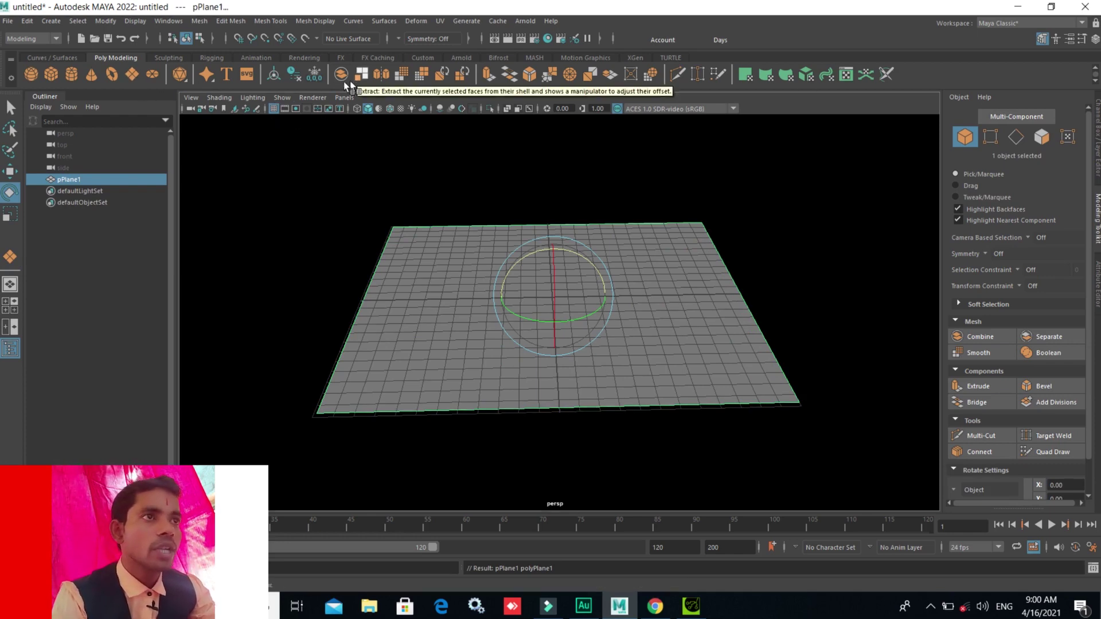
key("r")
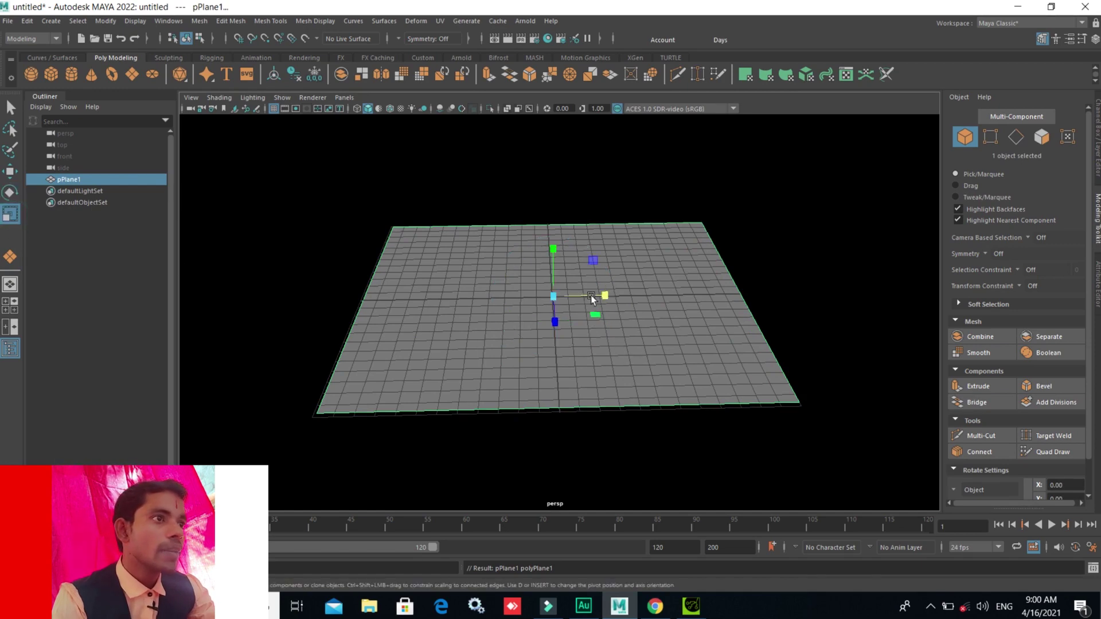
left_click_drag(549, 291, 860, 389)
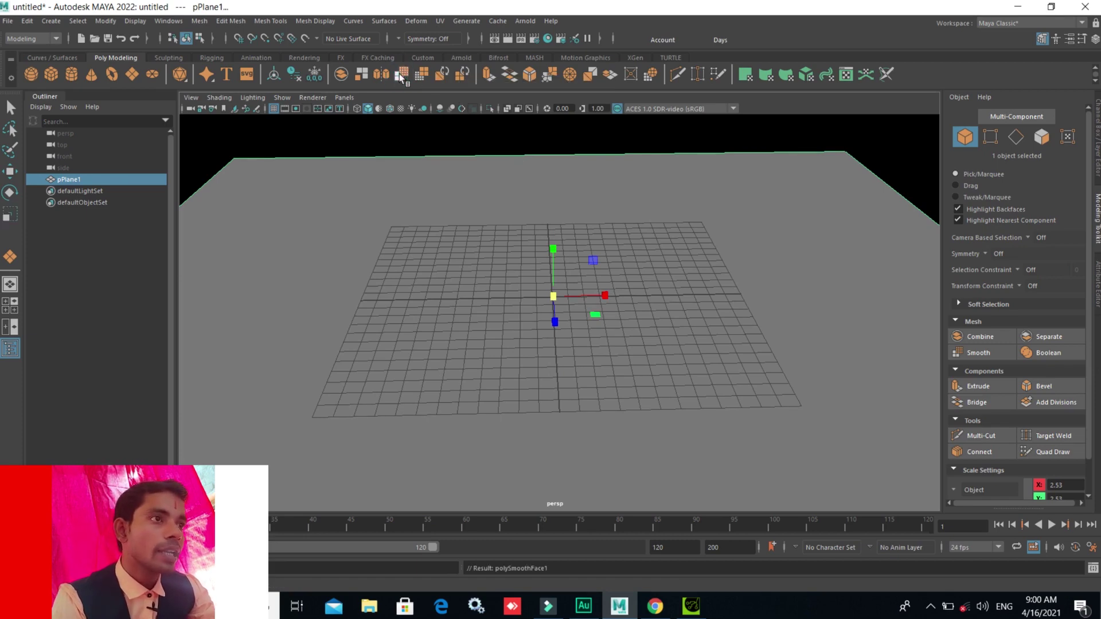
Smooth the plane with Divisions set to 7, accepting the level warning
left_click(399, 73)
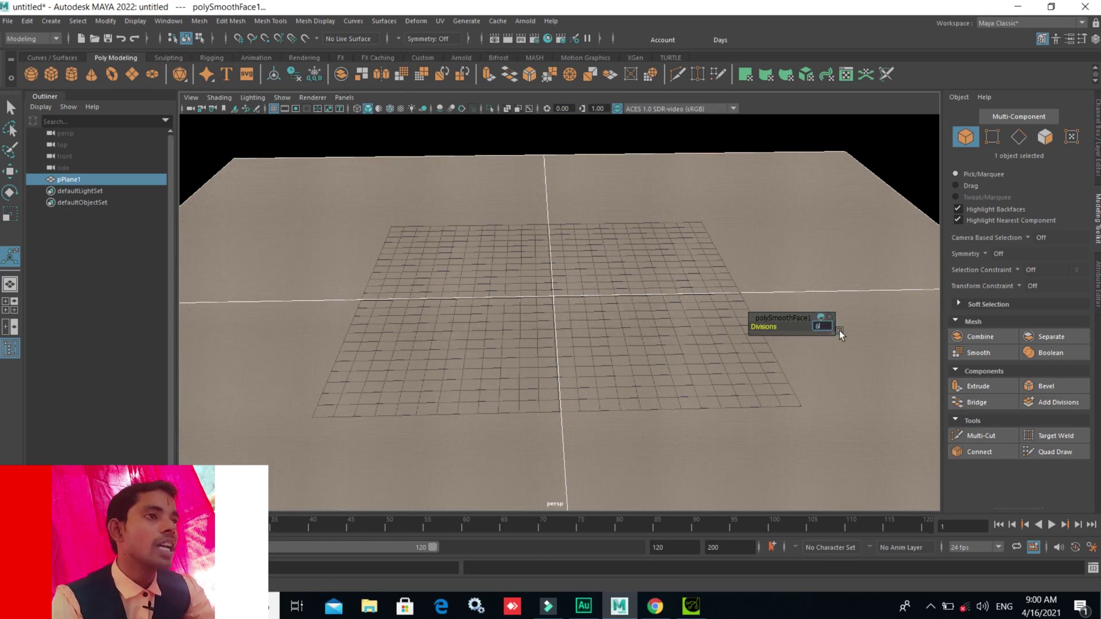
left_click(839, 330)
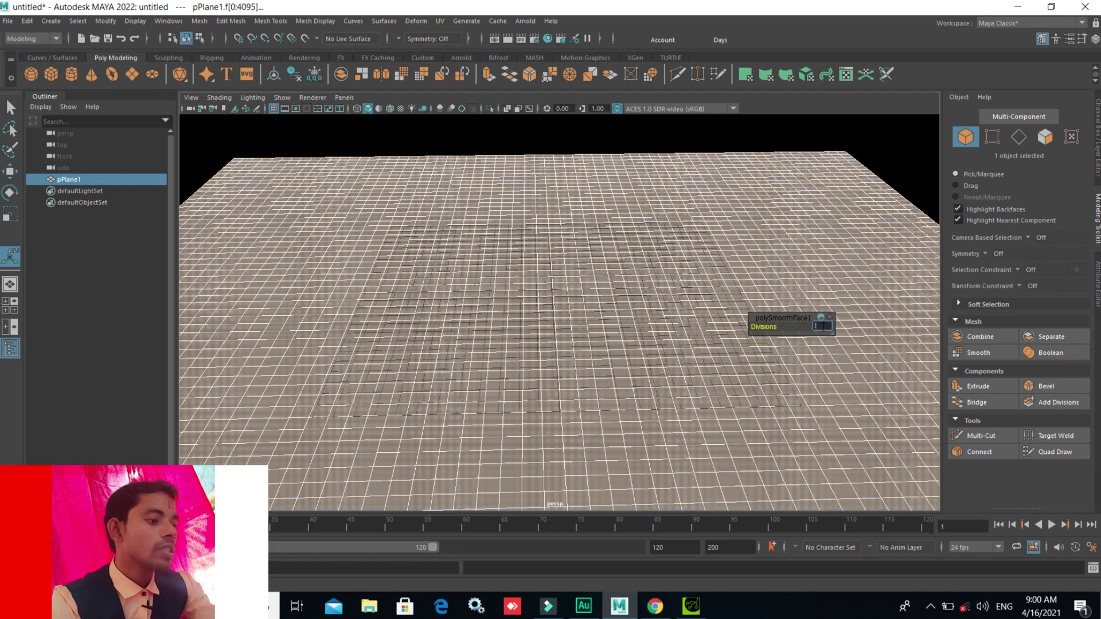
key("Return")
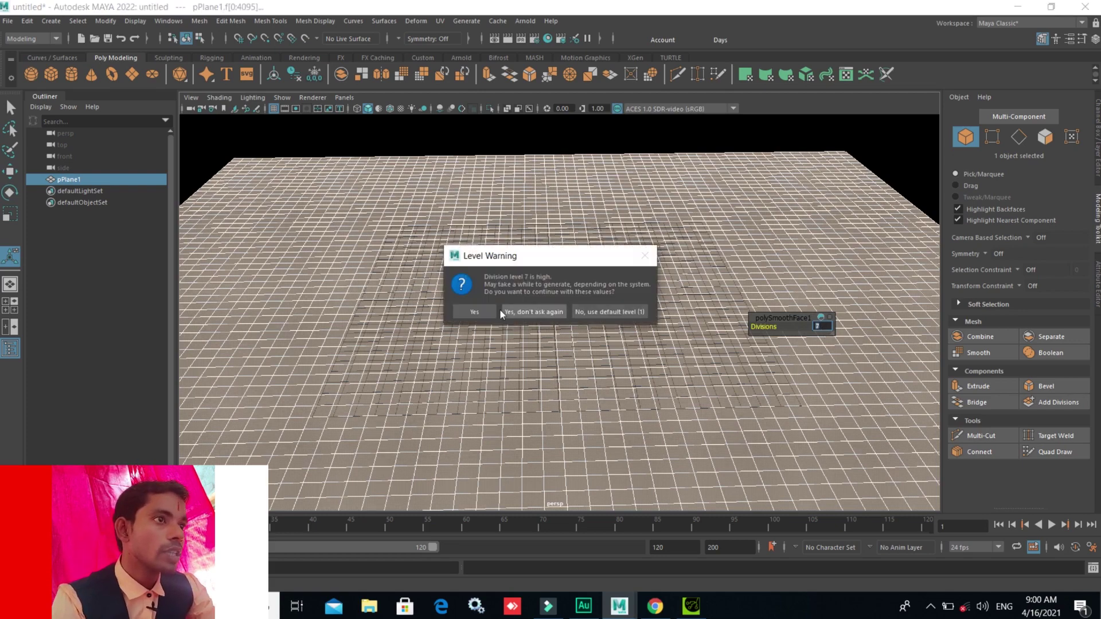
left_click(490, 308)
Deselect, reselect and deselect the smoothed plane to inspect the dense mesh
scroll(657, 291, "down", 3)
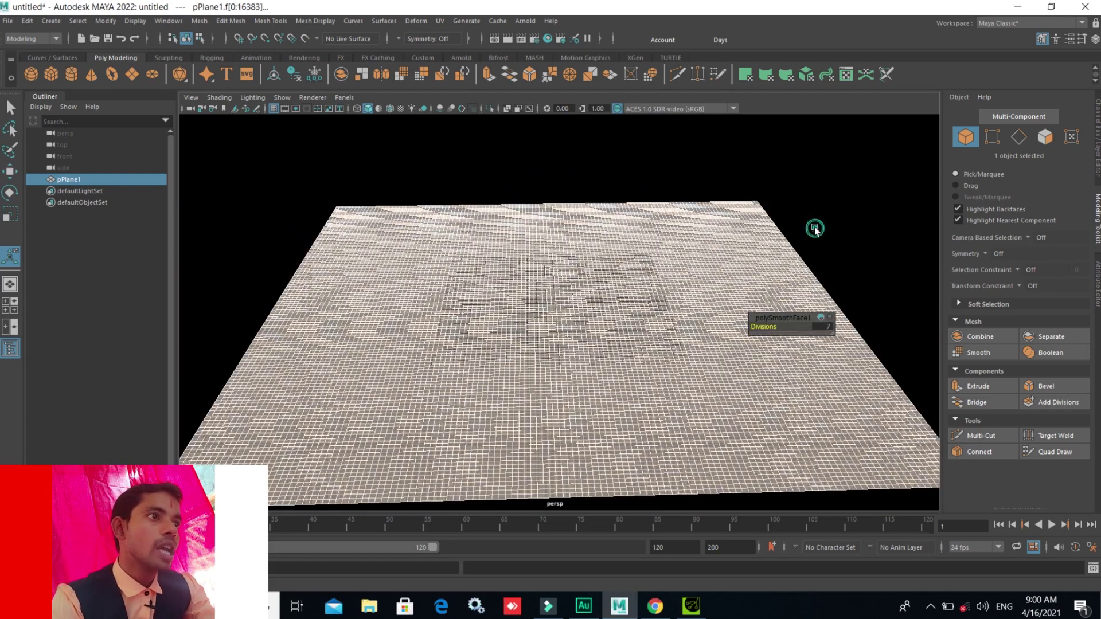
left_click(815, 229)
scroll(589, 376, "up", 2)
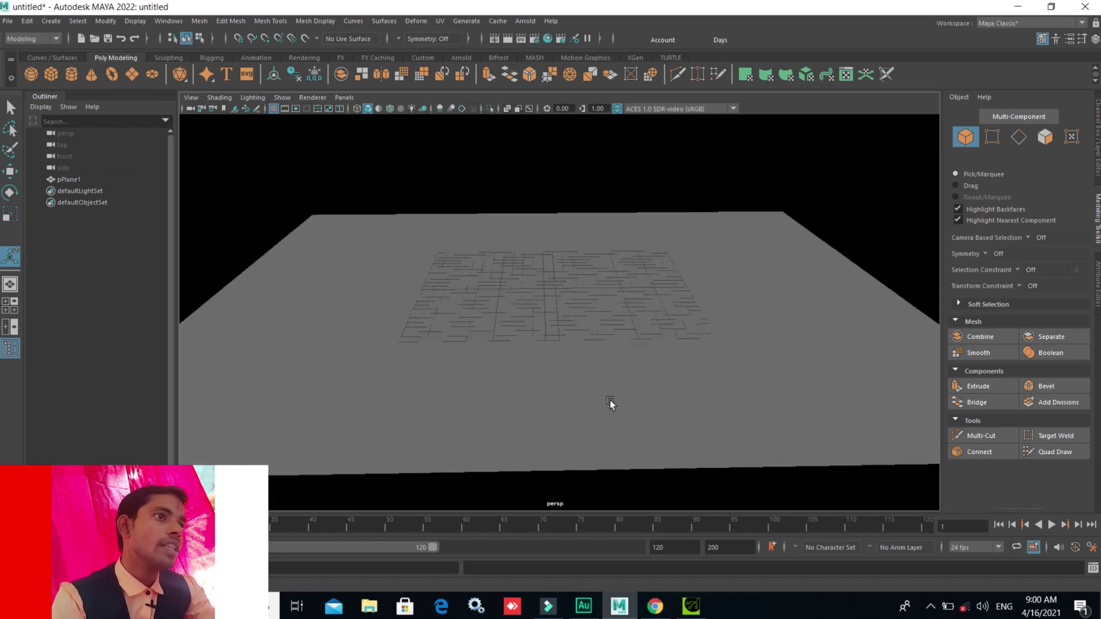
left_click(593, 399)
scroll(607, 447, "down", 2)
scroll(610, 431, "down", 2)
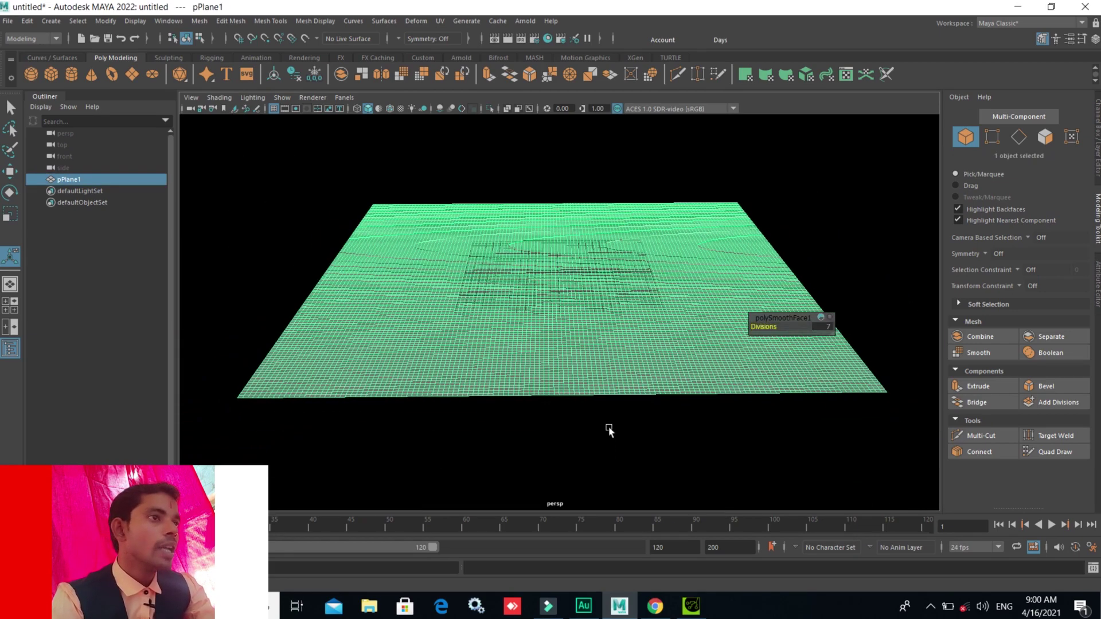
left_click(592, 447)
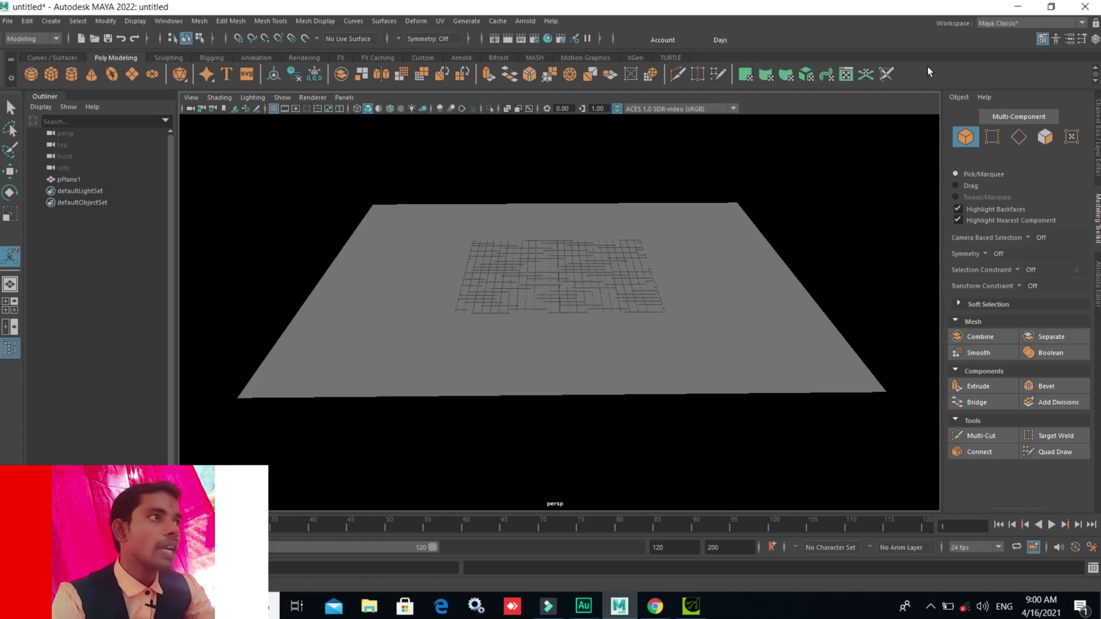
Search Google in Chrome for 'displacement map terrain' using the suggestion
left_click(1019, 10)
left_click(453, 302)
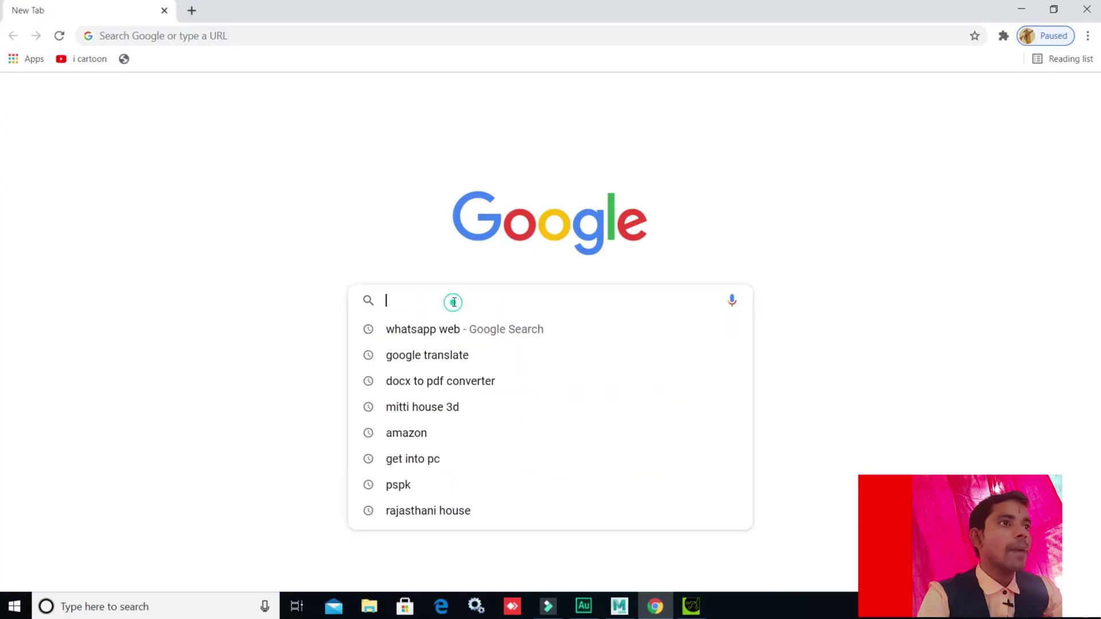
left_click(183, 174)
left_click(193, 11)
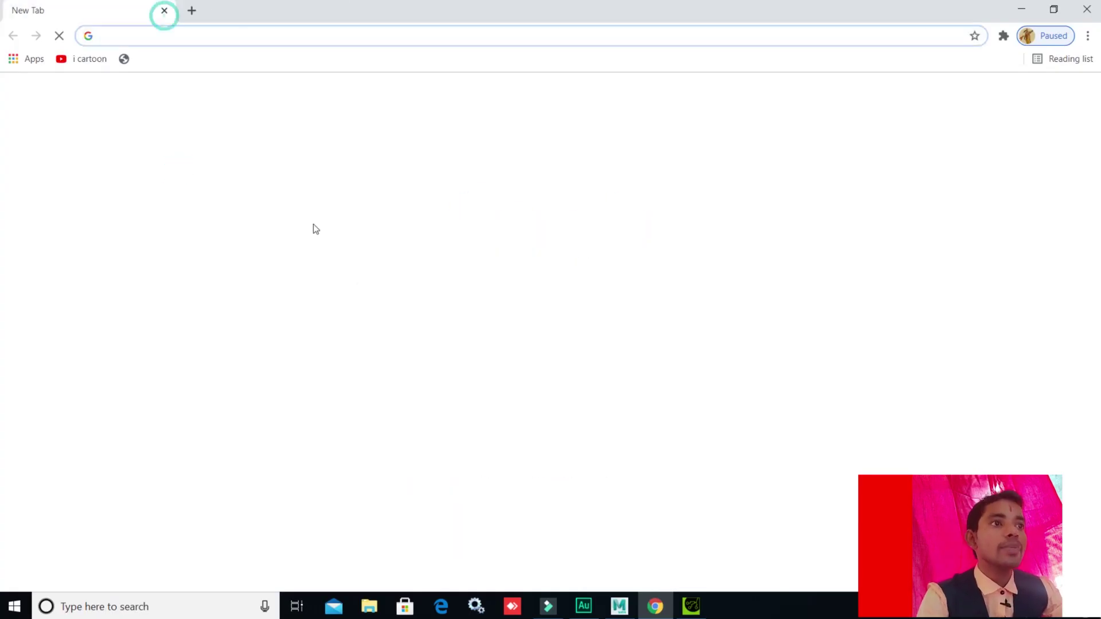
left_click(434, 300)
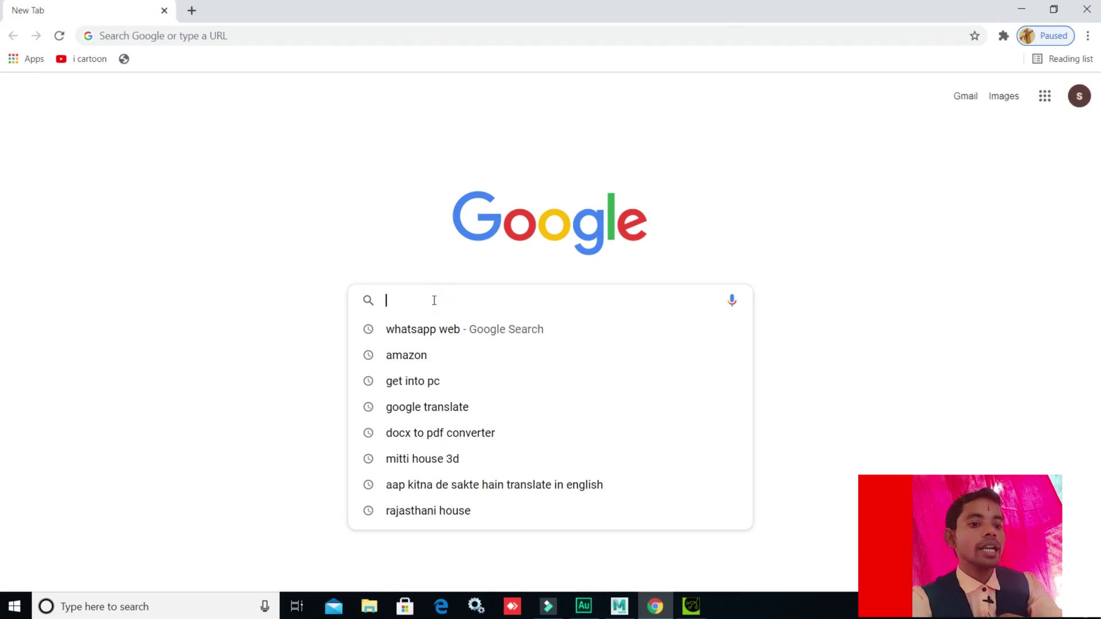
type("displa")
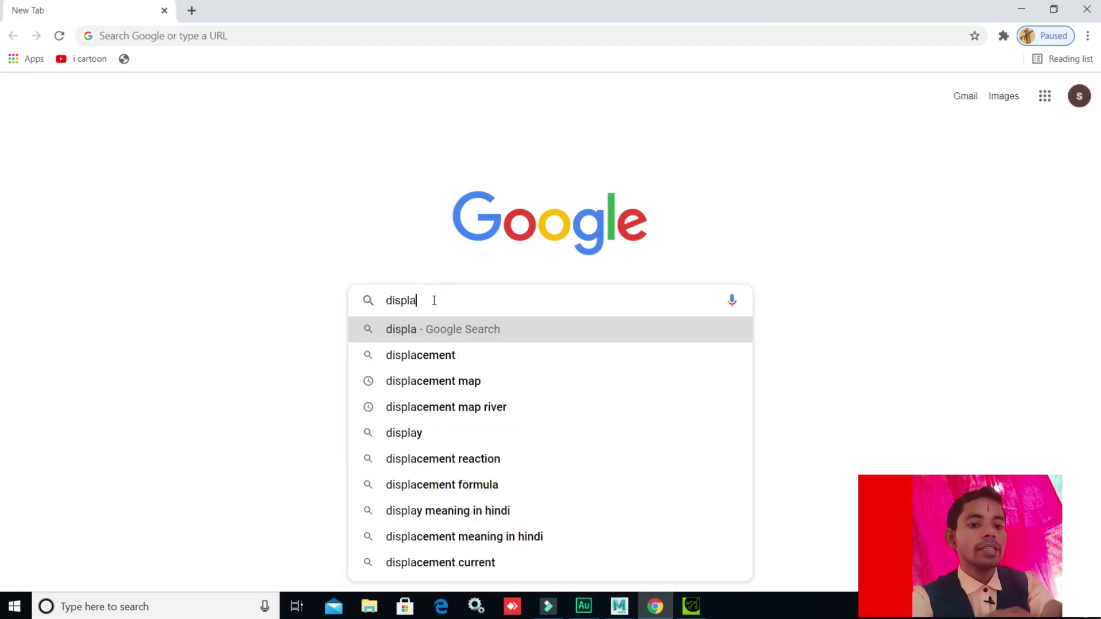
type("cement ")
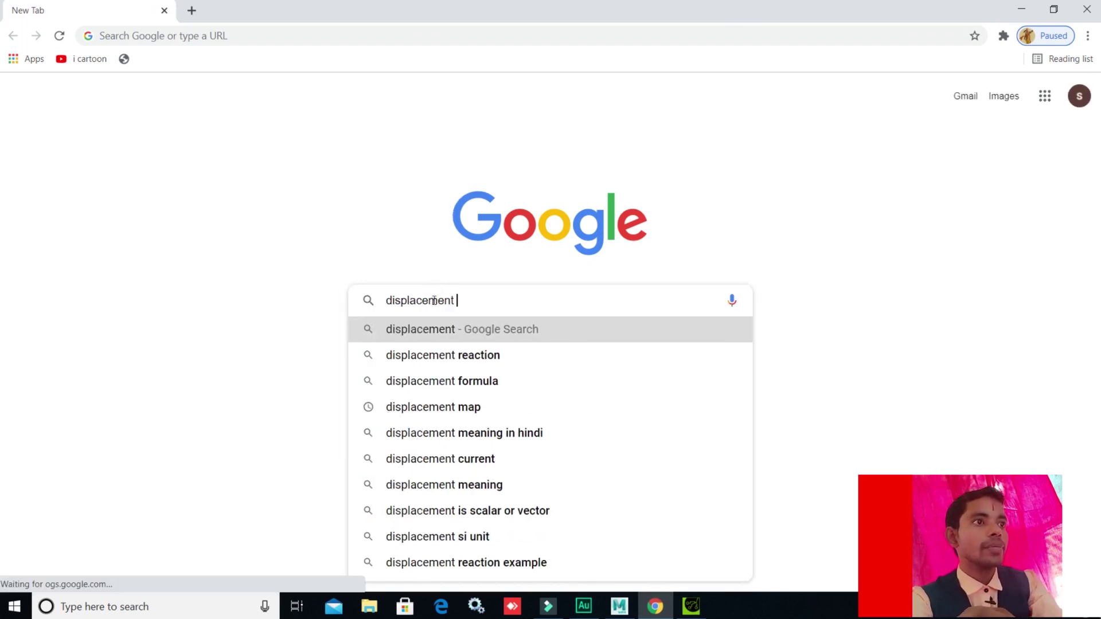
type("map te")
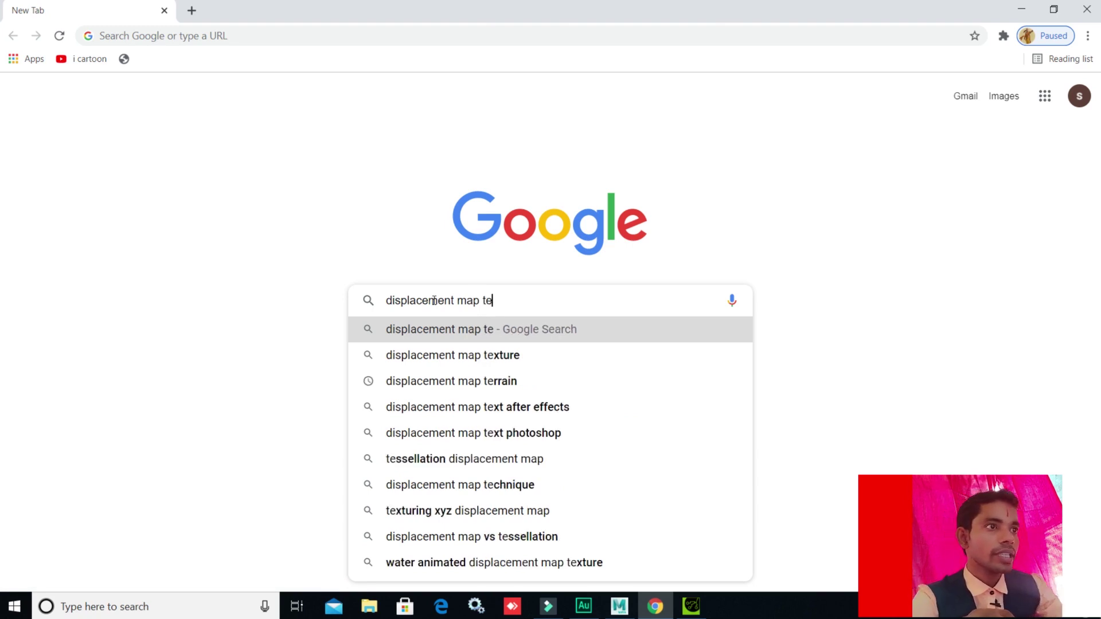
left_click(539, 383)
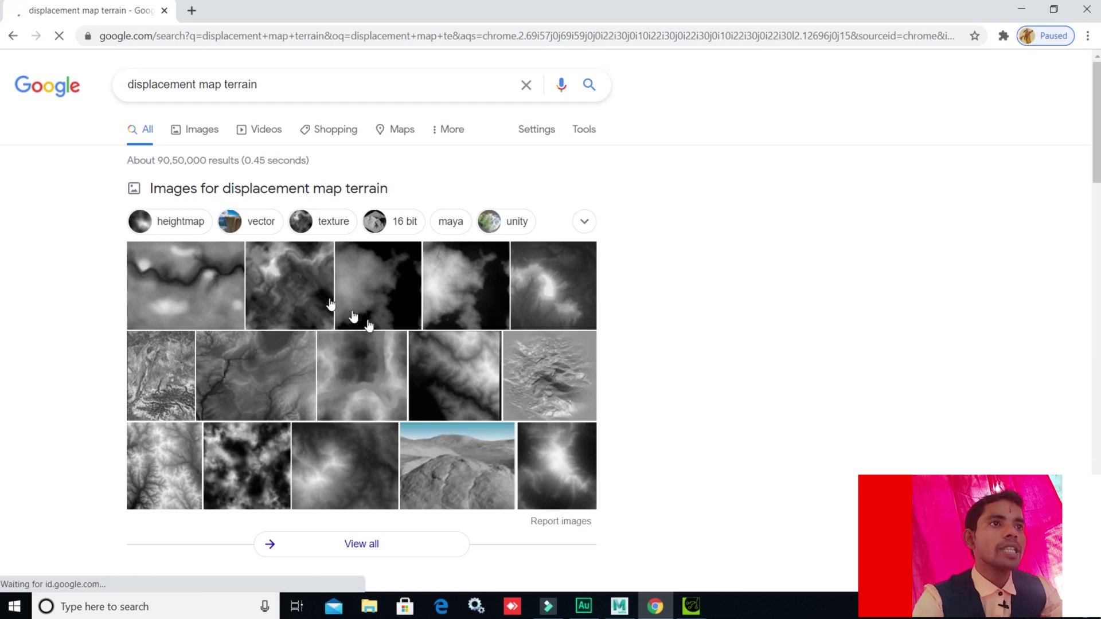
Save the Make Mountains in Blender heightmap to the Desktop as images.jpg
left_click(207, 129)
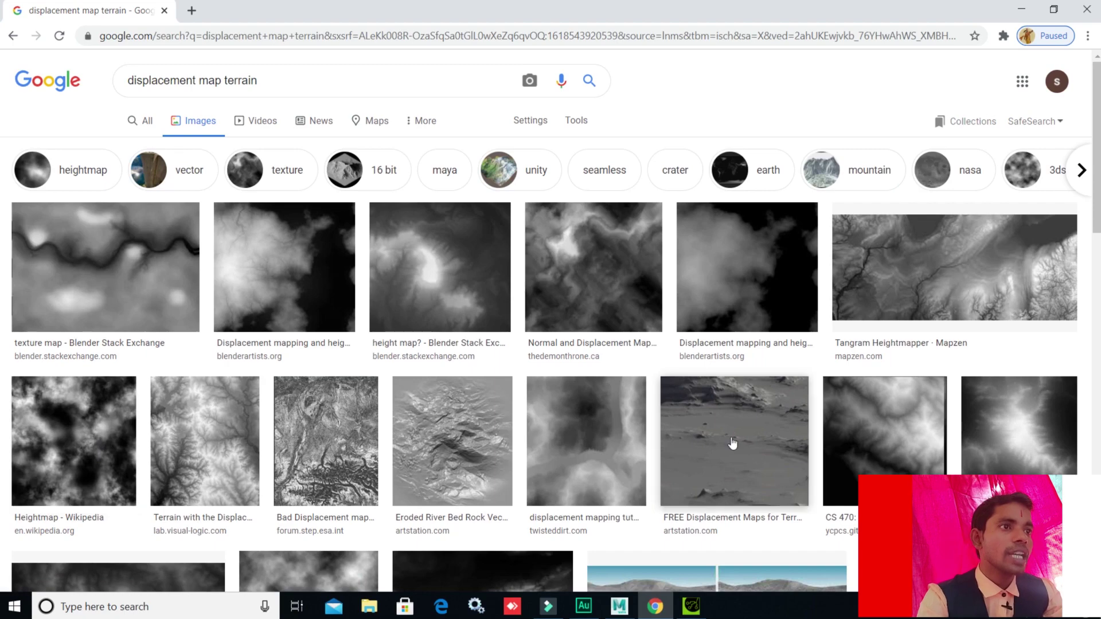
scroll(731, 444, "down", 5)
scroll(731, 442, "up", 8)
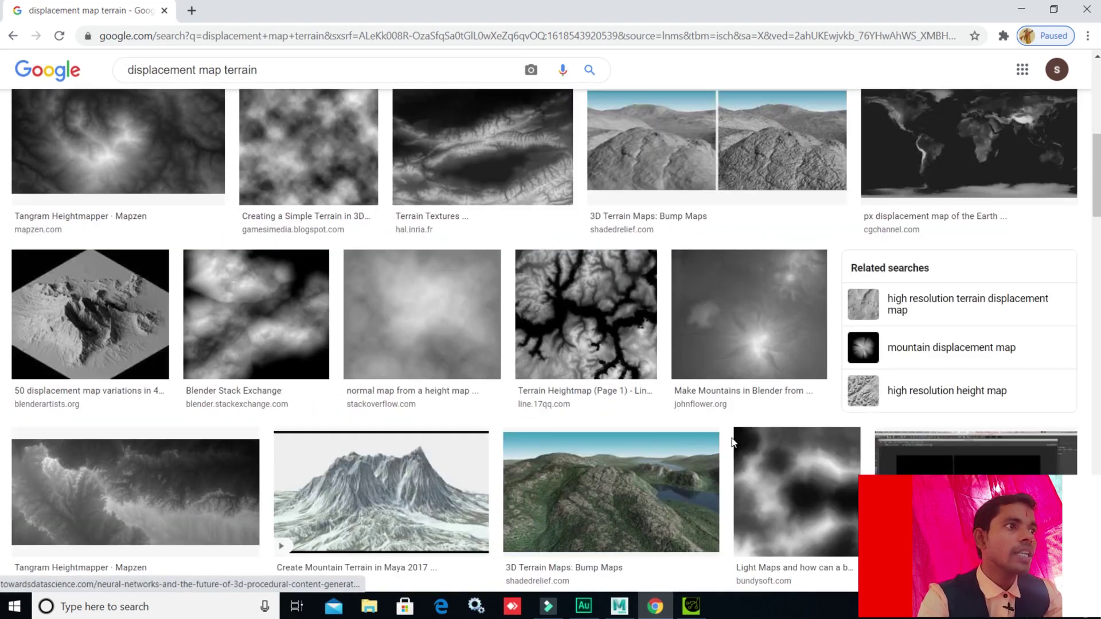
left_click(748, 348)
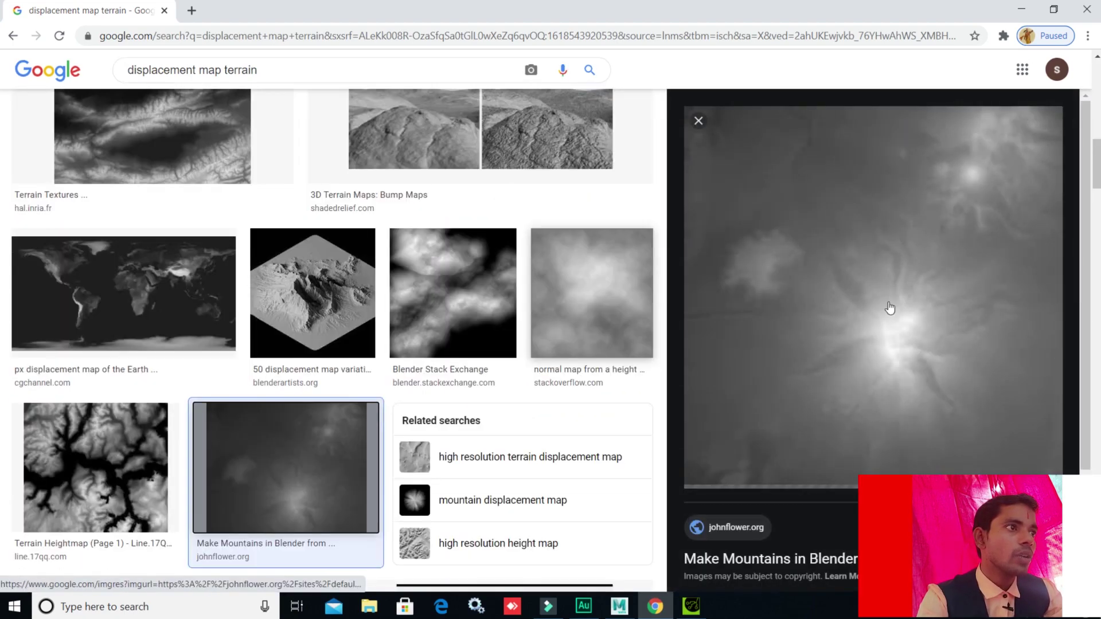
right_click(886, 294)
left_click(961, 447)
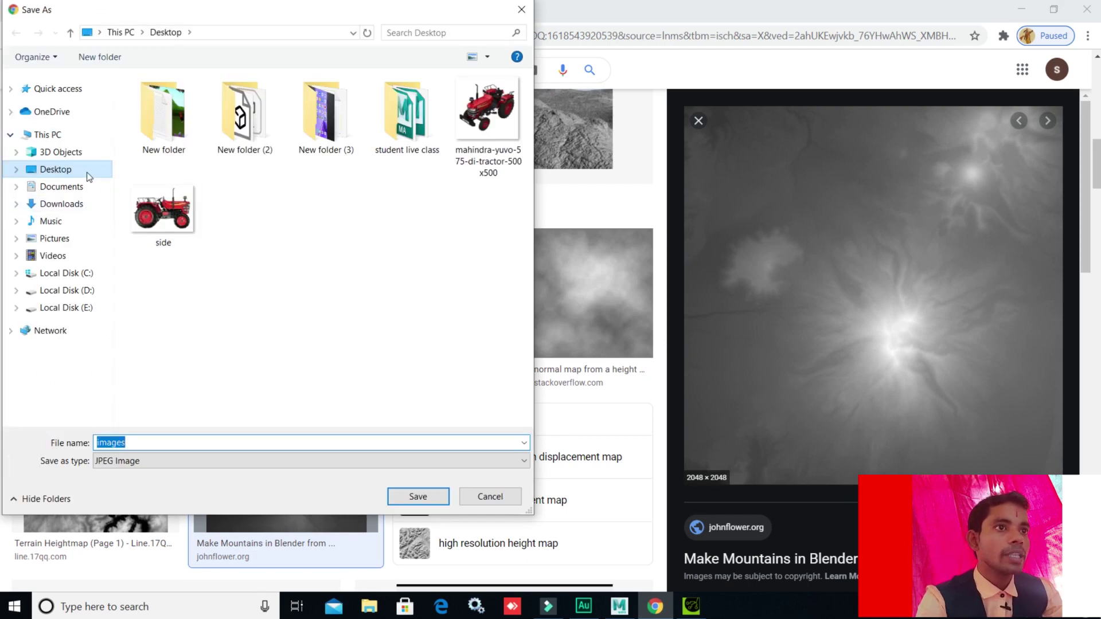
left_click(428, 496)
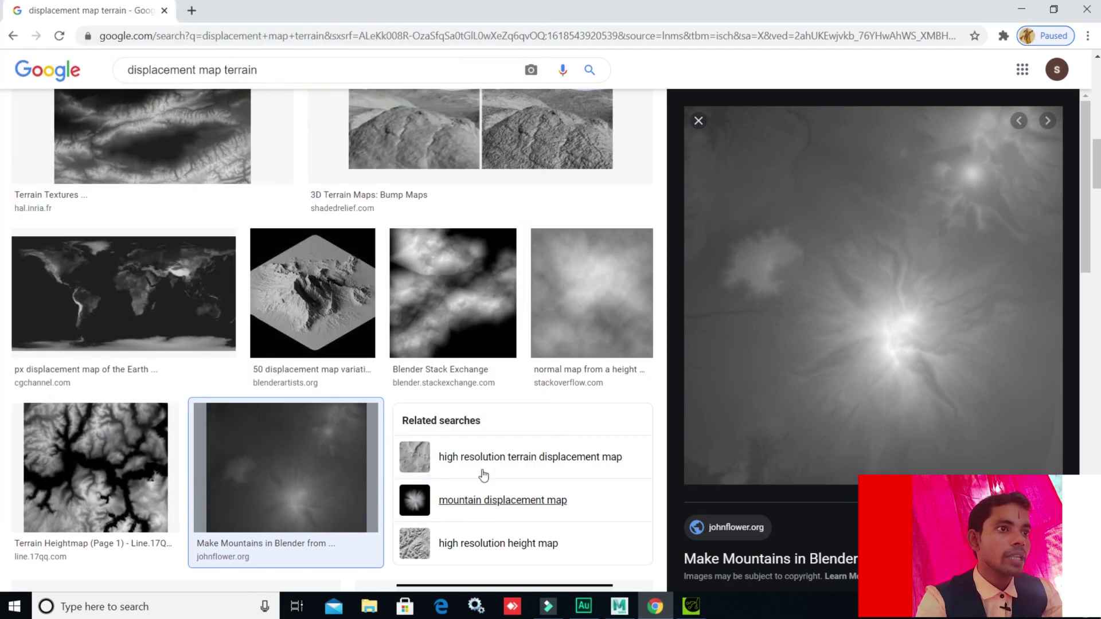
Save the Creating landscapes heightmap to the Desktop as download.jpg
scroll(295, 430, "down", 6)
scroll(304, 400, "down", 5)
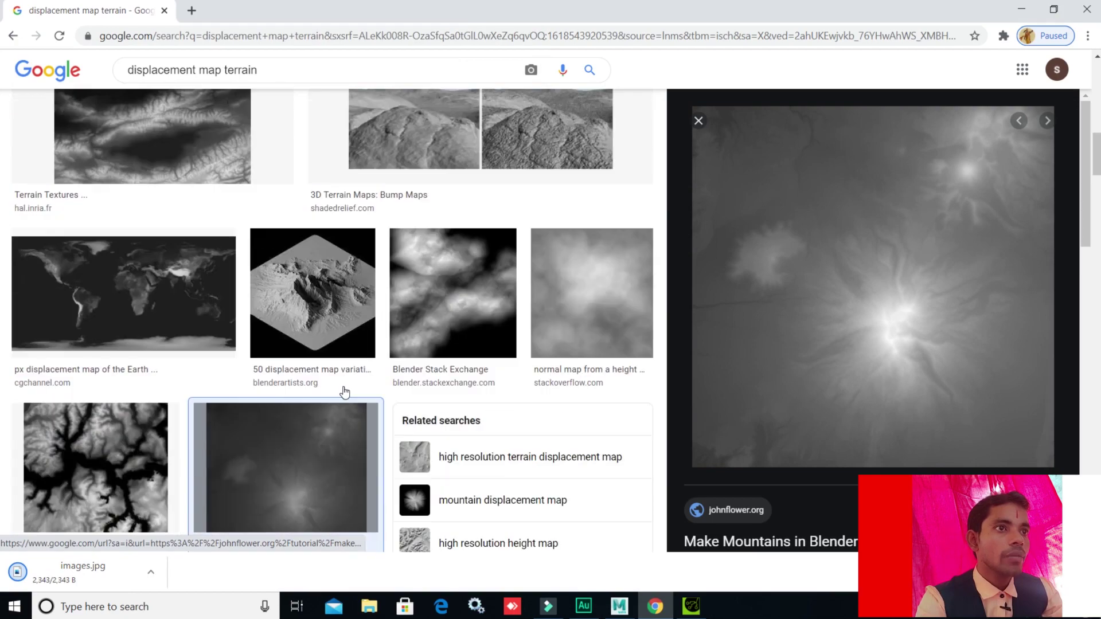
scroll(344, 389, "up", 10)
scroll(344, 389, "down", 1)
scroll(344, 392, "down", 5)
scroll(344, 392, "up", 5)
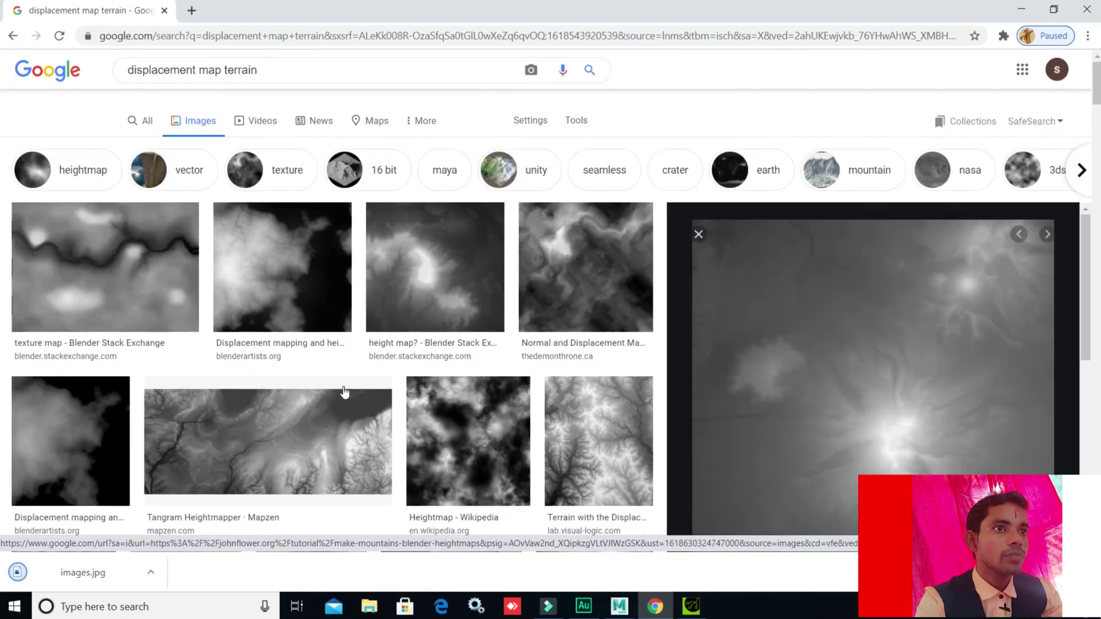
scroll(321, 401, "down", 5)
left_click(99, 354)
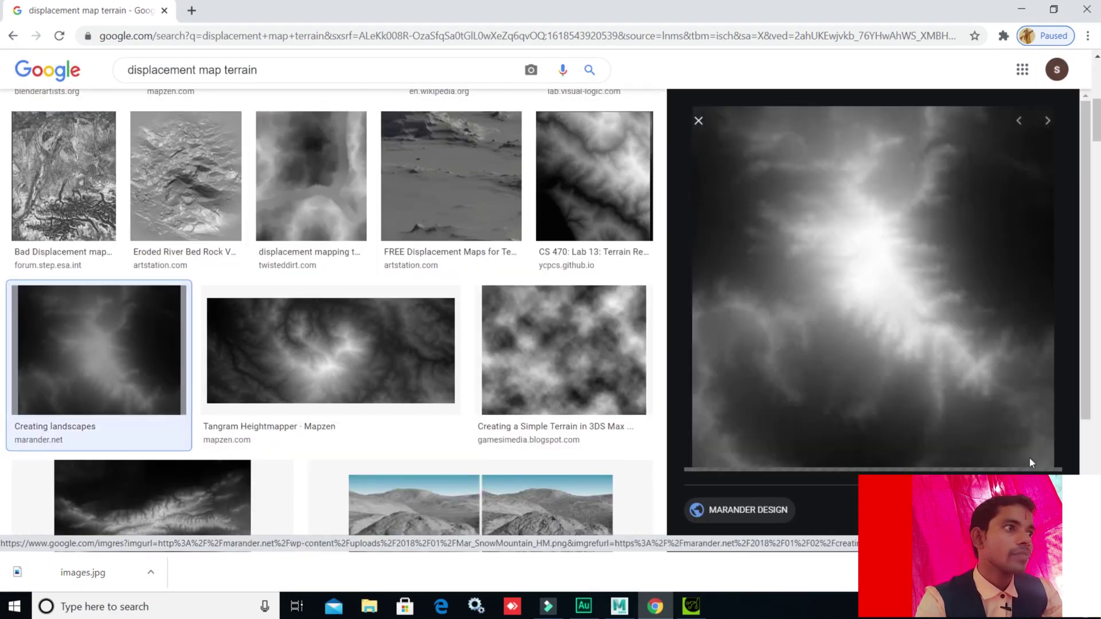
right_click(904, 312)
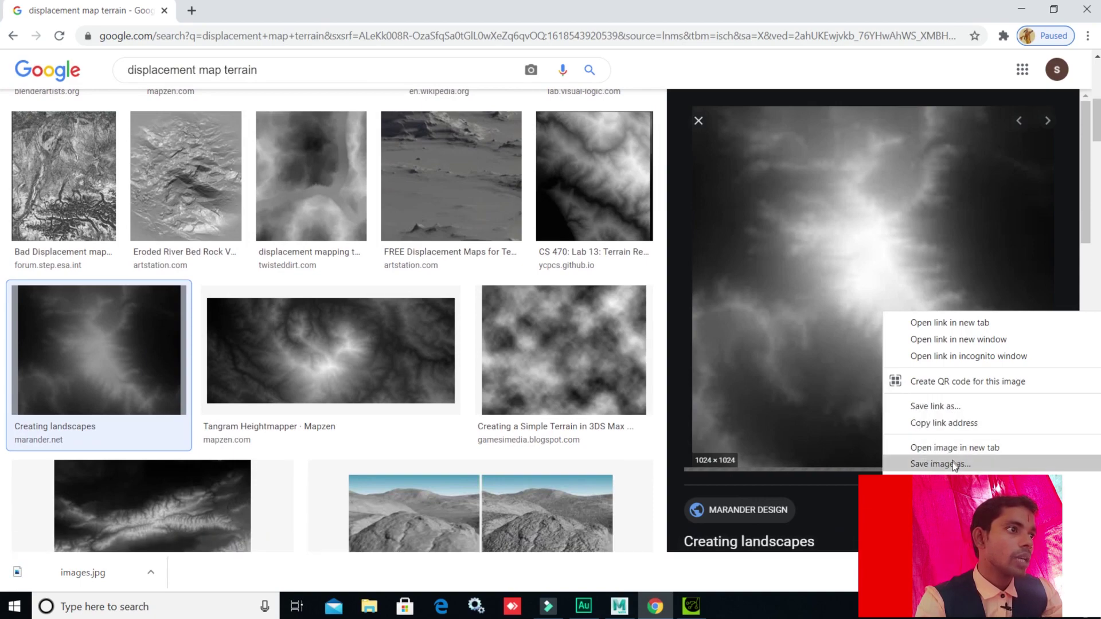
left_click(940, 464)
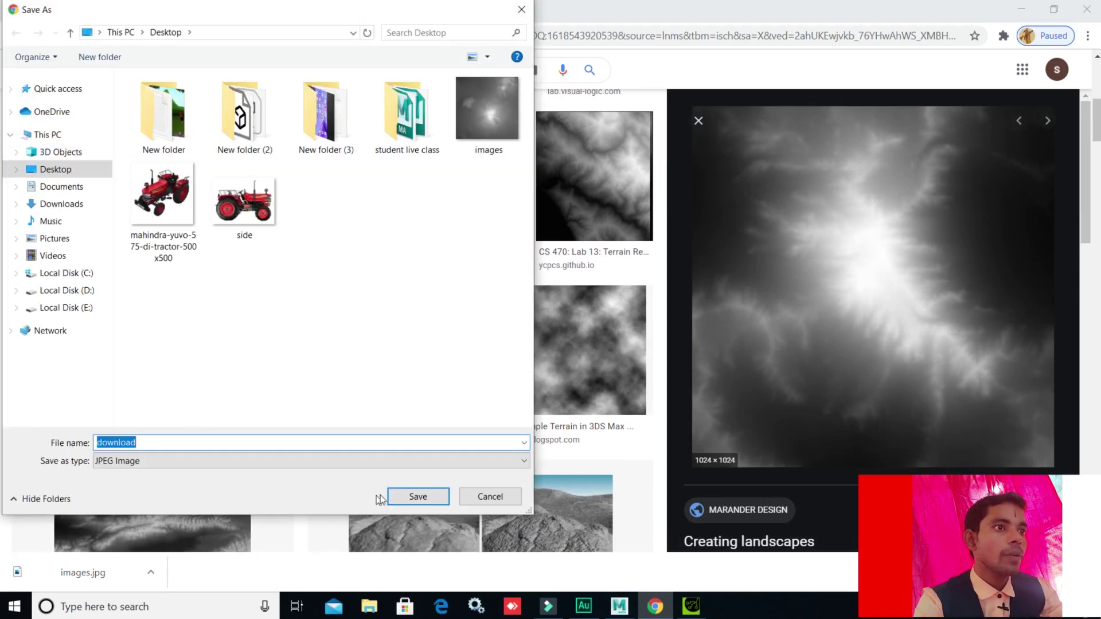
left_click(408, 494)
Save the Tangram Heightmapper image to the Desktop as download (1).jpg
scroll(590, 450, "up", 5)
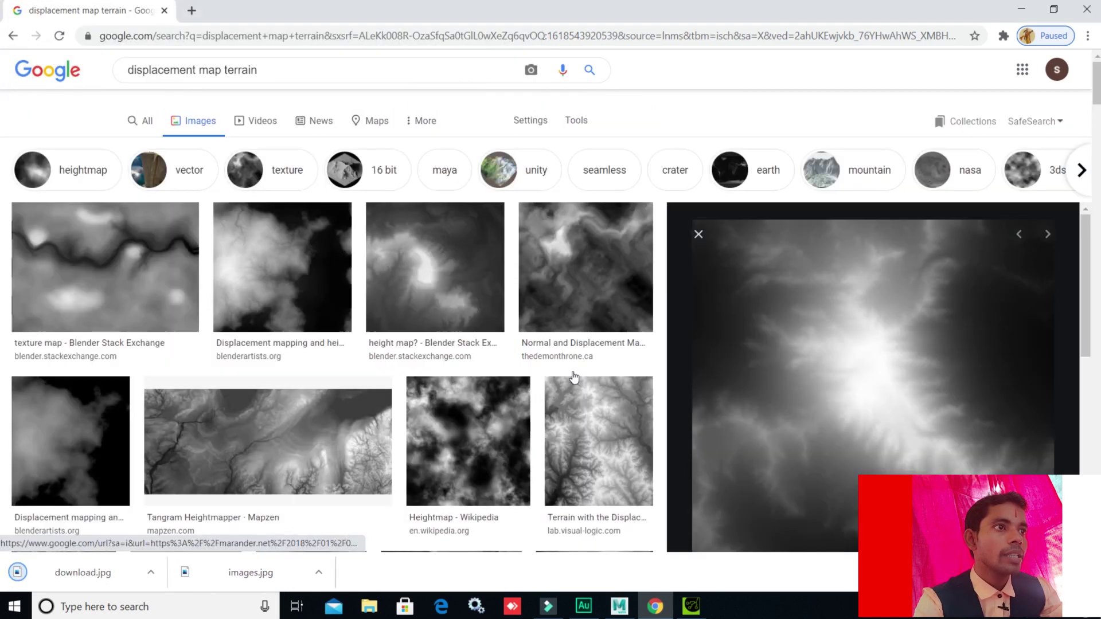
left_click(315, 446)
right_click(828, 215)
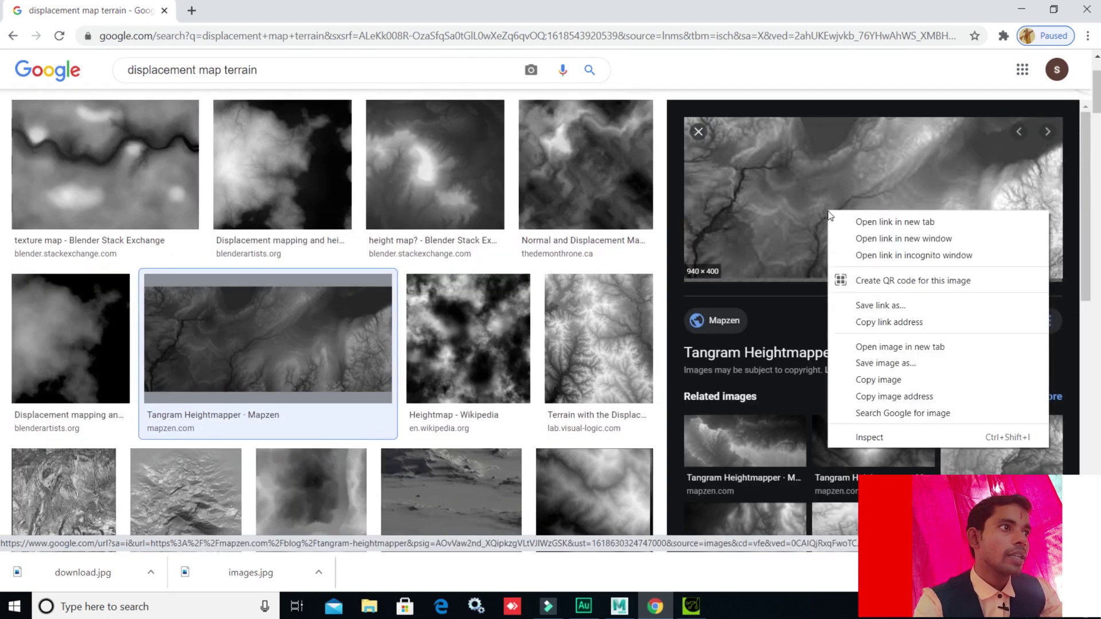
left_click(903, 364)
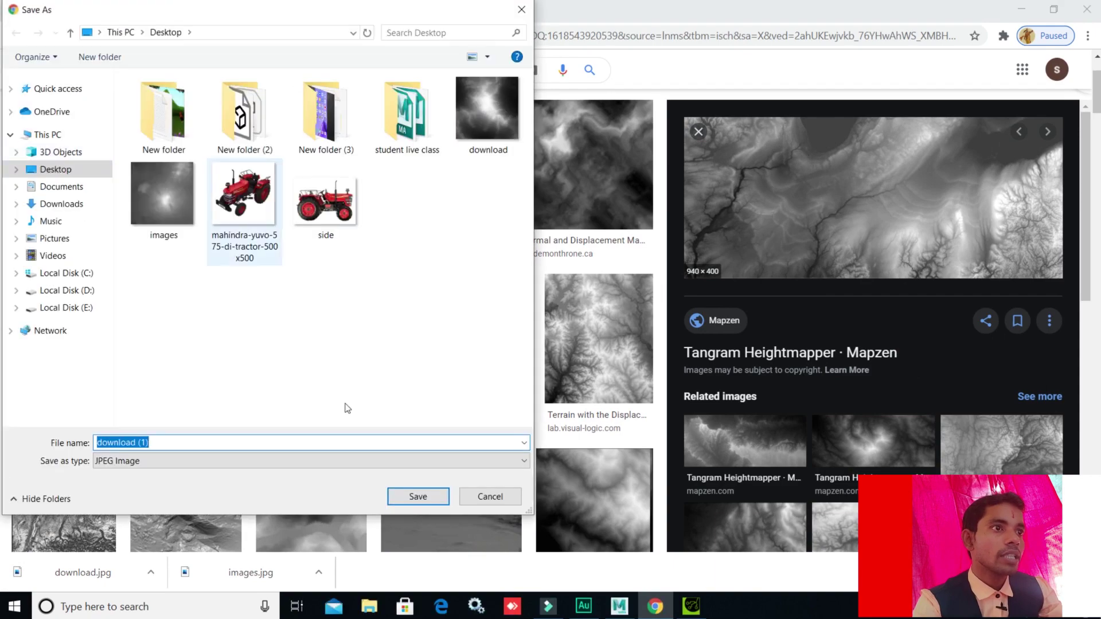
left_click(418, 497)
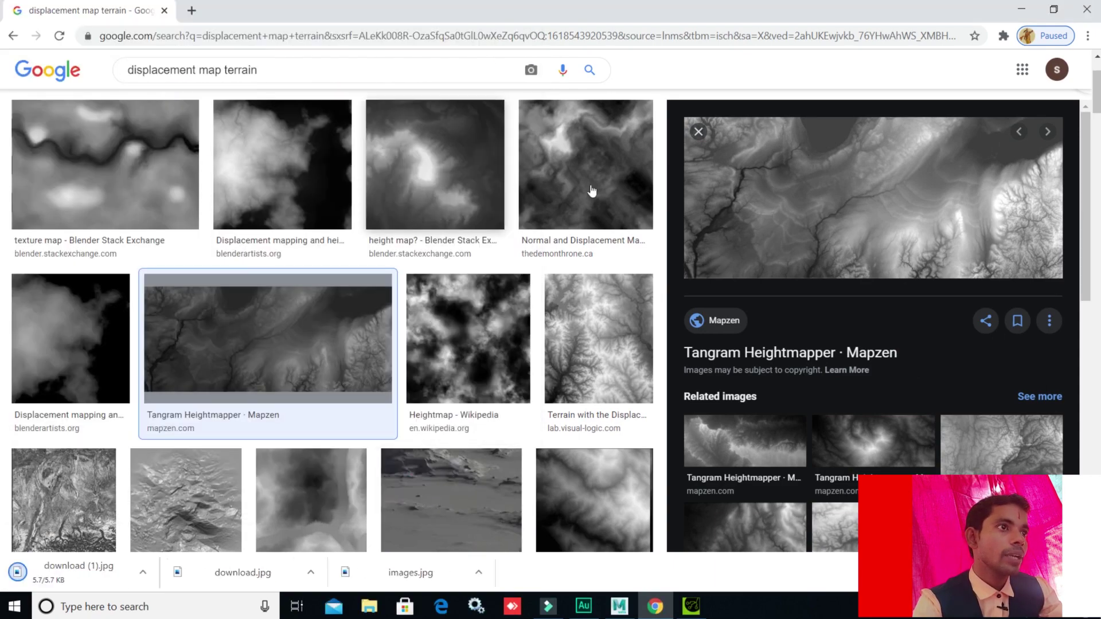
Save the square dark displacement map as download (2).jpg, then select pPlane1 in Maya
left_click(592, 191)
right_click(874, 328)
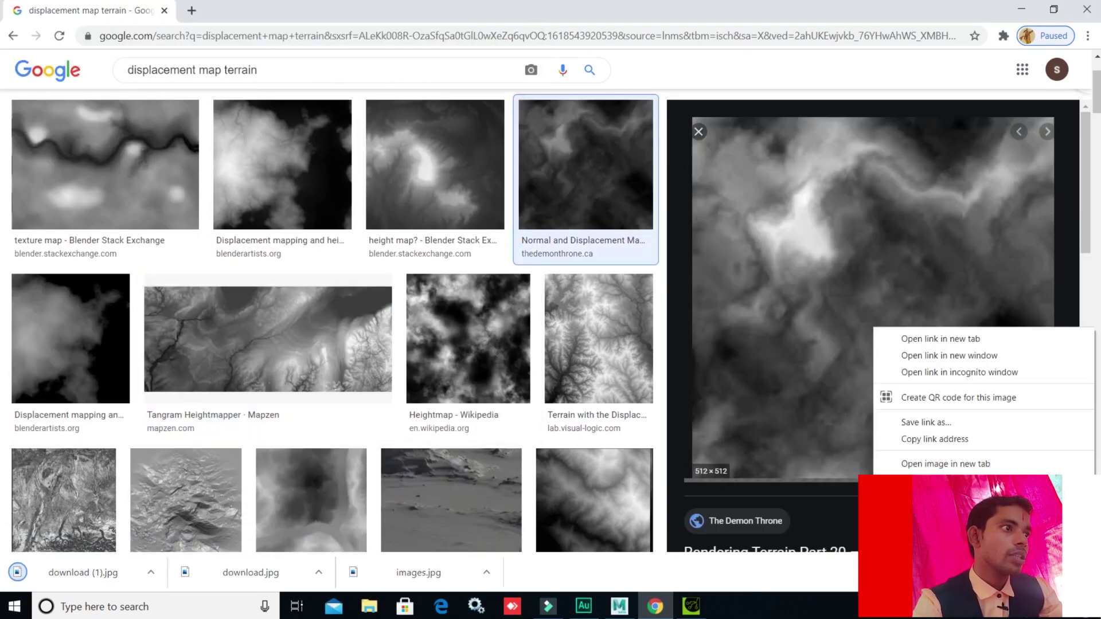
left_click(934, 480)
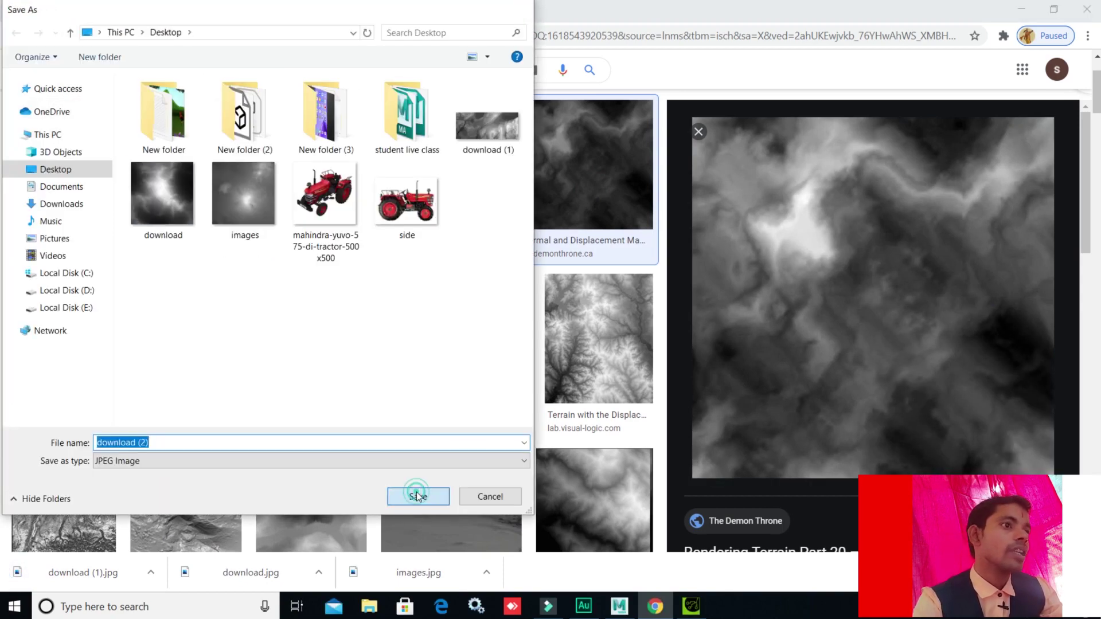
left_click(417, 496)
left_click(619, 606)
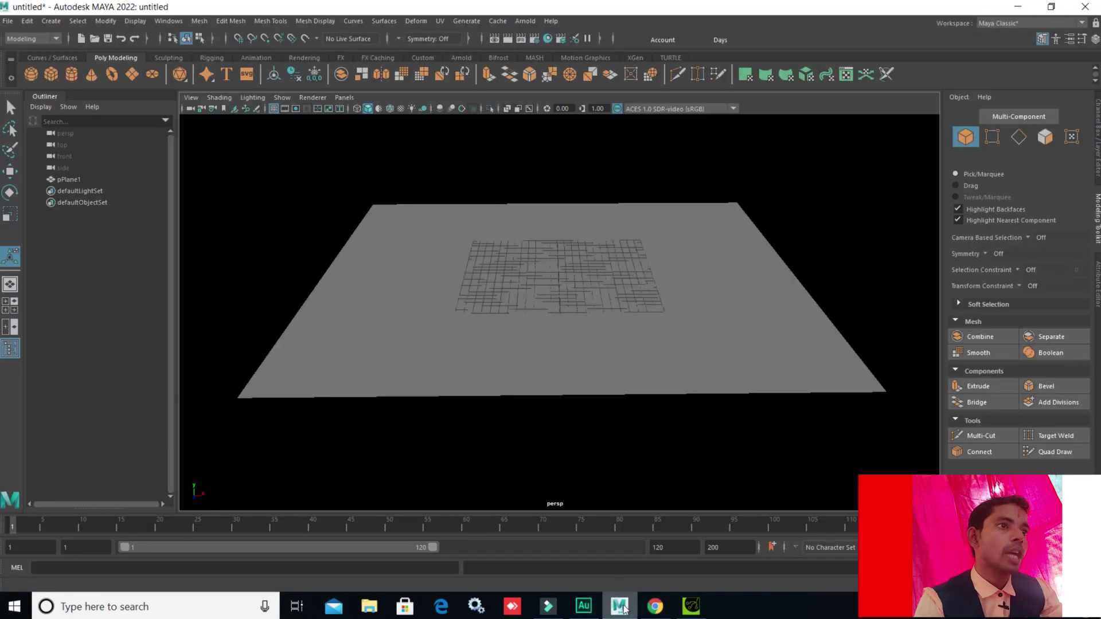
left_click(580, 380)
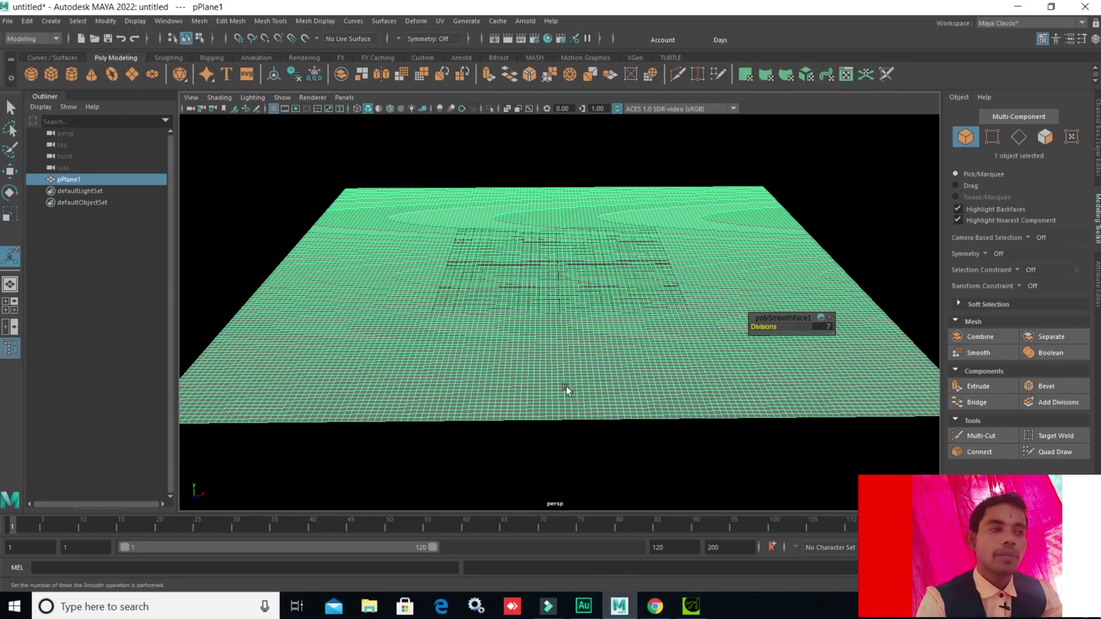
mouse_move(565, 390)
left_mouse_down("alt")
mouse_move(574, 402)
mouse_move(591, 353)
mouse_move(573, 363)
left_mouse_up("alt")
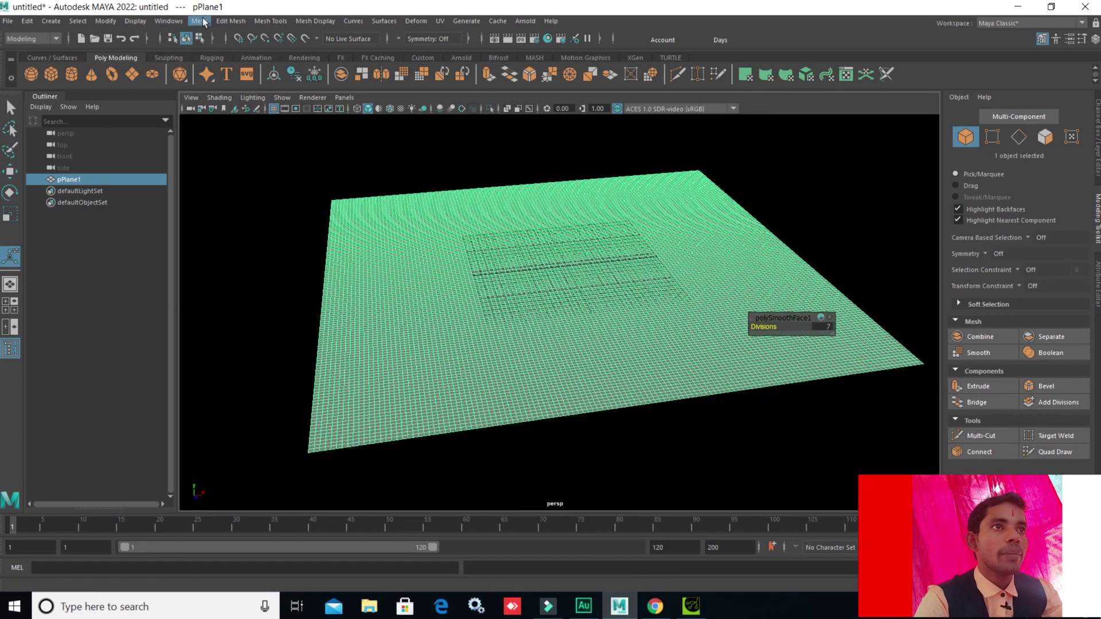
Tear off the Sculpting Tools and activate the Imprint Tool, accepting the level warning
left_click(256, 22)
mouse_move(294, 188)
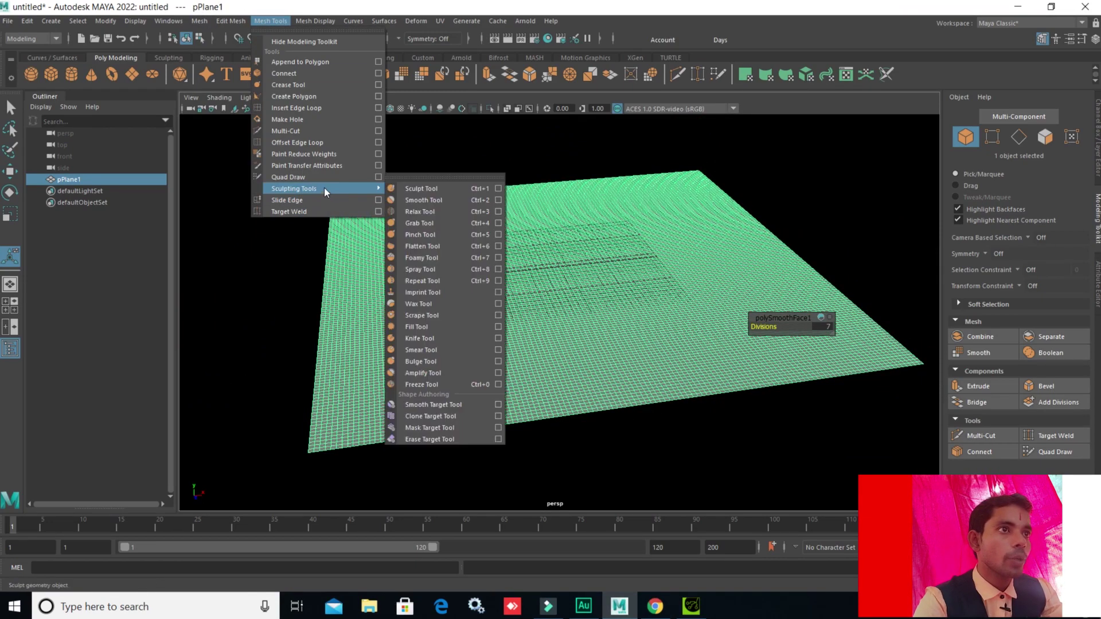
left_click(427, 179)
left_click_drag(433, 163, 952, 135)
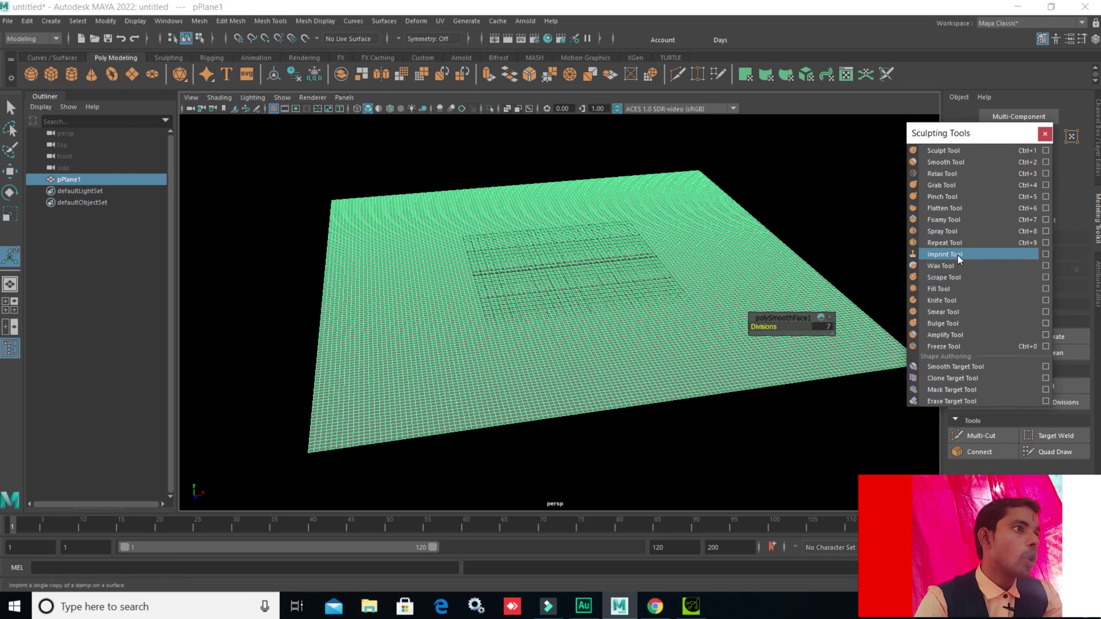
left_click(1044, 256)
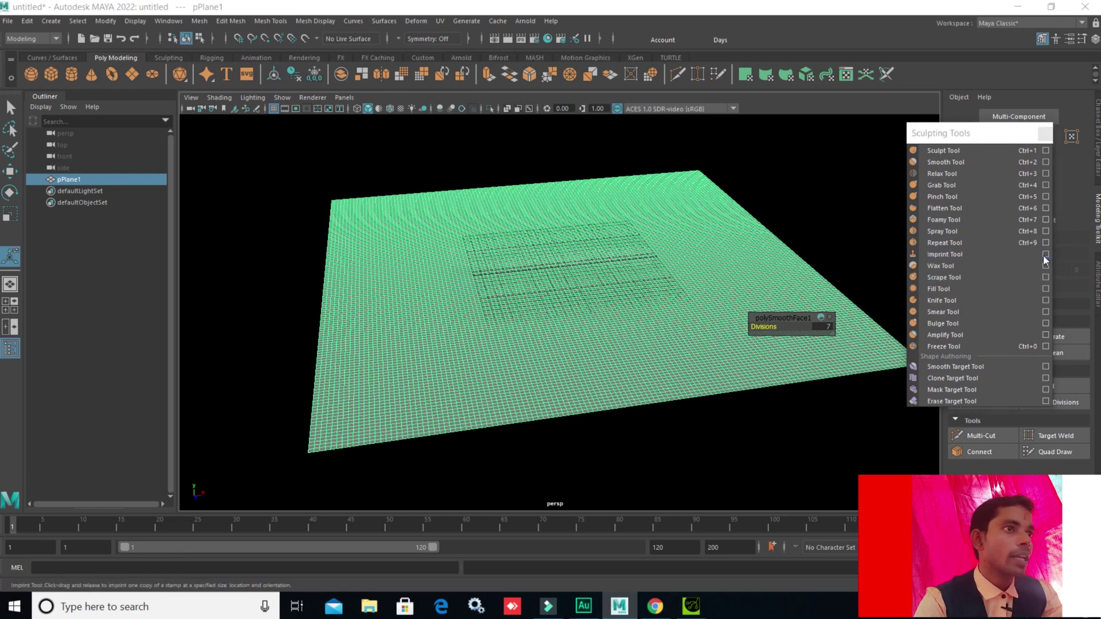
left_click(472, 314)
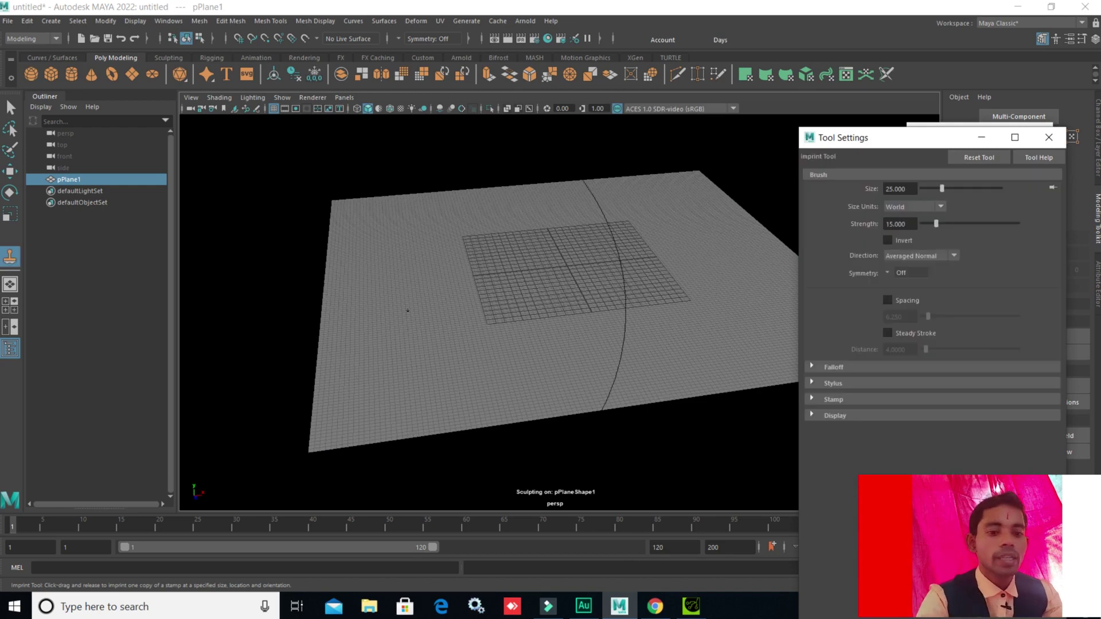
Lighten the viewport background, set brush Size to 5.224 and expand the Stamp options
key("alt+b")
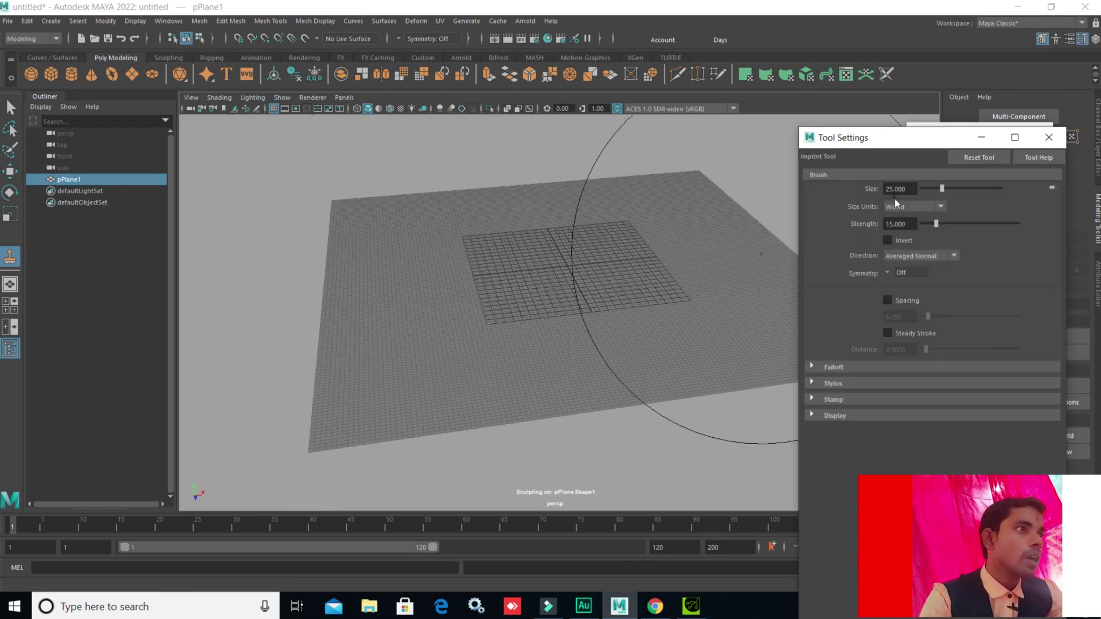
left_click_drag(941, 188, 926, 187)
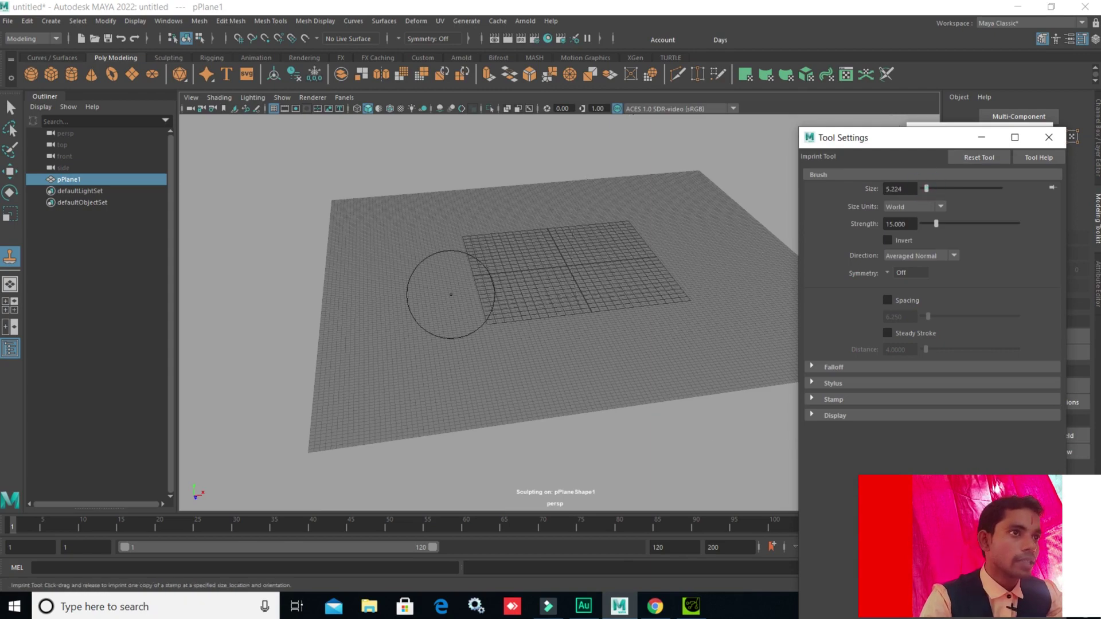
left_click_drag(457, 327, 482, 315, "alt")
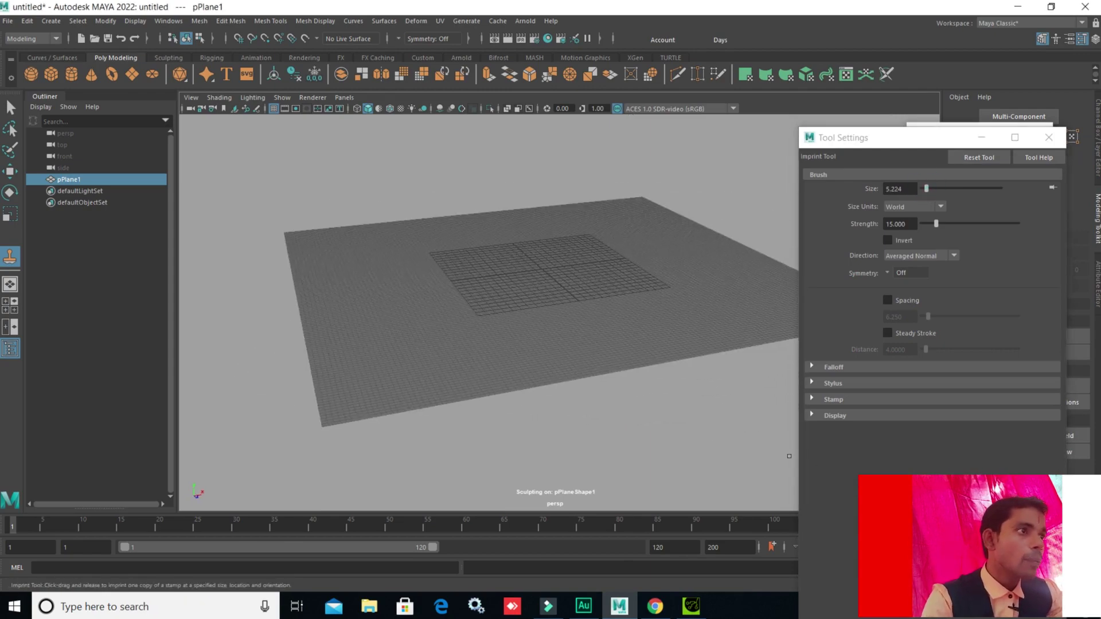
left_click(812, 399)
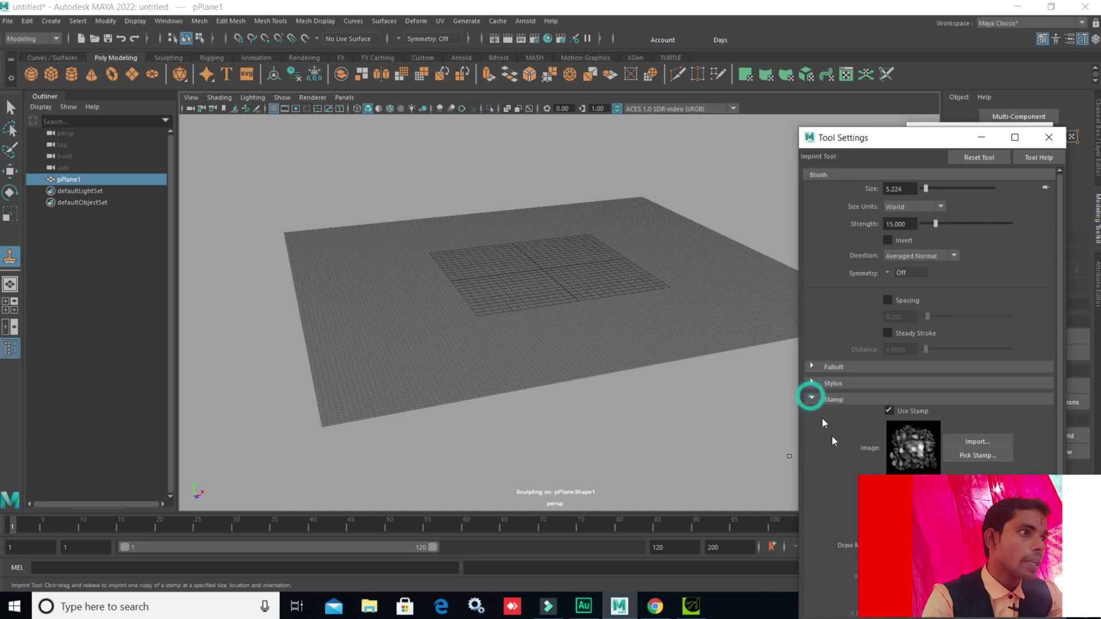
Load images.jpg from the Desktop as the Imprint brush stamp
left_click(975, 442)
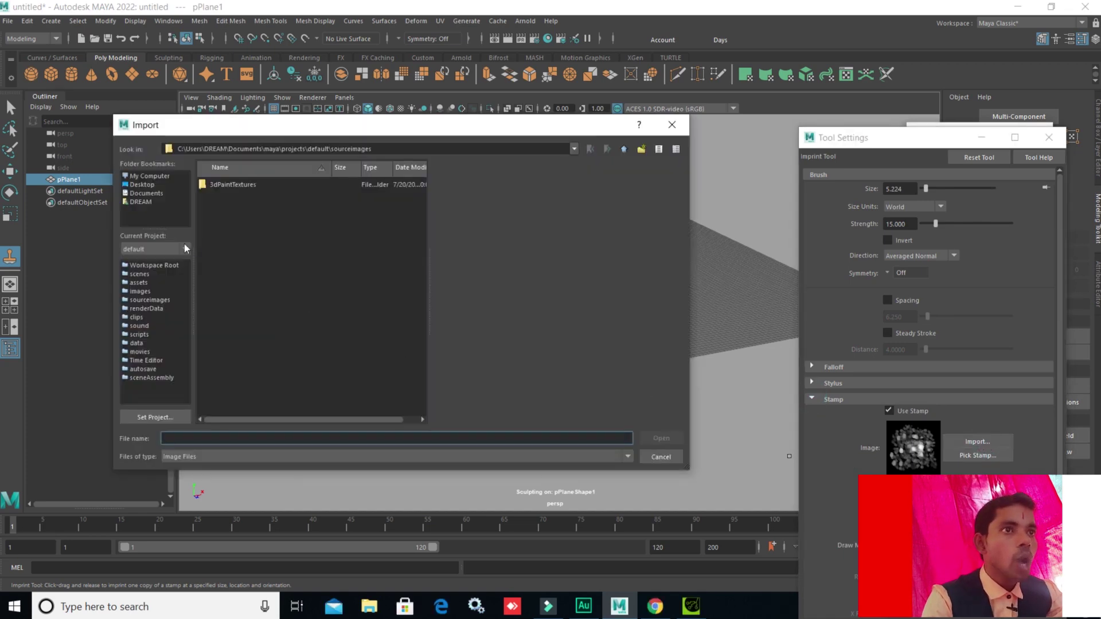
left_click(142, 184)
left_click(246, 235)
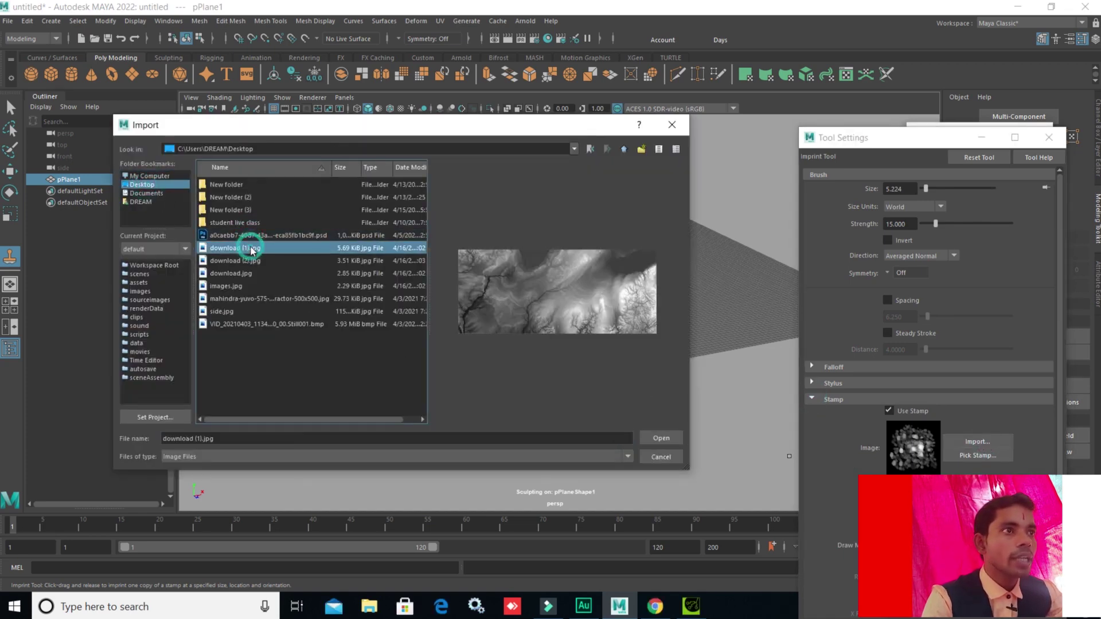
left_click(248, 260)
left_click(248, 272)
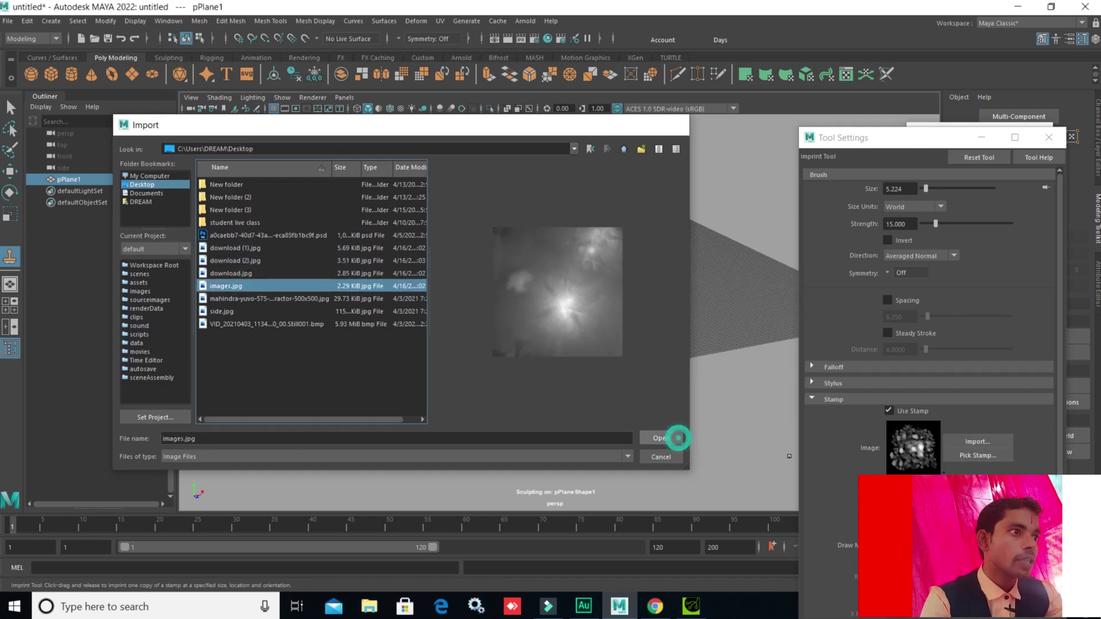
left_click(678, 438)
key("f")
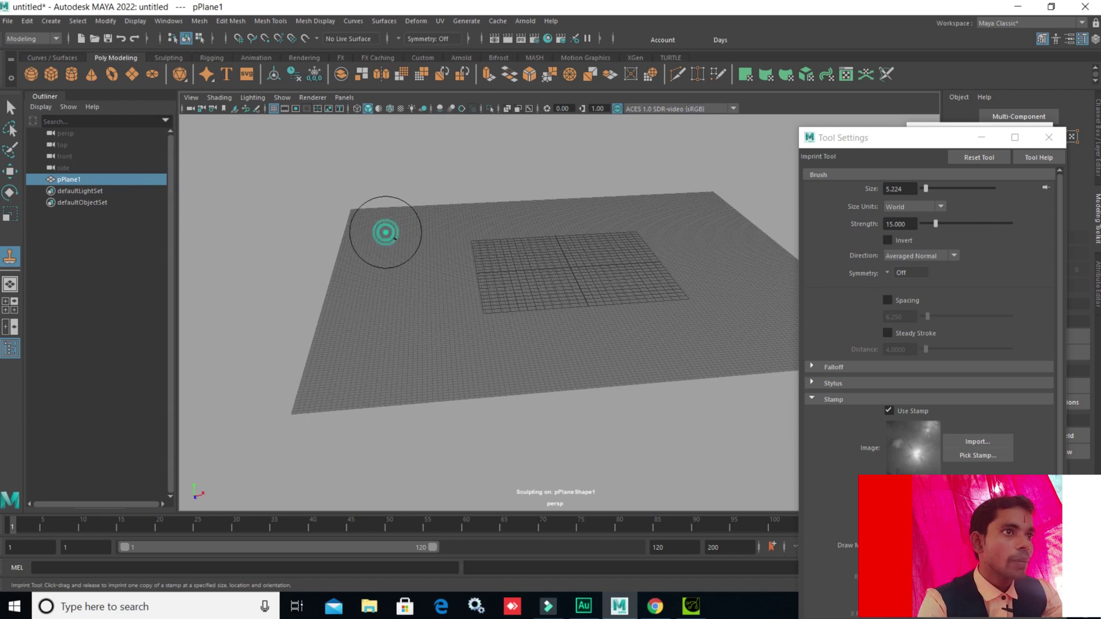
Stamp a test mountain, undo it, and reduce the brush size to 1.613
left_click_drag(400, 241, 387, 259)
scroll(398, 283, "up", 2)
scroll(418, 308, "up", 2)
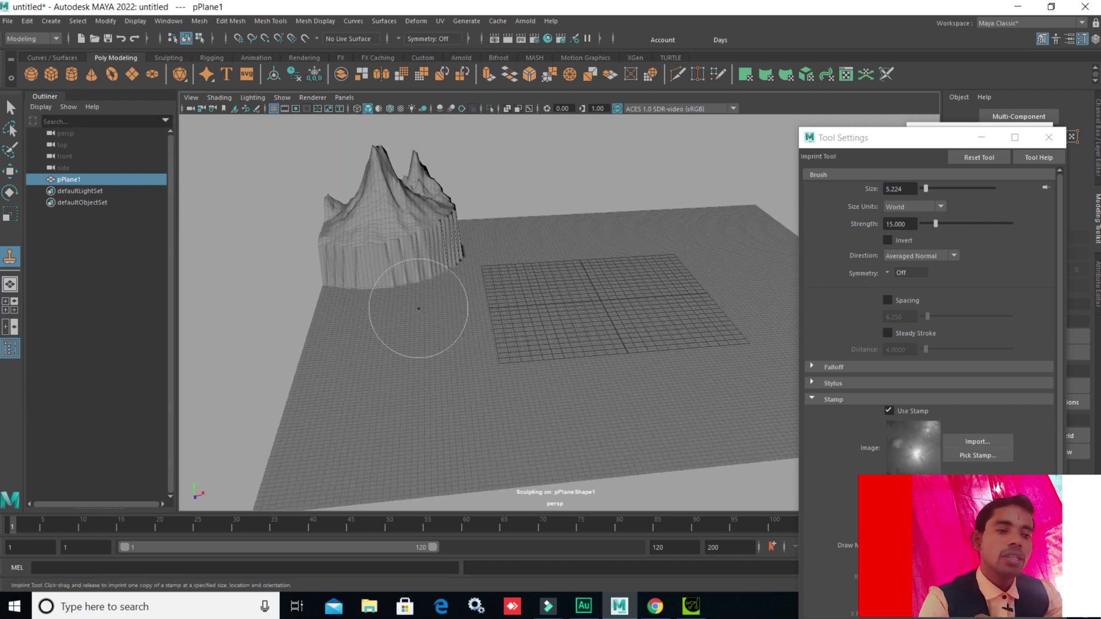
key("ctrl+z")
left_click(813, 365)
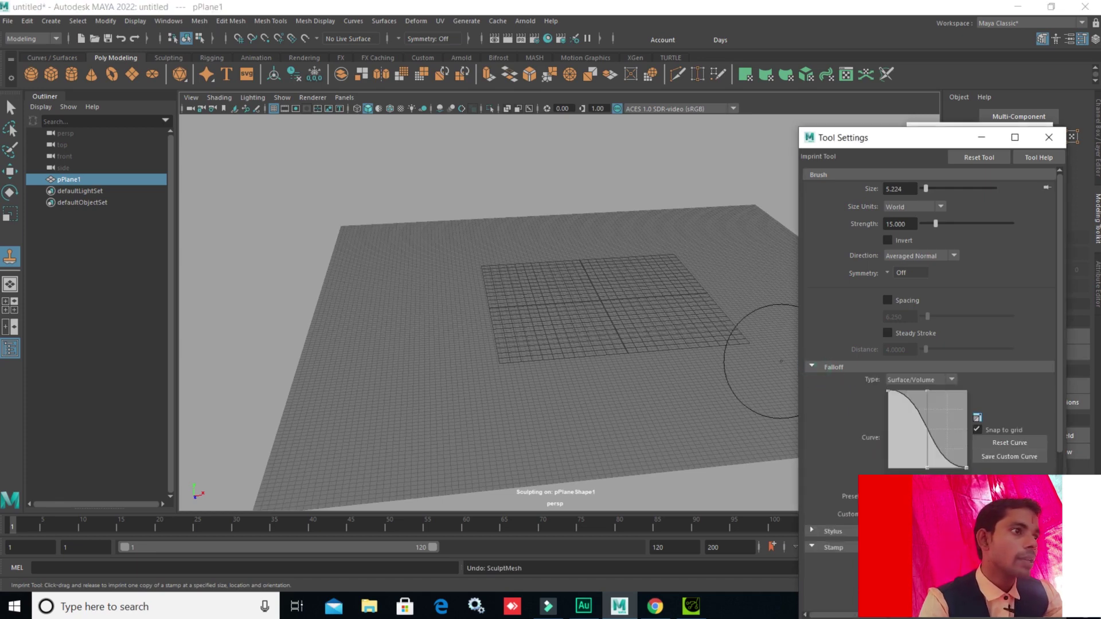
left_click_drag(403, 266, 429, 297, "alt")
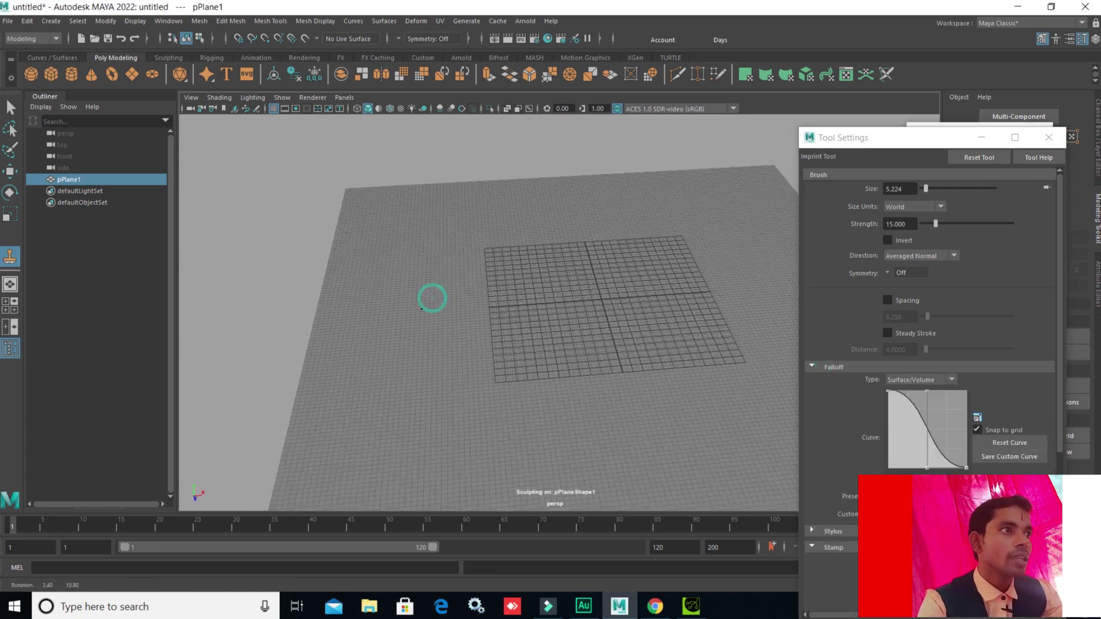
left_click_drag(926, 190, 924, 190)
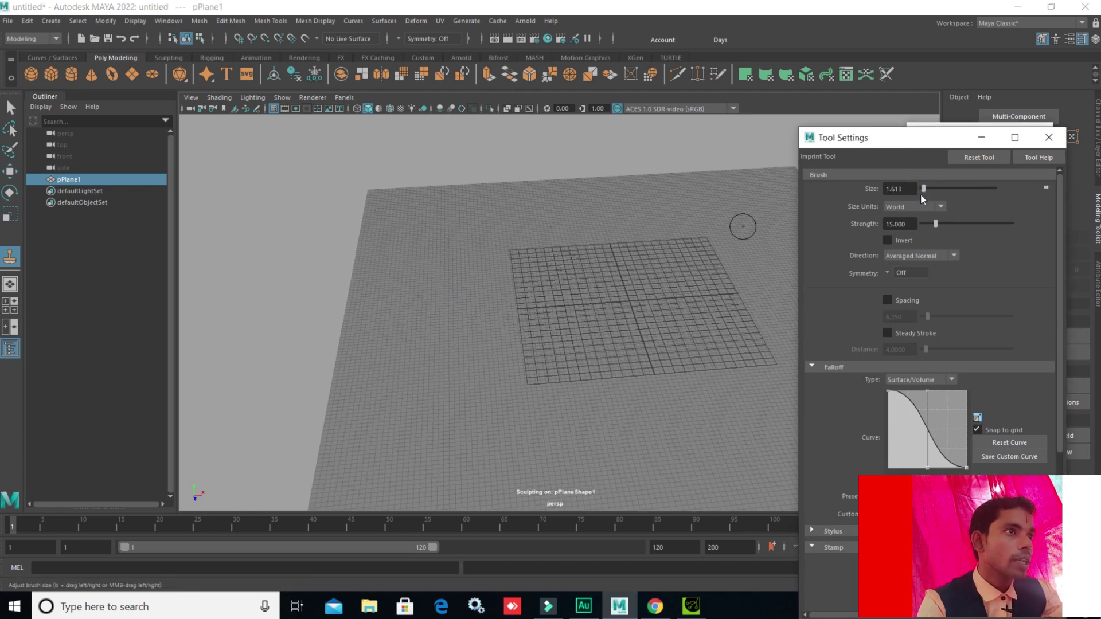
Imprint a tall test spike at size 1.613, inspect it, and undo it
left_click_drag(405, 210, 402, 205)
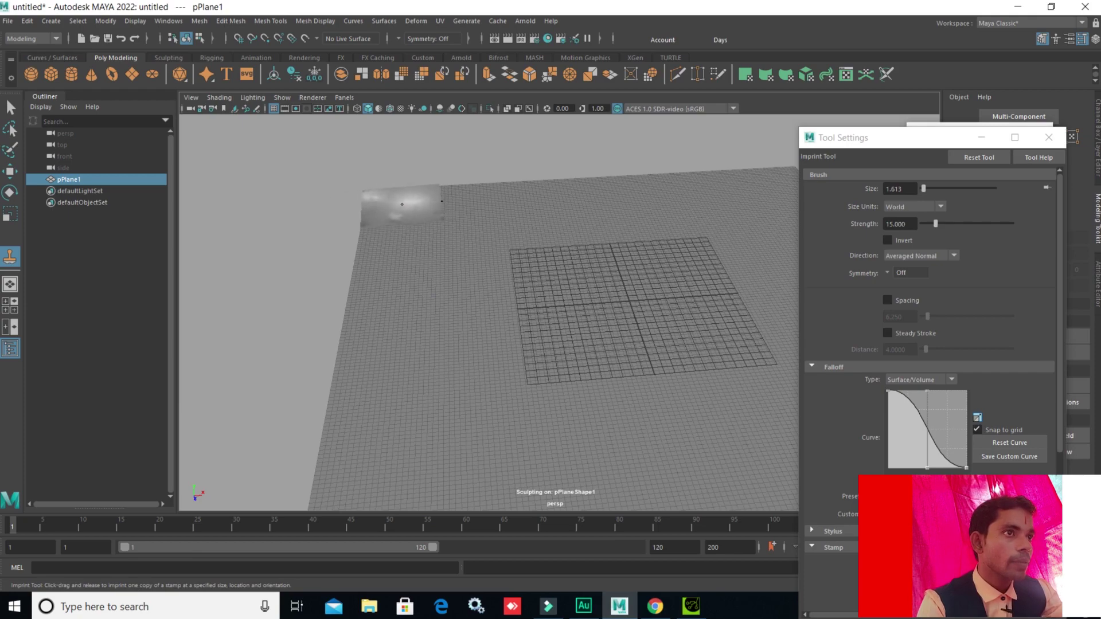
mouse_move(440, 221)
left_mouse_down("alt")
mouse_move(429, 258)
mouse_move(381, 241)
left_mouse_up("alt")
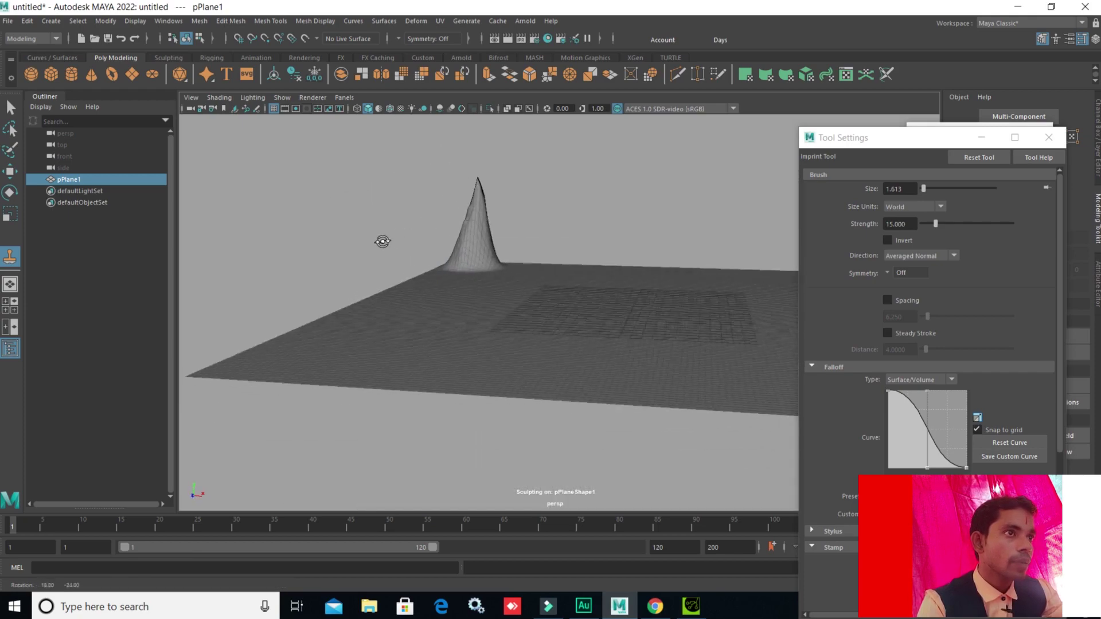
right_click_drag(382, 241, 507, 236, "alt")
left_click_drag(507, 236, 549, 285, "alt")
key("ctrl+z")
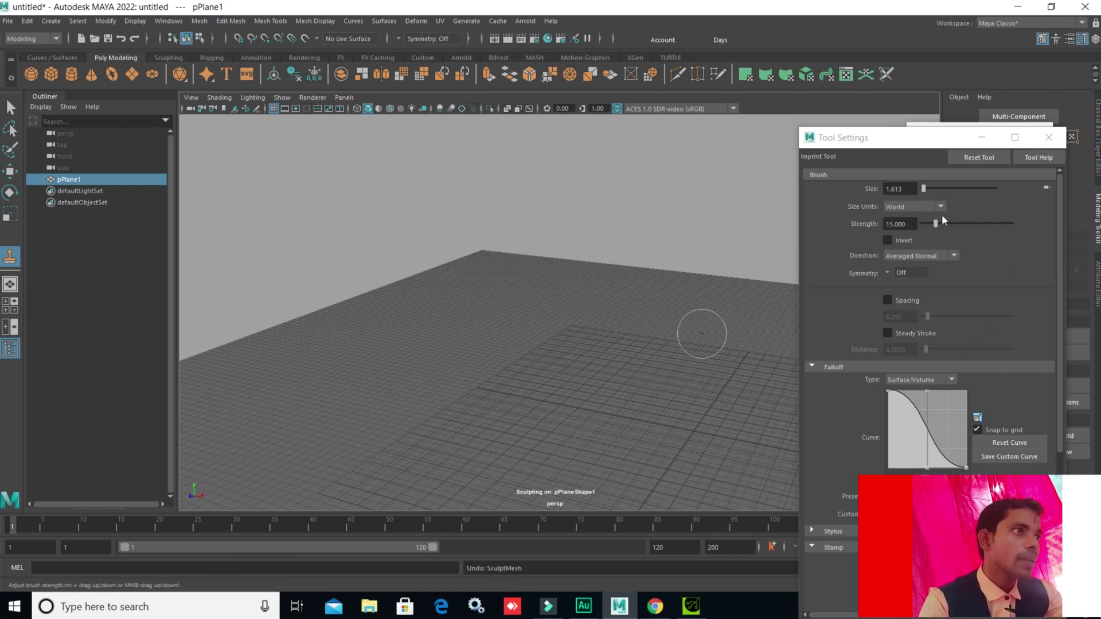
Raise the brush size to 4.839, stamp a test peak, and undo it to flatten the plane
left_click(925, 188)
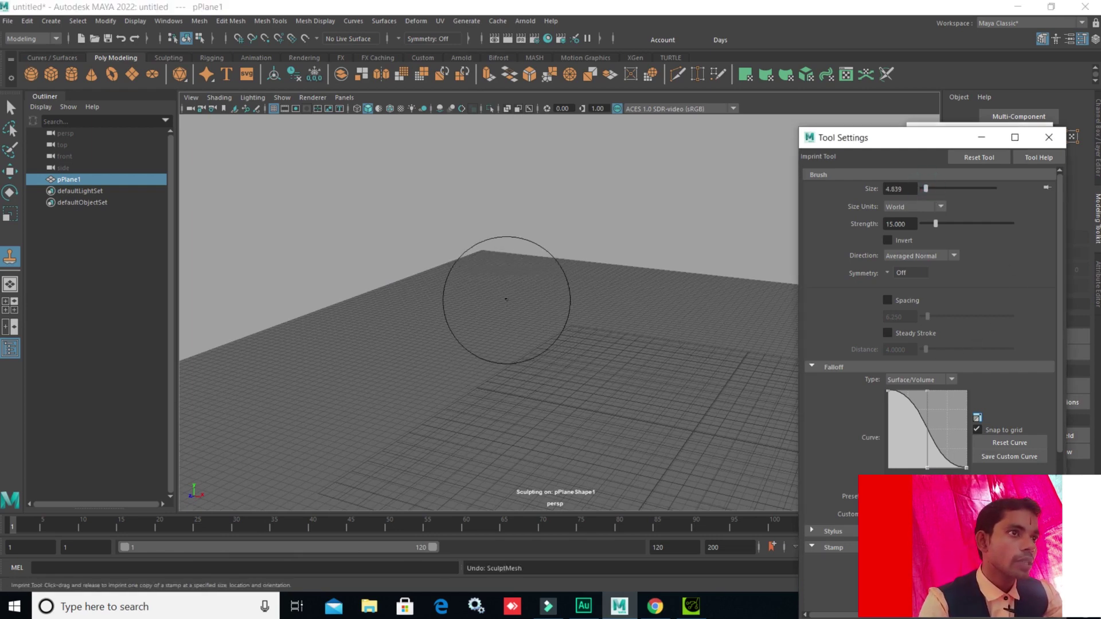
left_click_drag(491, 276, 545, 302)
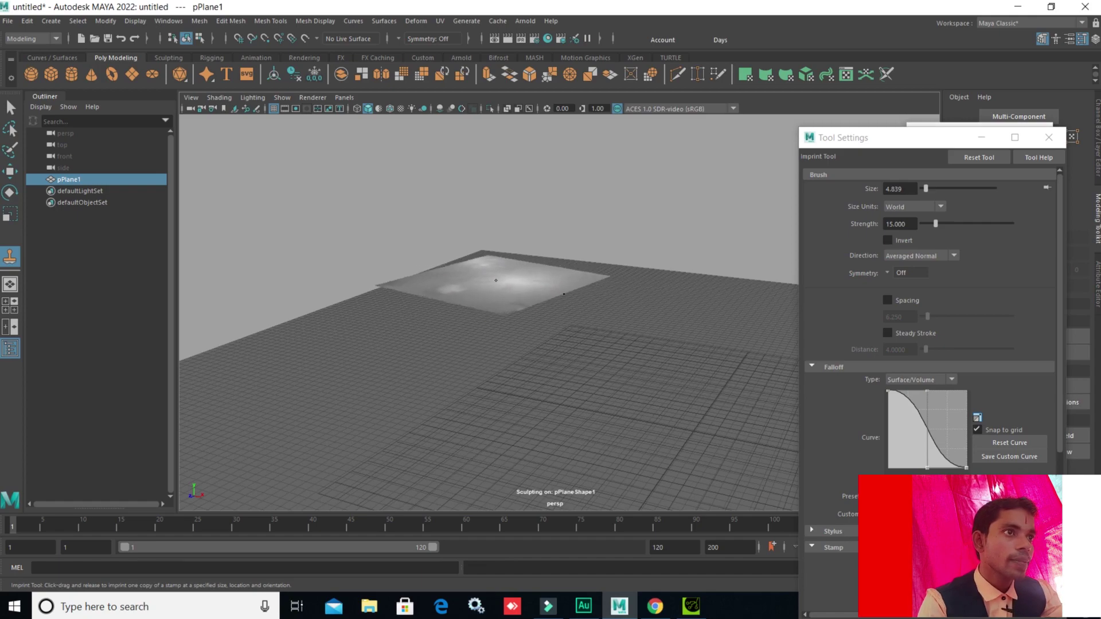
mouse_move(564, 293)
left_mouse_down("alt")
mouse_move(568, 368)
mouse_move(499, 363)
mouse_move(467, 386)
mouse_move(535, 395)
left_mouse_up("alt")
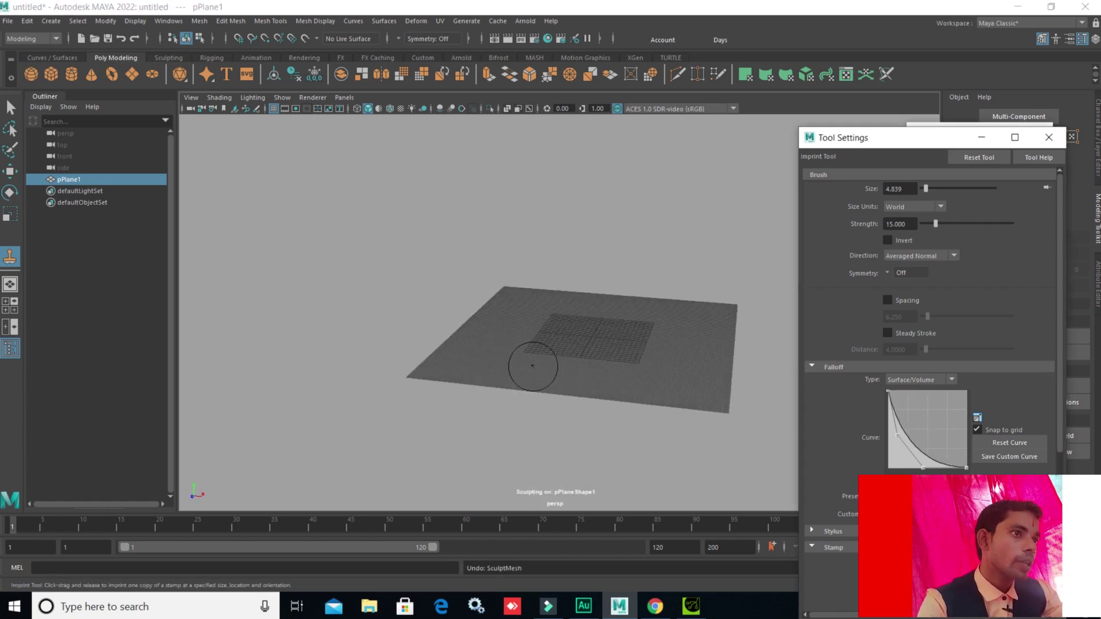
left_click_drag(546, 357, 546, 366)
scroll(511, 402, "up", 3)
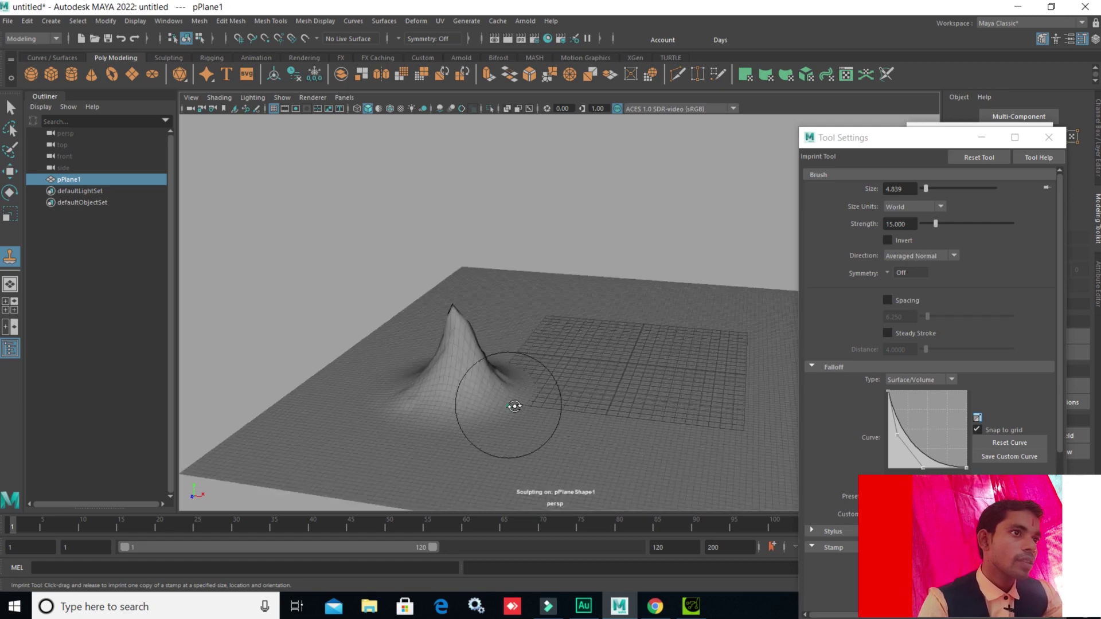
left_click_drag(511, 401, 566, 406, "alt")
key("ctrl+z")
left_click_drag(627, 381, 597, 380, "alt")
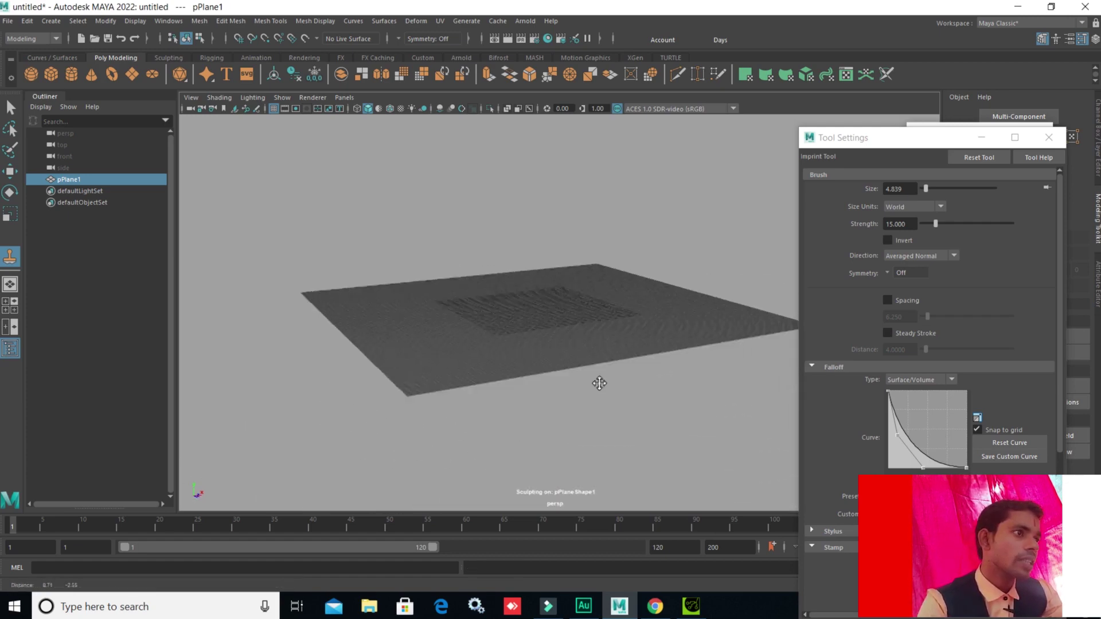
Load download.jpg from the Desktop as the Imprint stamp image
left_click(837, 584)
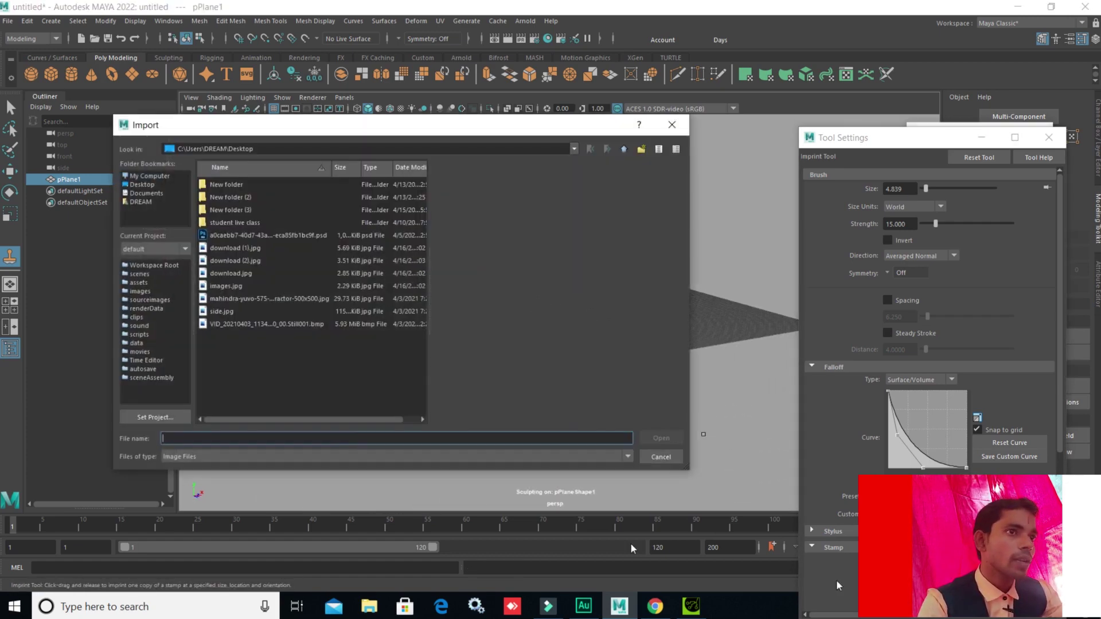
left_click(263, 324)
left_click(258, 299)
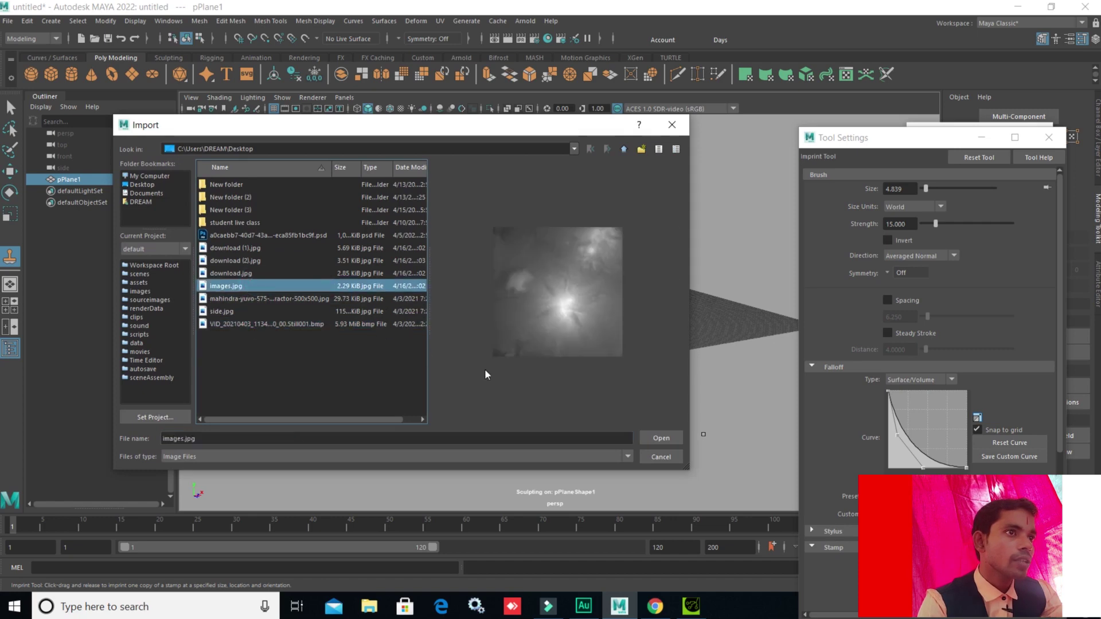
left_click(222, 274)
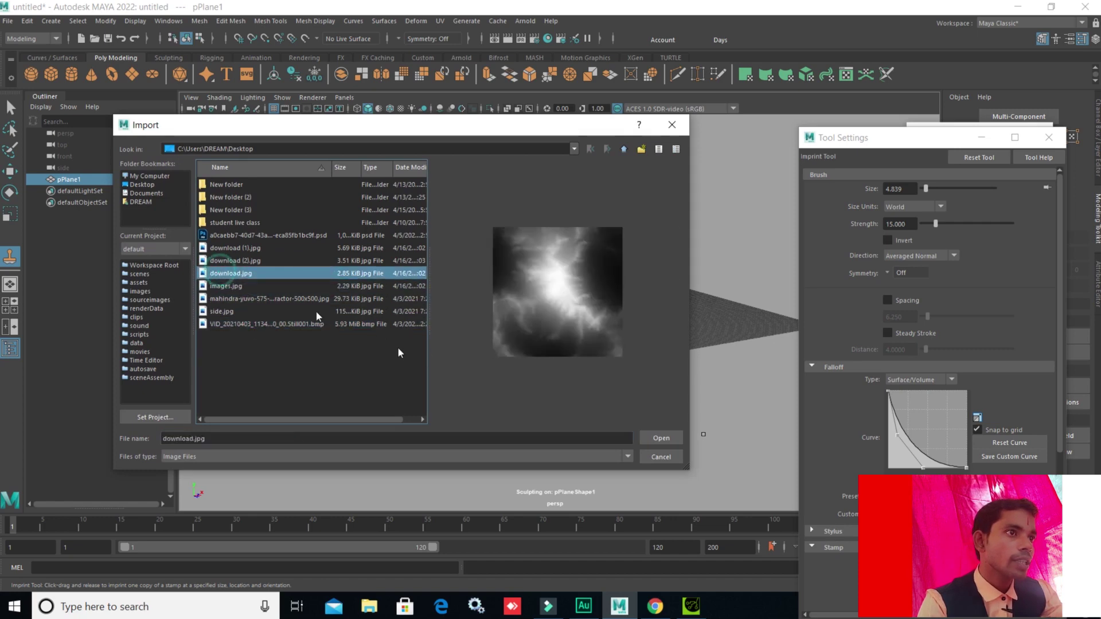
left_click(658, 438)
Test-stamp peaks, undoing them, and lower the stamp strength to 5.844
mouse_move(474, 358)
left_mouse_down("alt")
mouse_move(499, 319)
mouse_move(426, 343)
mouse_move(441, 327)
left_mouse_up("alt")
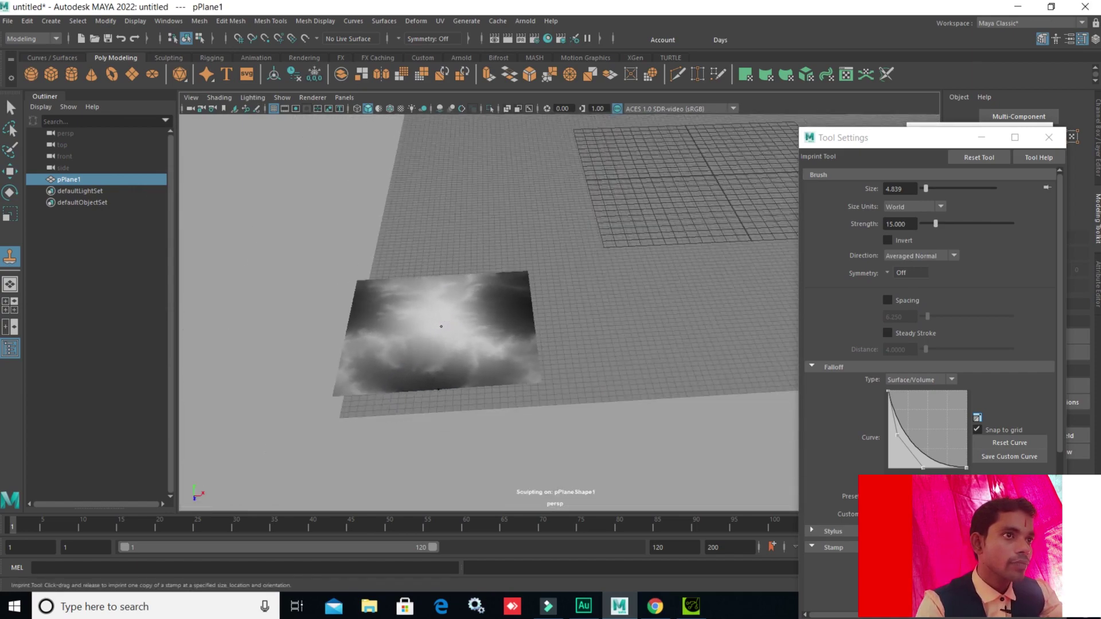
left_click_drag(441, 326, 441, 327)
left_click_drag(443, 381, 615, 322, "alt")
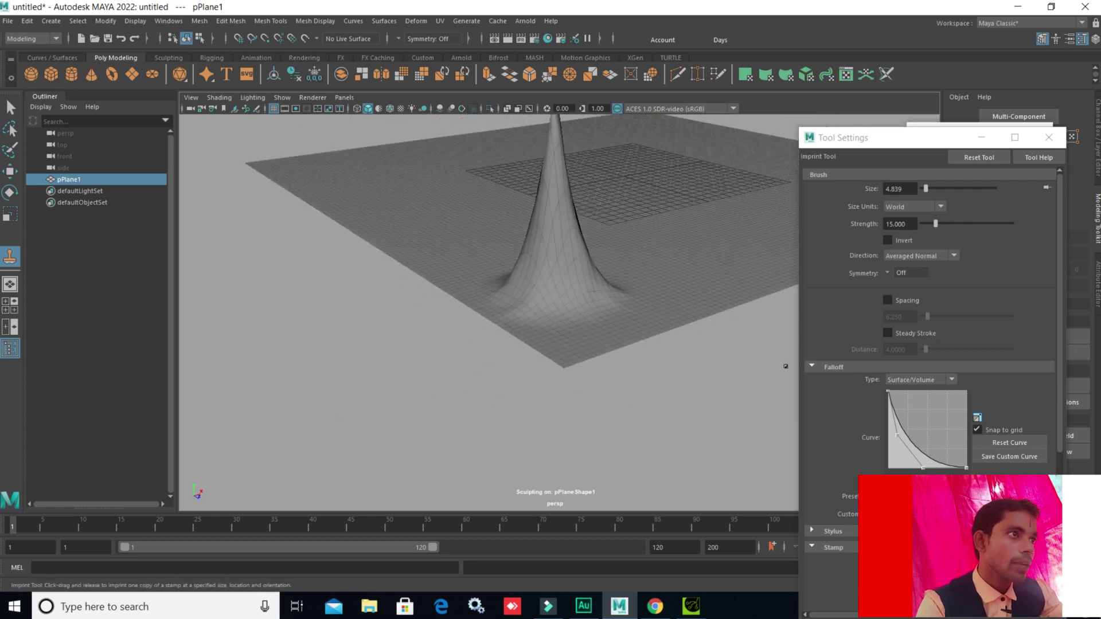
key("ctrl+z")
left_click_drag(930, 226, 927, 223)
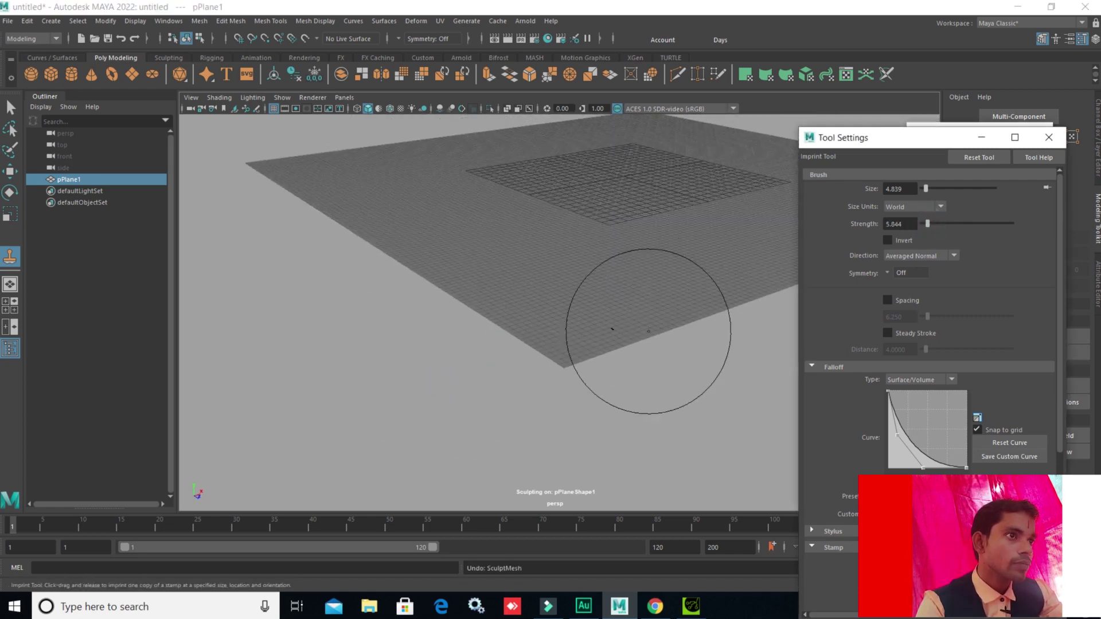
left_click_drag(578, 285, 640, 311)
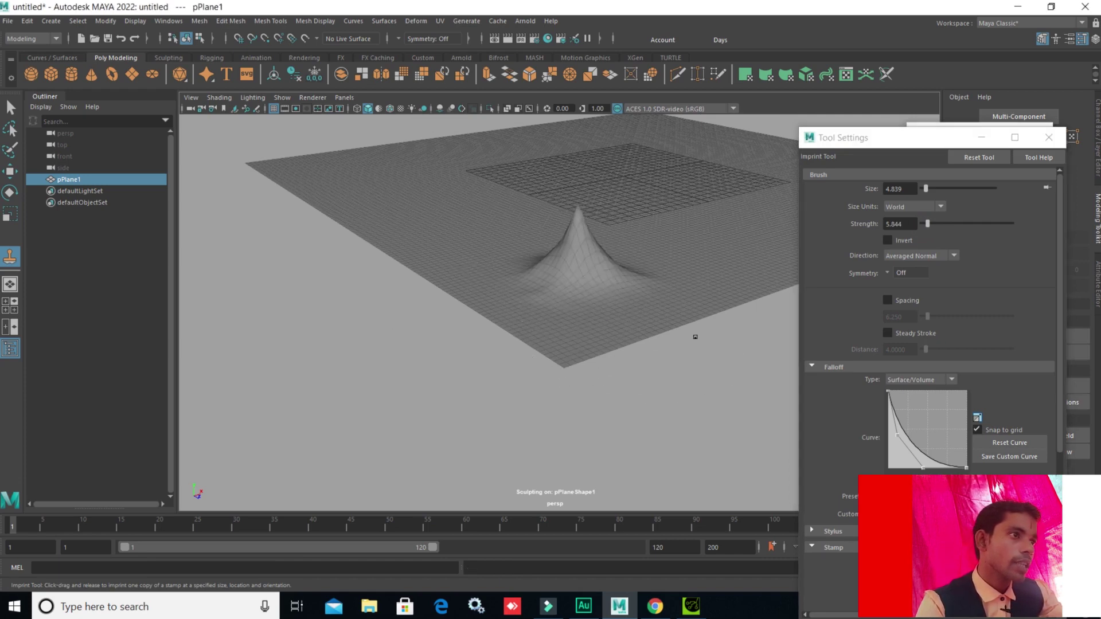
key("ctrl+z")
Switch the falloff to the S-shaped curve and stamp a broad mountain
left_click(917, 496)
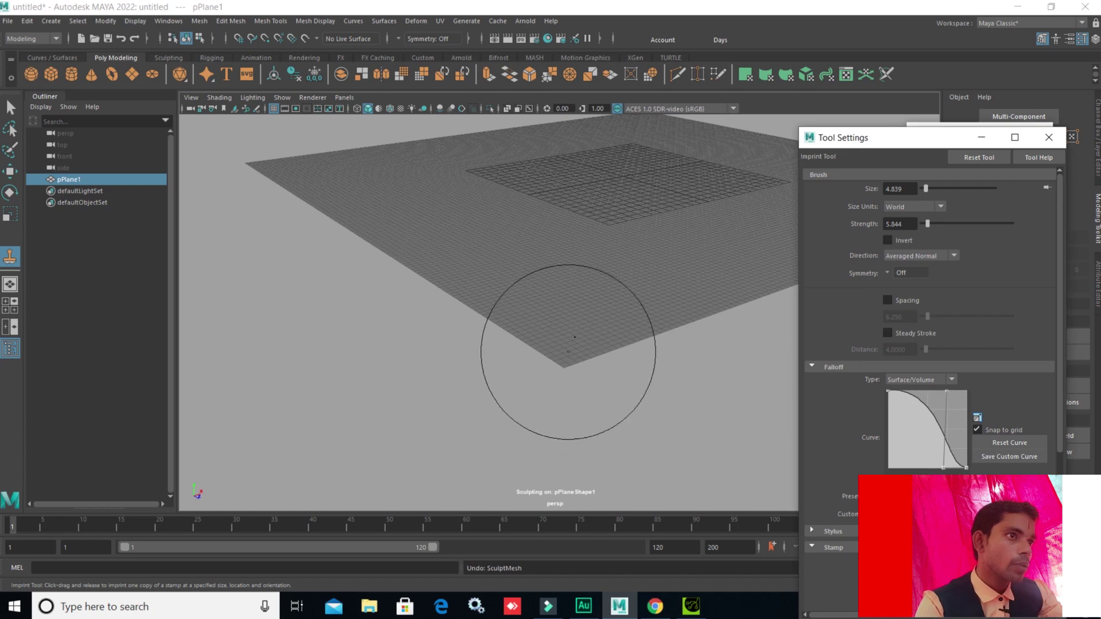
left_click_drag(574, 313, 404, 358)
scroll(583, 348, "up", 3)
scroll(403, 357, "up", 3)
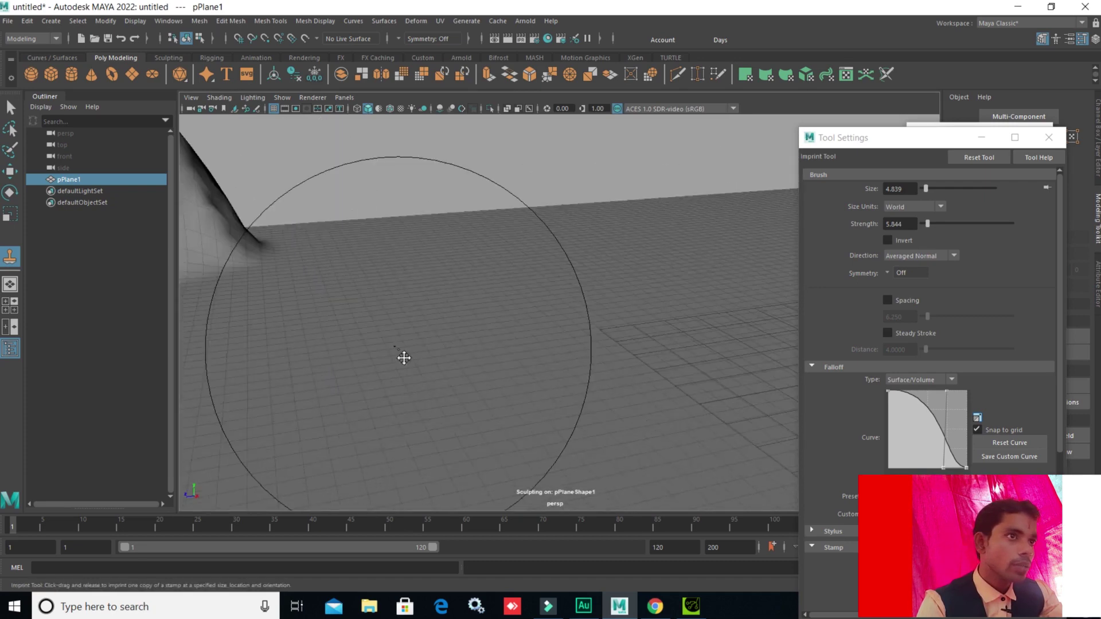
scroll(404, 357, "down", 5)
Stamp a second mountain beside the first to form a ridge
left_click_drag(459, 310, 466, 305)
left_click_drag(479, 351, 501, 356, "alt")
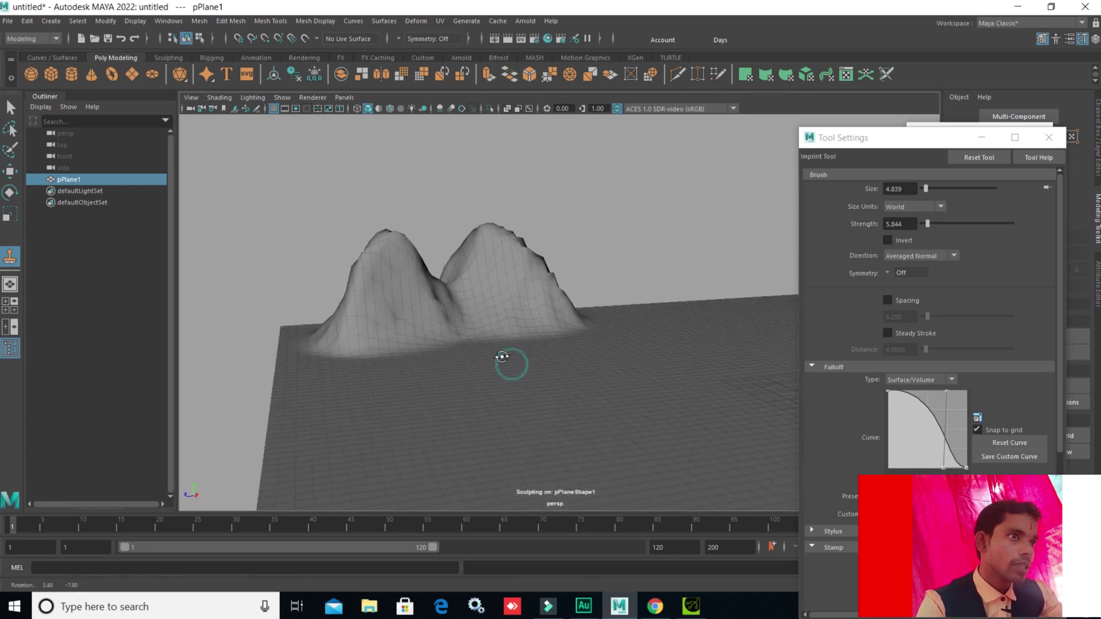
scroll(501, 356, "up", 2)
scroll(494, 381, "up", 3)
scroll(493, 381, "up", 2)
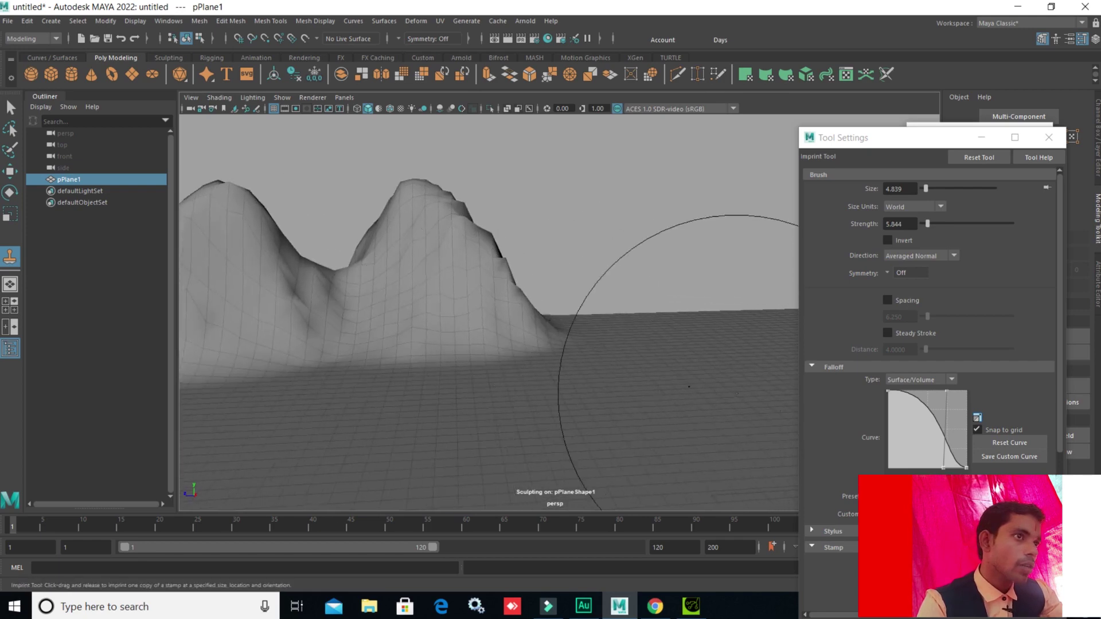
scroll(631, 382, "down", 4)
scroll(756, 443, "up", 1)
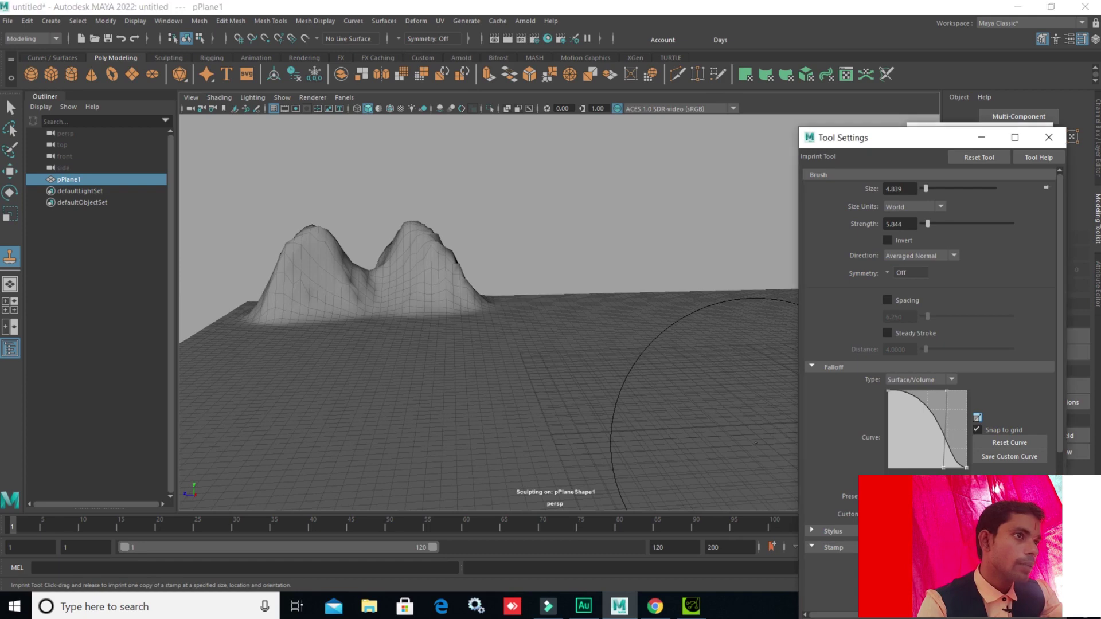
Load download (2).jpg from the Desktop as the Imprint stamp image
left_click(275, 298)
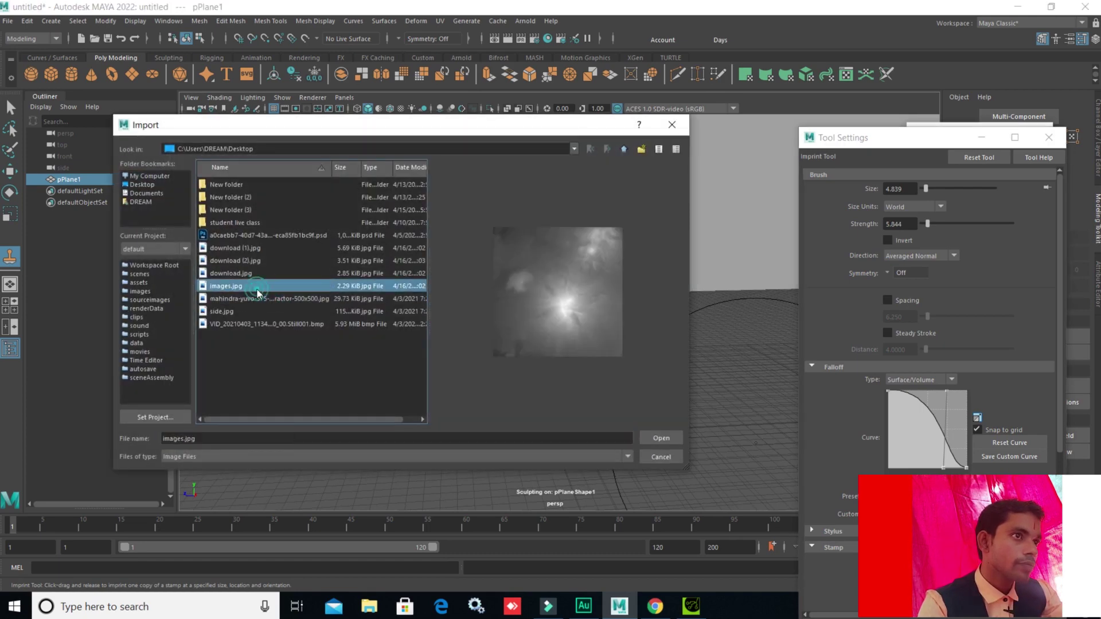
left_click(257, 274)
left_click(256, 260)
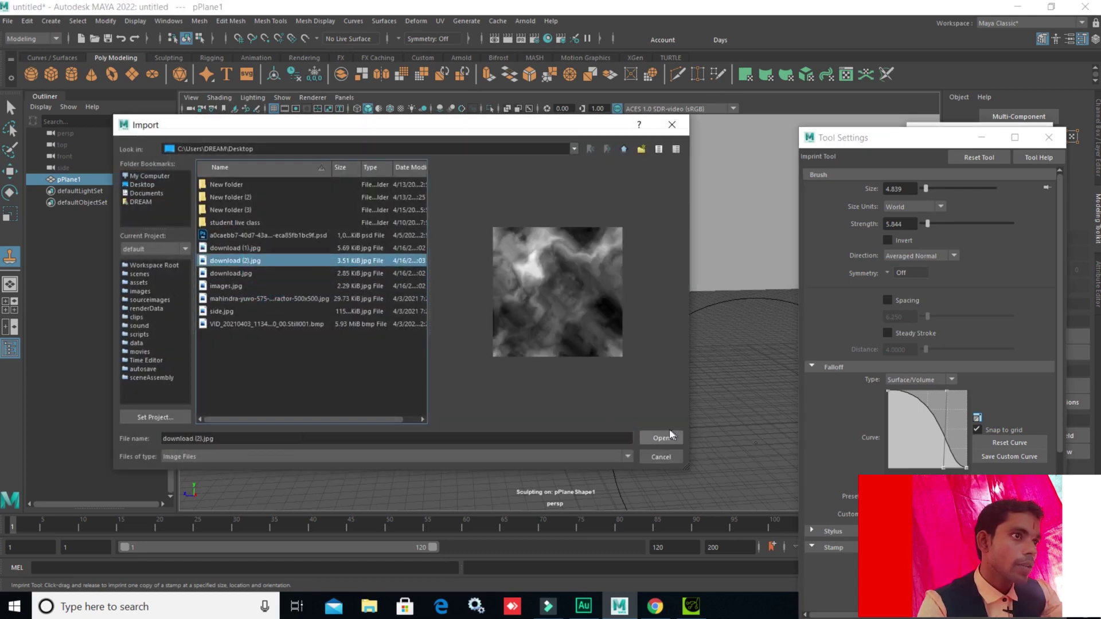
left_click(653, 439)
left_click_drag(590, 394, 521, 405, "alt")
scroll(562, 348, "up", 5)
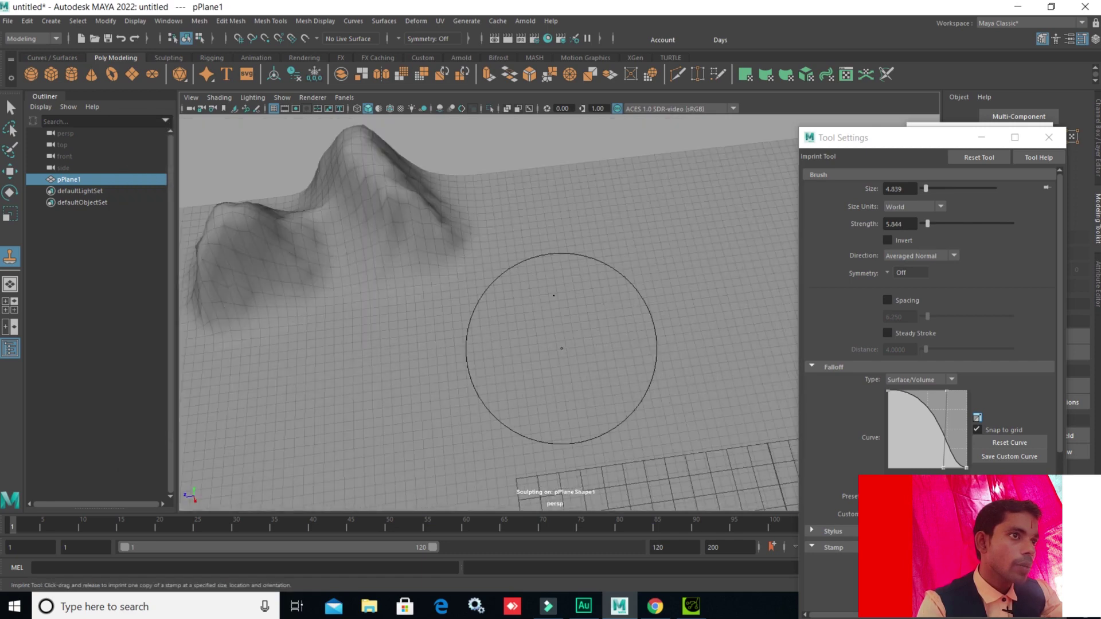
Stamp rugged terrain bumps onto the plane and view the mountains side-on
left_click_drag(549, 226, 689, 213)
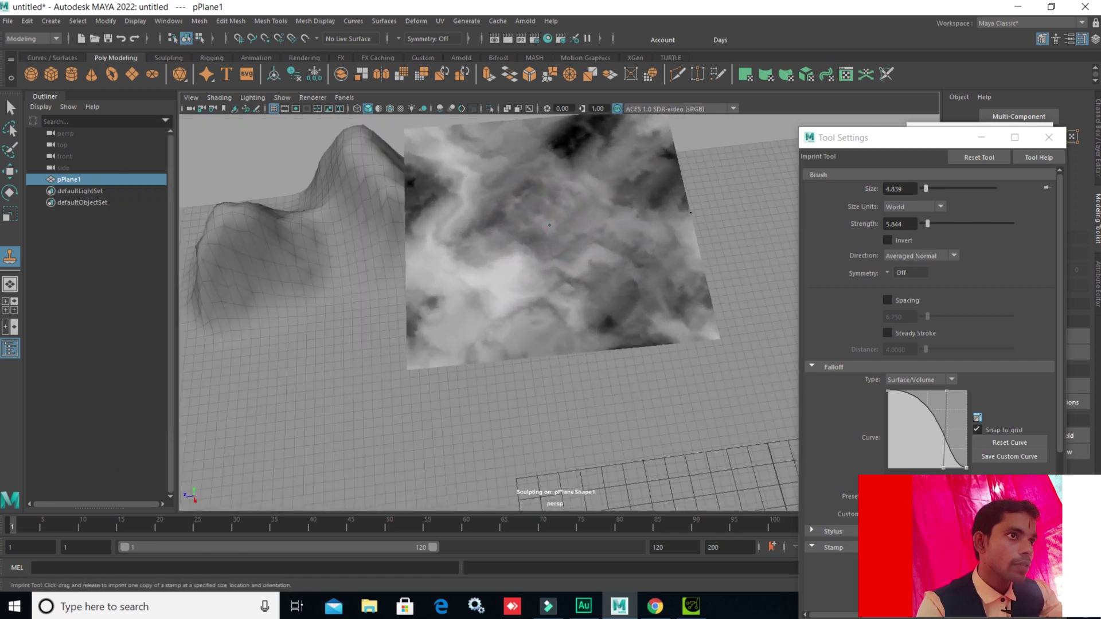
scroll(619, 308, "down", 3)
mouse_move(619, 307)
left_mouse_down("alt")
mouse_move(634, 275)
mouse_move(610, 314)
mouse_move(450, 337)
left_mouse_up("alt")
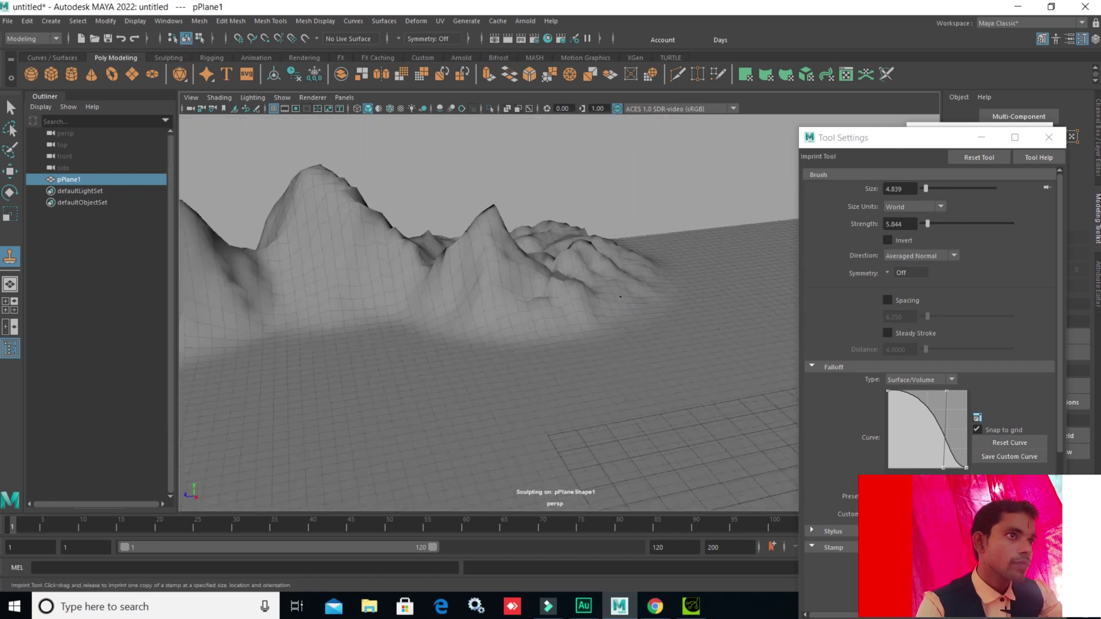
scroll(610, 314, "down", 3)
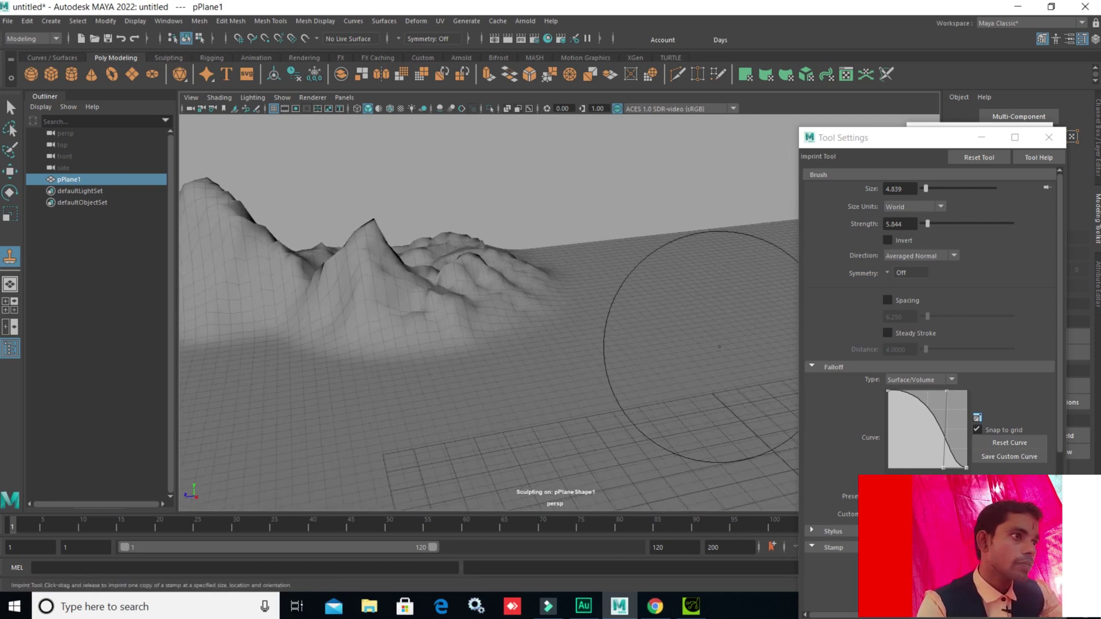
Stamp more ridges beside the mountains and pull back to view the whole range
mouse_move(599, 265)
left_mouse_down()
mouse_move(671, 293)
mouse_move(639, 296)
mouse_move(566, 343)
left_mouse_up()
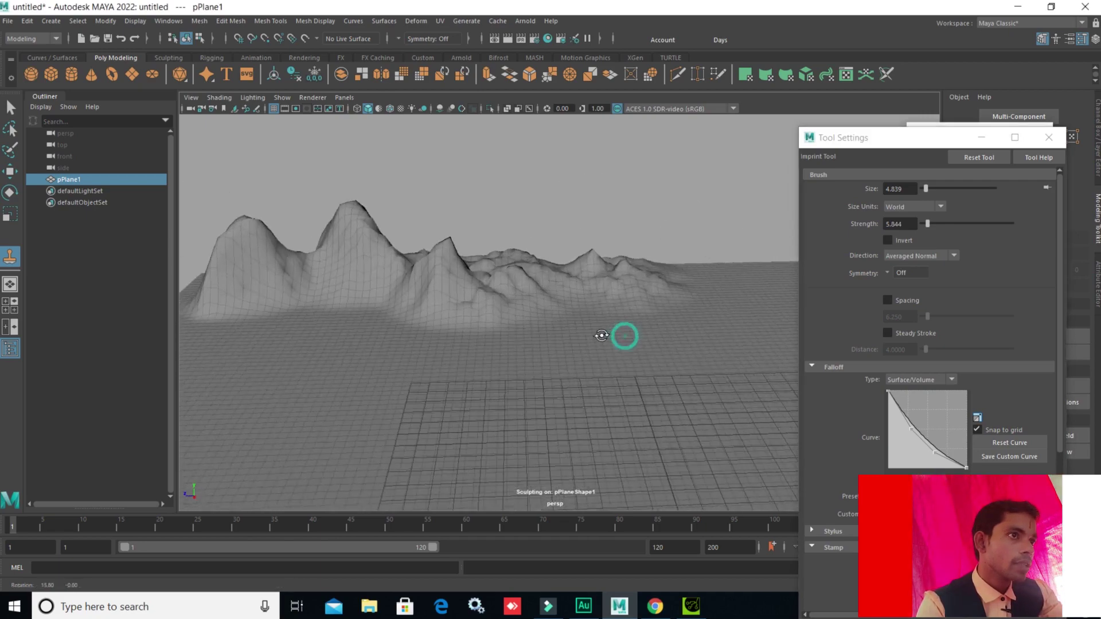
right_click_drag(566, 343, 584, 351, "alt")
left_click_drag(585, 352, 638, 337, "alt")
scroll(602, 356, "down", 5)
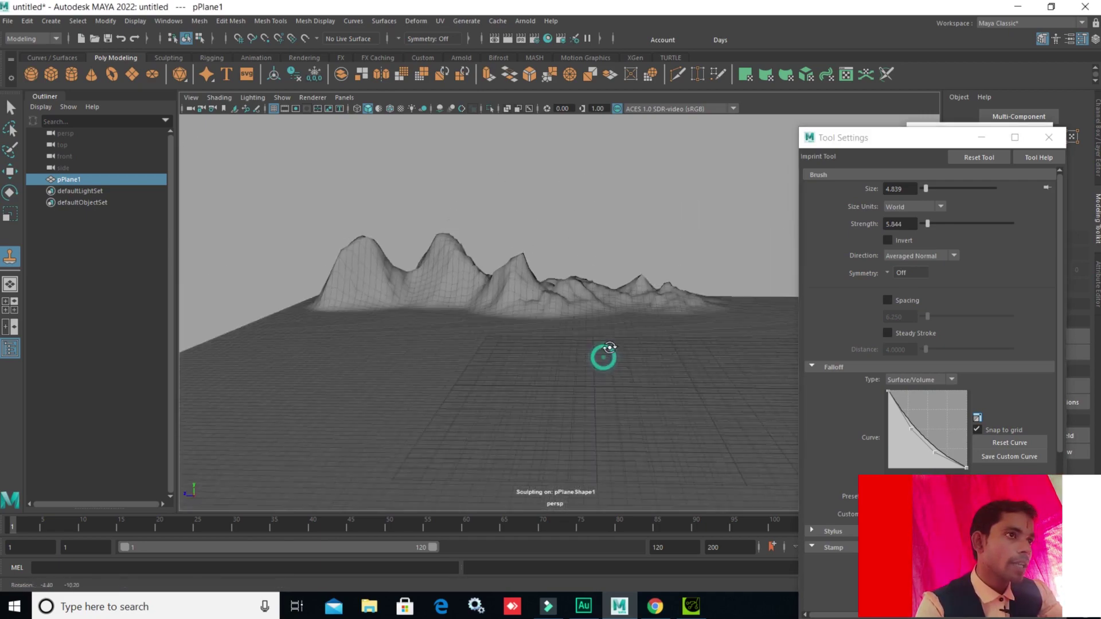
scroll(598, 356, "up", 2)
scroll(598, 355, "up", 3)
scroll(577, 361, "up", 2)
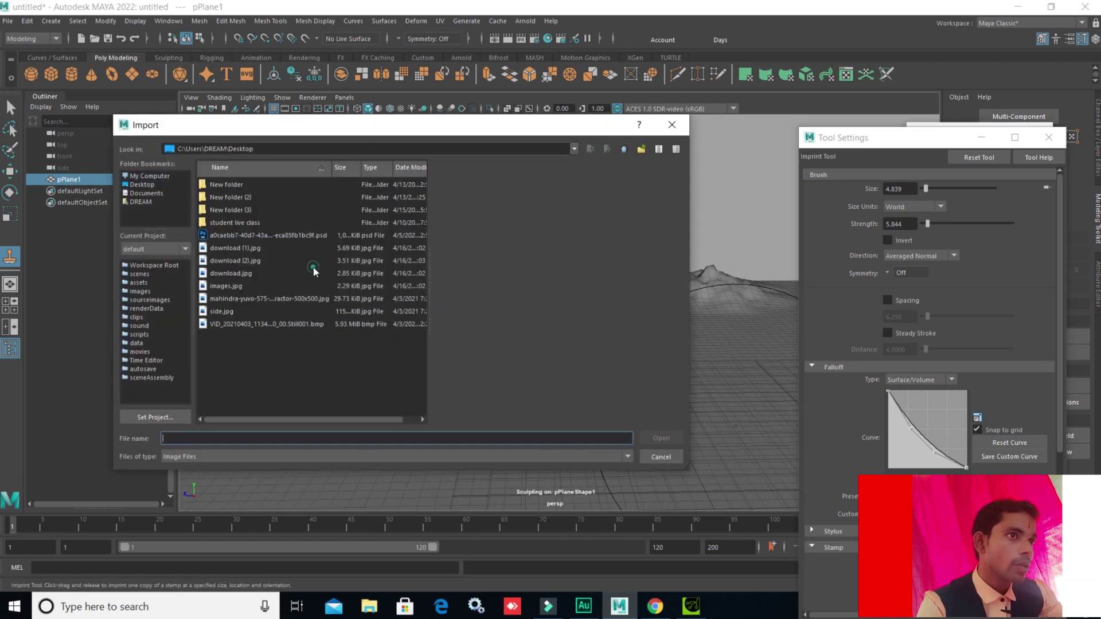
Load download (1).jpg as the Imprint stamp, then size and imprint it across pPlane1
left_click(315, 272)
left_click(299, 250)
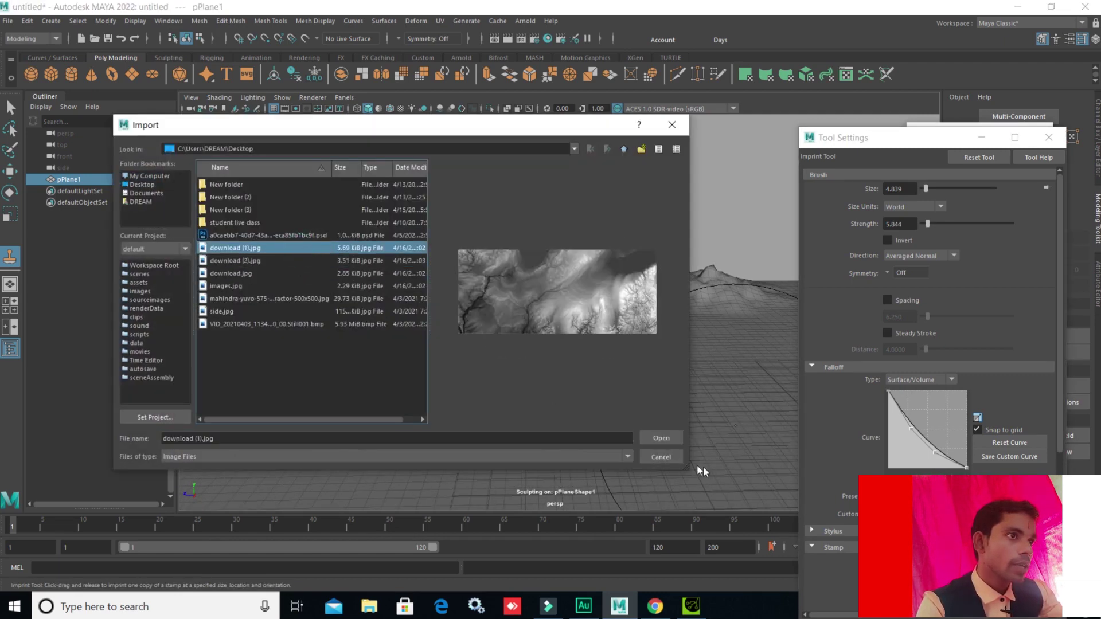
left_click(661, 437)
left_click_drag(565, 394, 497, 410)
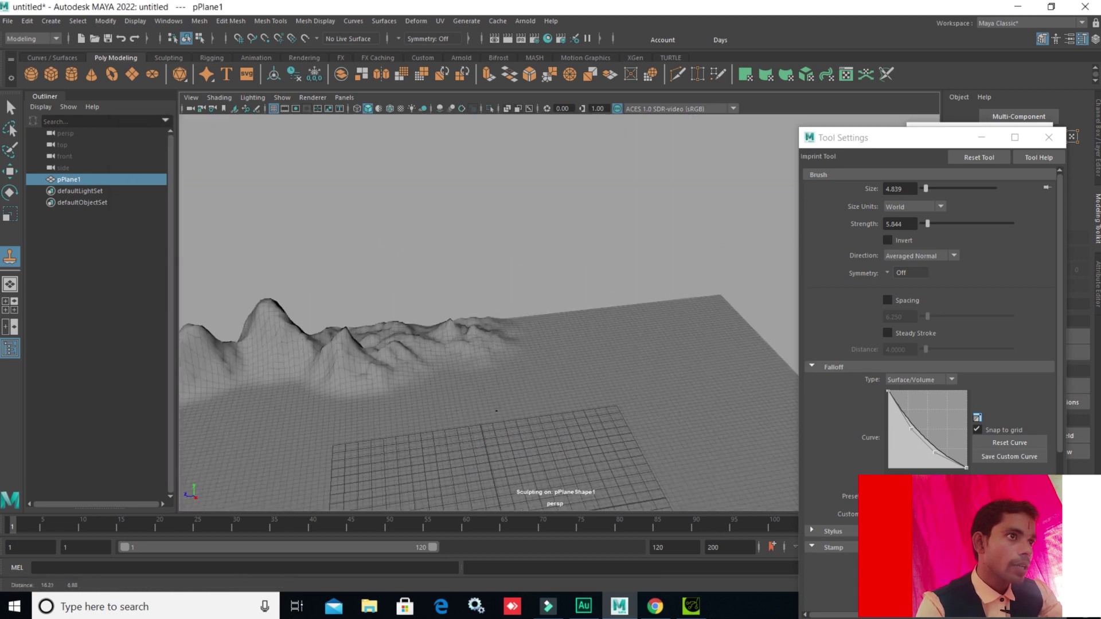
left_click_drag(569, 343, 665, 323)
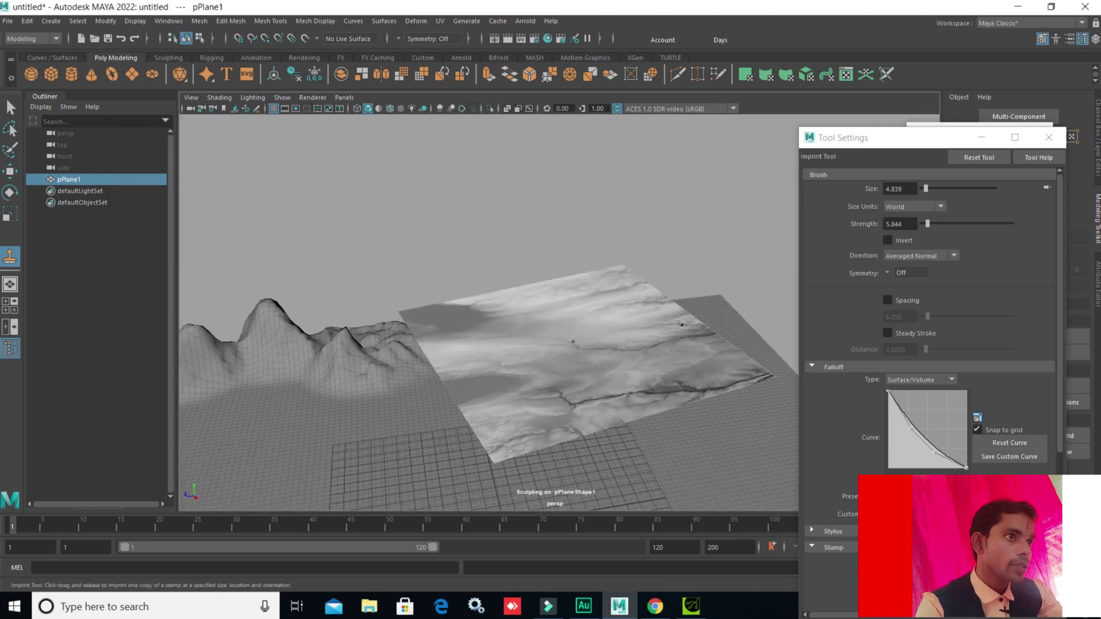
left_click_drag(666, 323, 644, 332)
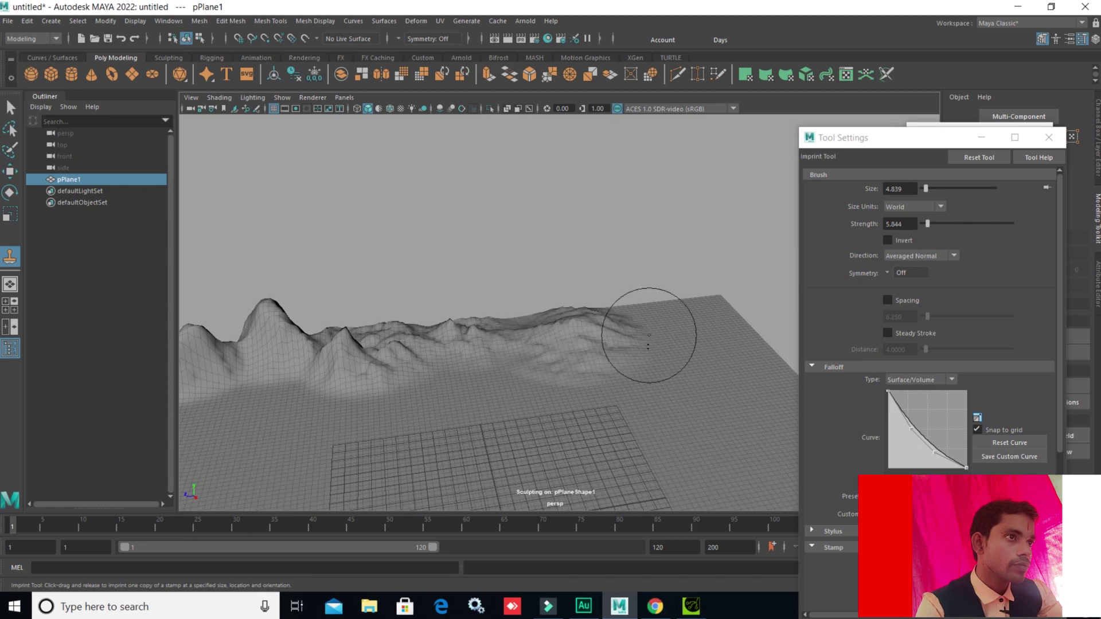
Orbit and move the camera in closer to view the new mountain ridges
mouse_move(679, 377)
left_mouse_down("alt")
mouse_move(613, 374)
mouse_move(533, 393)
mouse_move(628, 331)
left_mouse_up("alt")
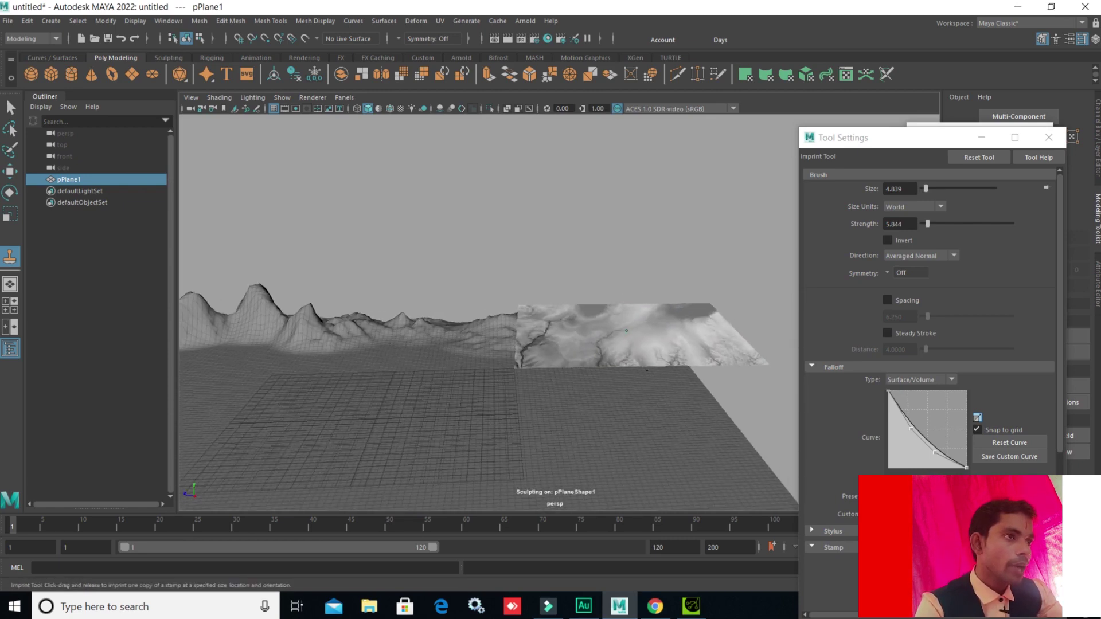
middle_click_drag(626, 393, 630, 385, "alt")
right_click_drag(528, 393, 597, 381, "alt")
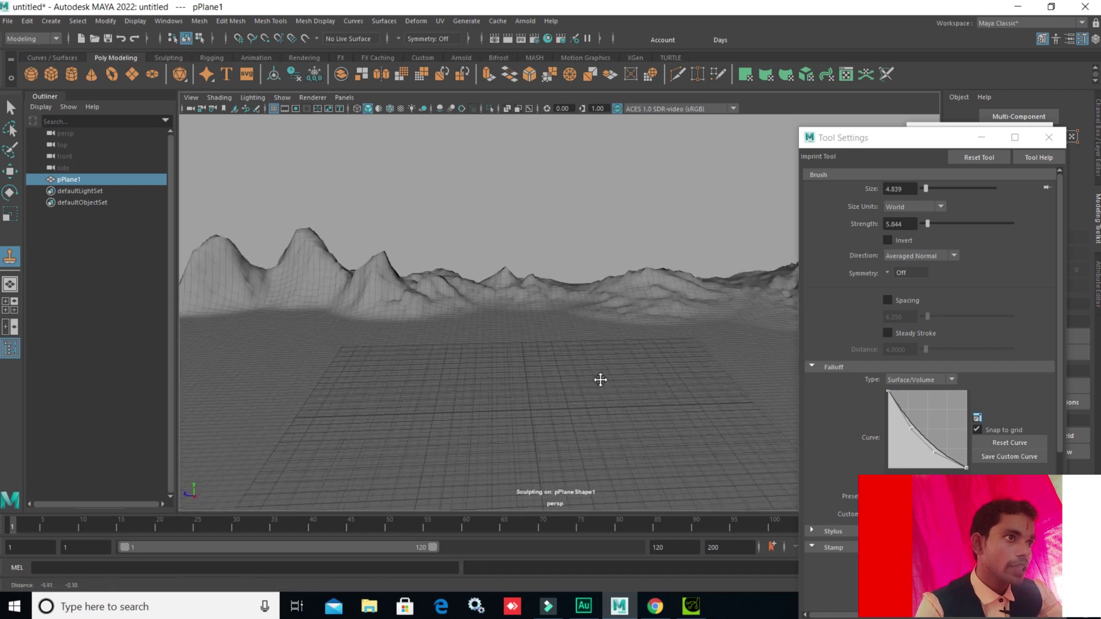
left_click_drag(597, 380, 651, 356, "alt")
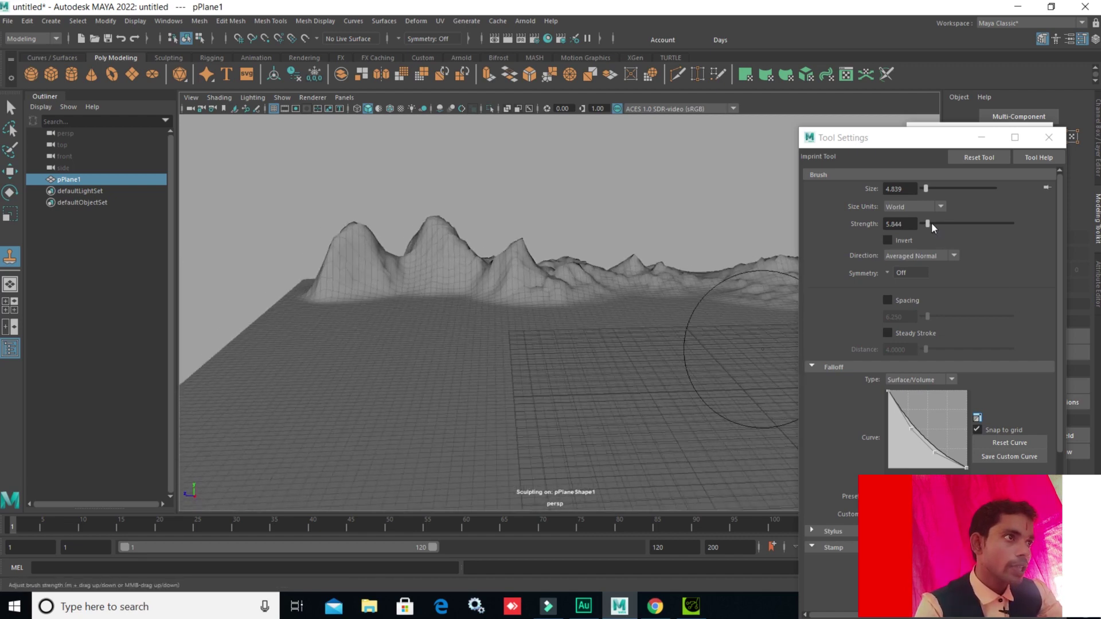
Raise Imprint Strength to 10.39 and imprint taller mountains left of the existing peaks
left_click(931, 223)
left_click(362, 326)
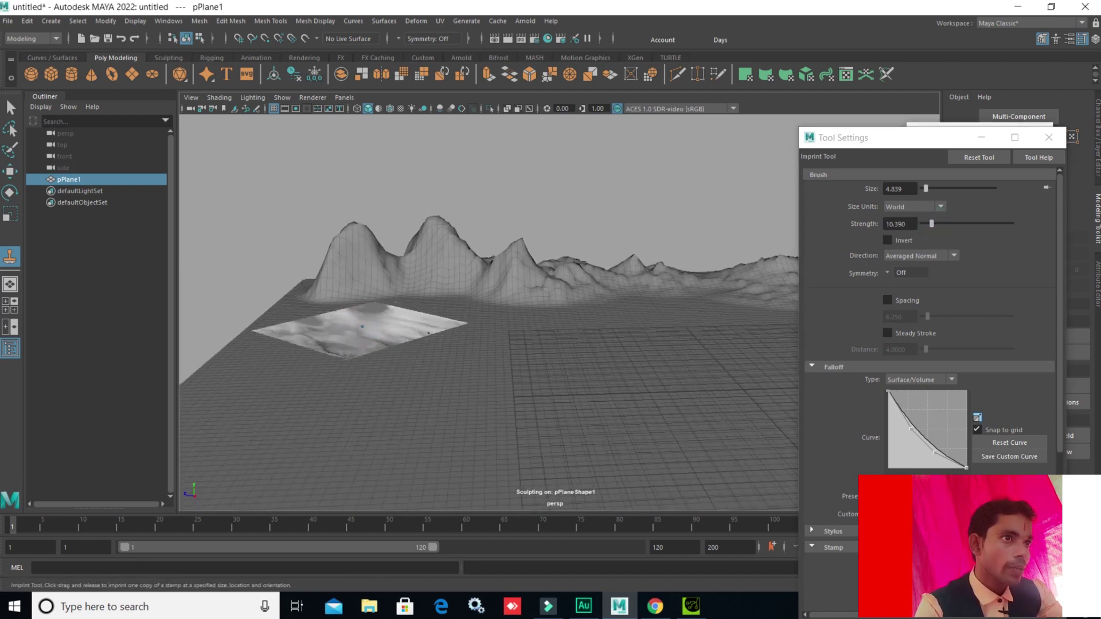
mouse_move(428, 333)
left_mouse_down()
mouse_move(478, 329)
mouse_move(393, 381)
mouse_move(491, 363)
left_mouse_up()
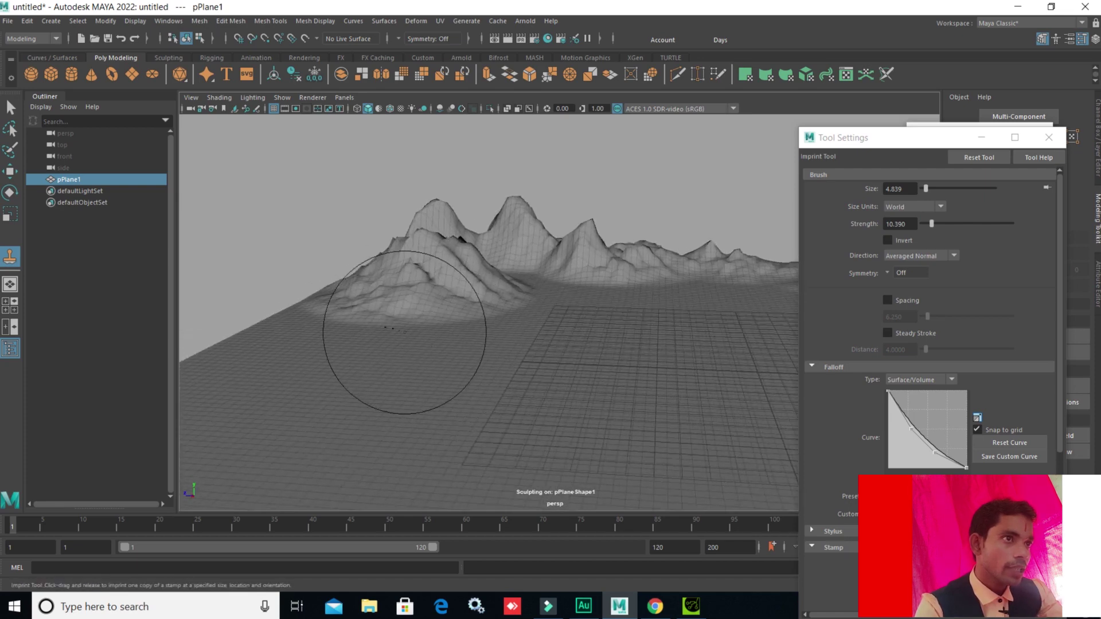
mouse_move(357, 325)
left_mouse_down()
mouse_move(518, 341)
mouse_move(466, 356)
mouse_move(638, 368)
left_mouse_up()
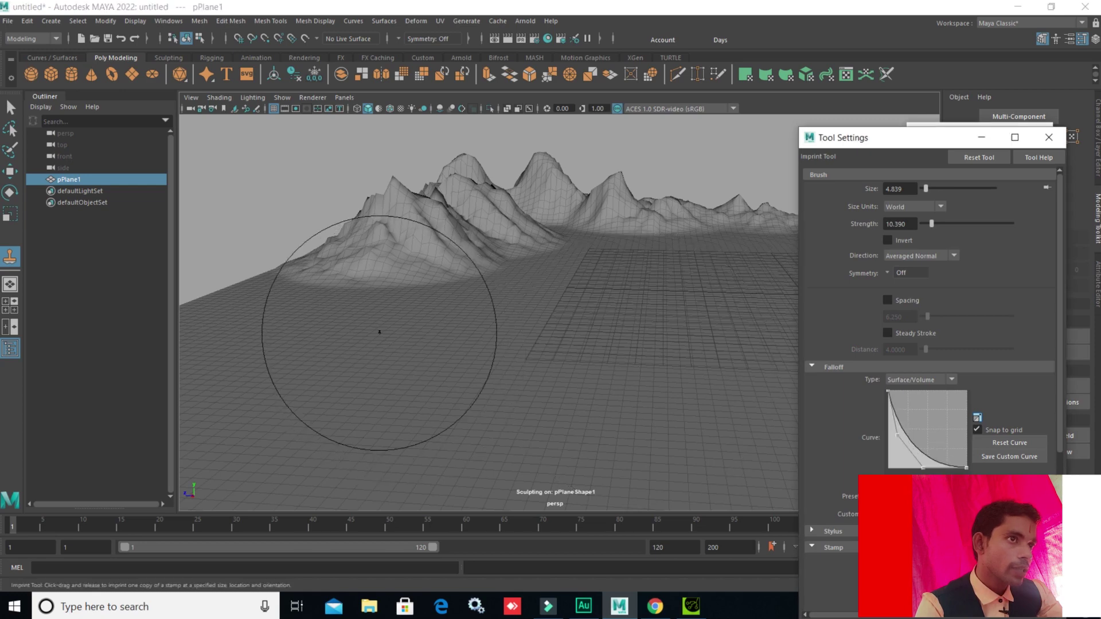
left_click_drag(368, 320, 492, 348)
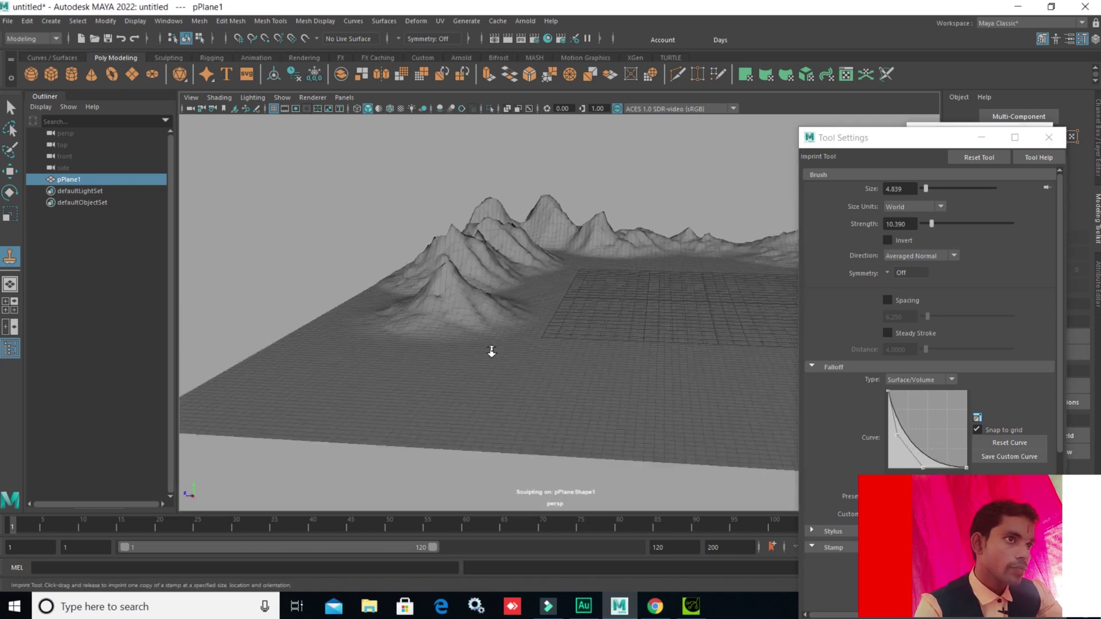
middle_click_drag(492, 348, 506, 344, "alt")
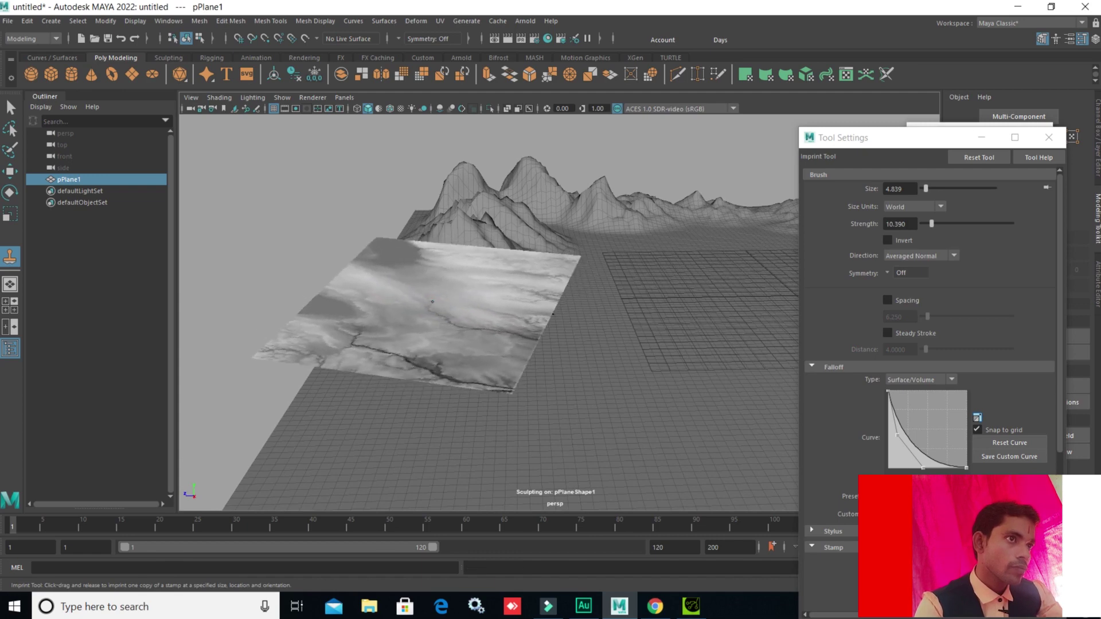
Imprint more heightmap stamps, orbiting between them, toward the plane's still-flat area
mouse_move(433, 301)
left_mouse_down()
mouse_move(548, 315)
mouse_move(499, 334)
mouse_move(437, 322)
left_mouse_up()
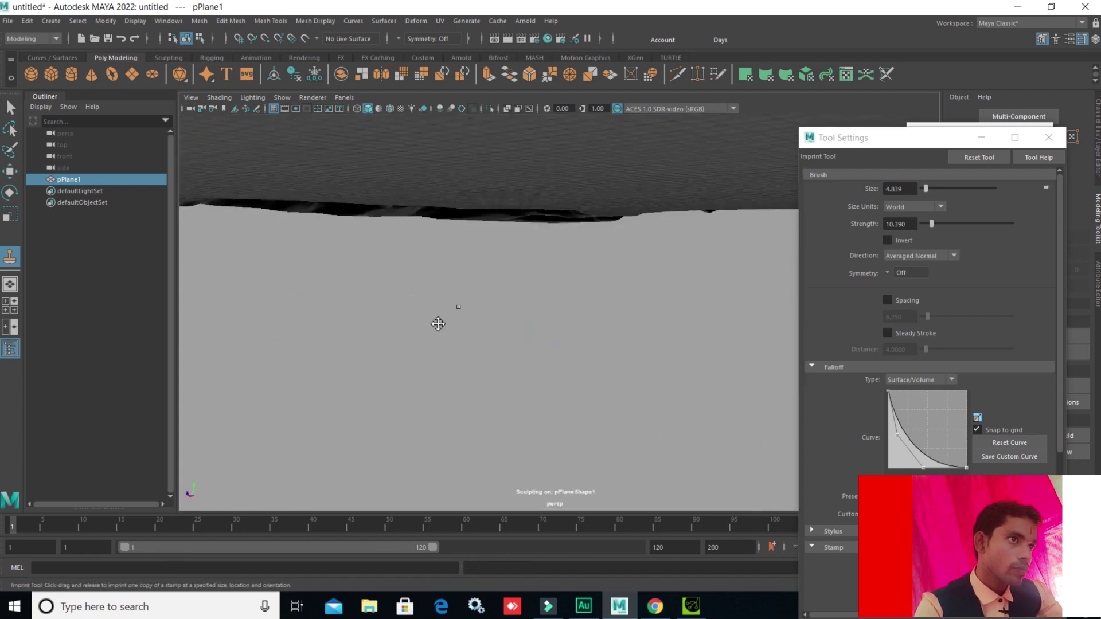
right_click_drag(437, 322, 499, 388, "alt")
mouse_move(499, 388)
left_mouse_down("alt")
mouse_move(553, 393)
mouse_move(563, 366)
left_mouse_up("alt")
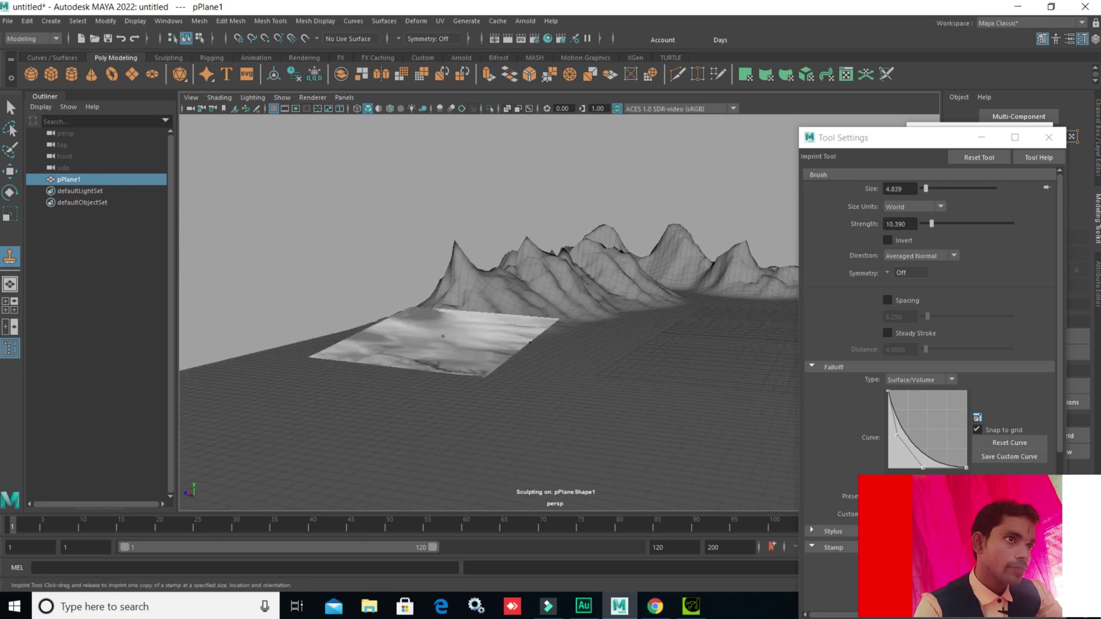
left_click_drag(530, 360, 530, 347)
mouse_move(595, 378)
middle_mouse_down("alt")
mouse_move(381, 404)
mouse_move(406, 386)
middle_mouse_up("alt")
mouse_move(531, 364)
middle_mouse_down("alt")
mouse_move(560, 376)
mouse_move(573, 430)
mouse_move(545, 384)
mouse_move(511, 374)
middle_mouse_up("alt")
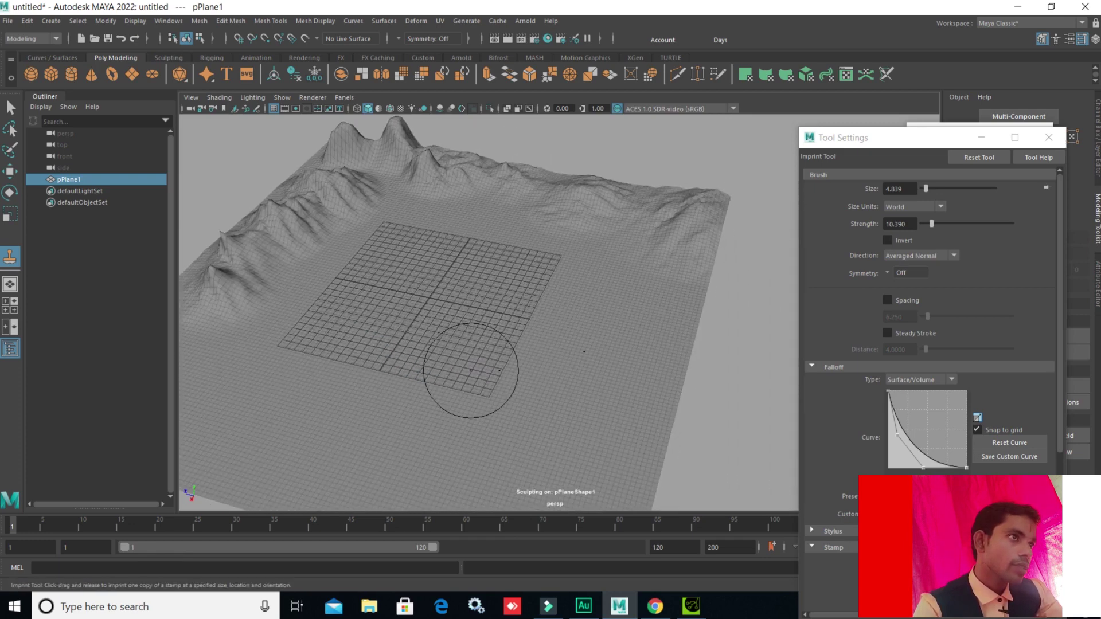
Lower Imprint Strength and raise gentler peaks near the right edge and lower-left terrain
left_click(927, 222)
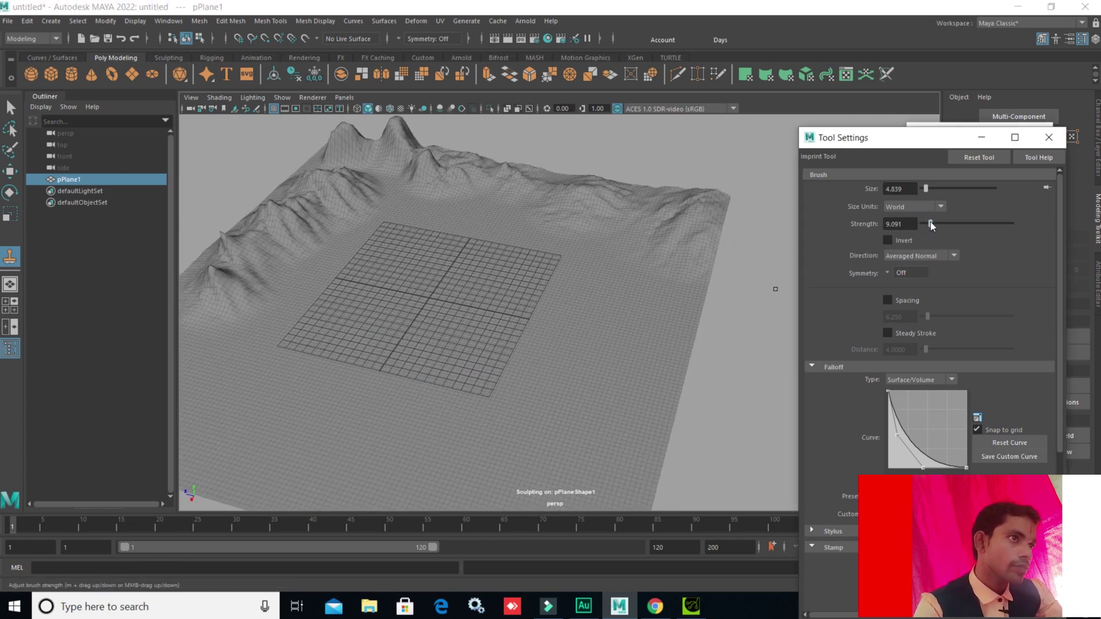
mouse_move(619, 310)
left_mouse_down()
mouse_move(588, 436)
mouse_move(627, 307)
mouse_move(620, 409)
left_mouse_up()
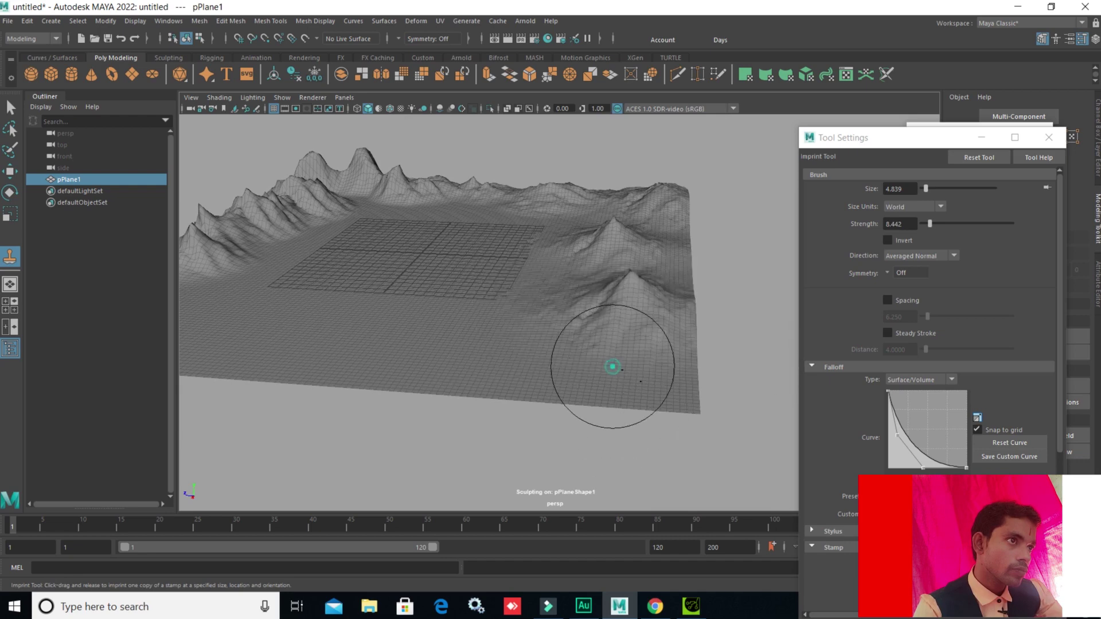
mouse_move(613, 365)
left_mouse_down()
mouse_move(611, 401)
mouse_move(553, 410)
left_mouse_up()
middle_click_drag(553, 411, 687, 384, "alt")
mouse_move(255, 363)
left_mouse_down()
mouse_move(310, 401)
mouse_move(484, 410)
mouse_move(504, 393)
mouse_move(602, 390)
left_mouse_up()
Raise more small peaks along the plane's front edge and right side
left_click_drag(682, 410, 526, 423, "alt")
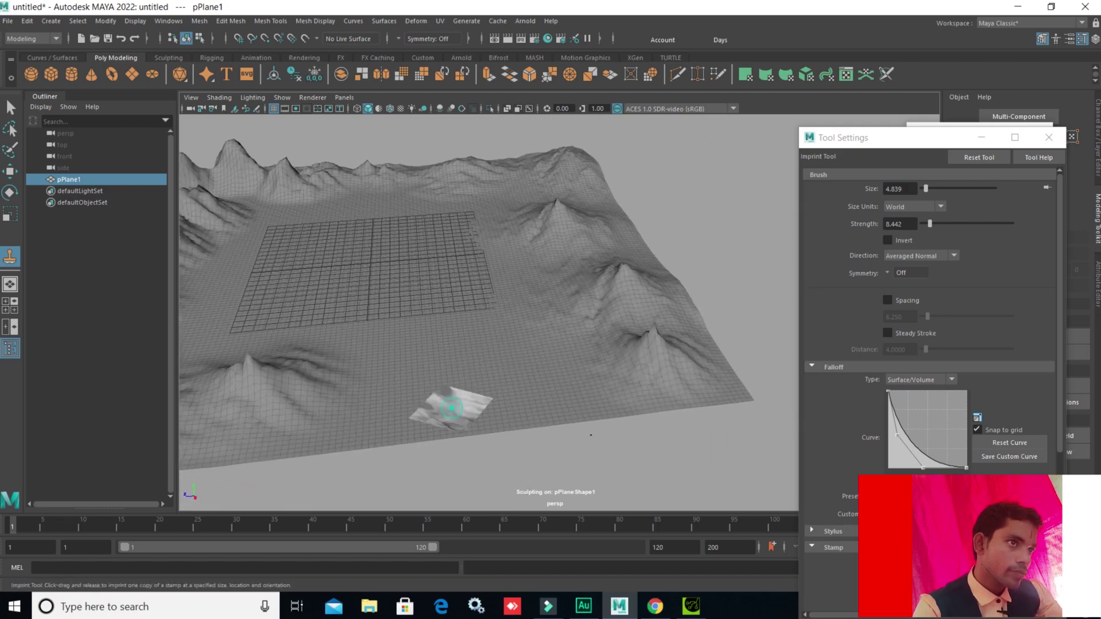
left_click_drag(448, 402, 614, 442)
left_click_drag(513, 444, 567, 423)
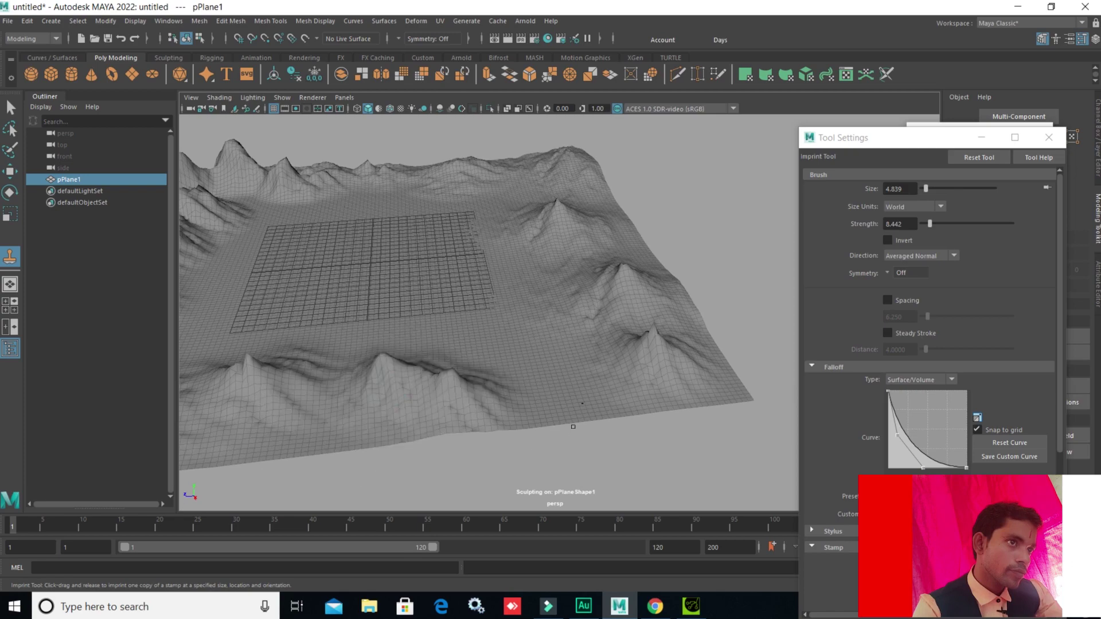
left_click_drag(540, 367, 682, 425)
Orbit and zoom around the terrain to inspect the peaks ringing the flat valley
left_click_drag(530, 421, 589, 400, "alt")
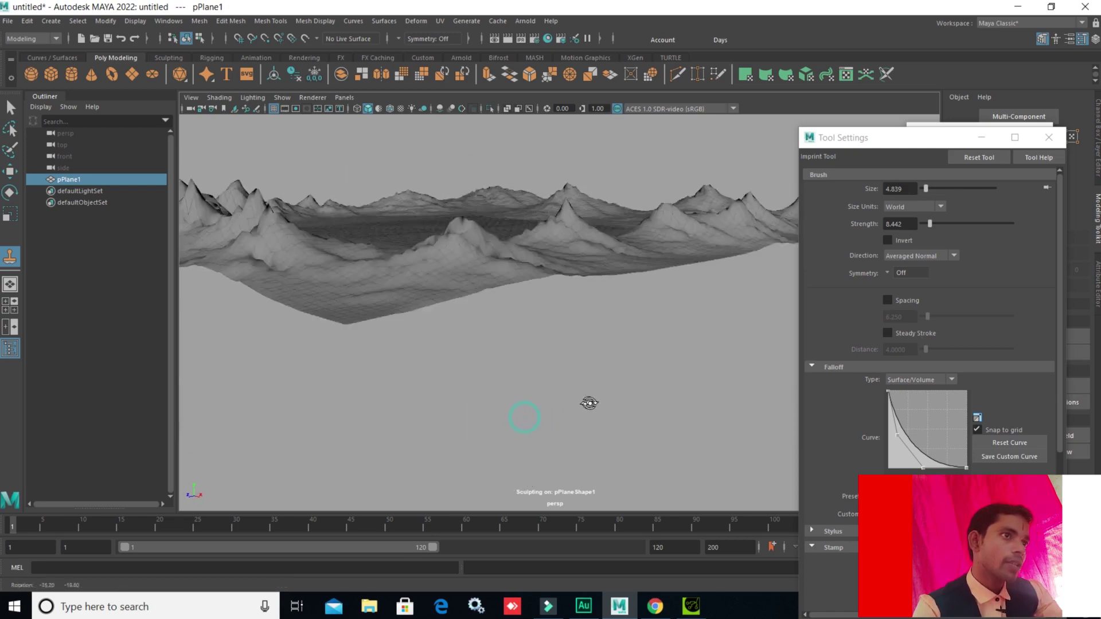
scroll(589, 400, "up", 5)
scroll(521, 401, "up", 3)
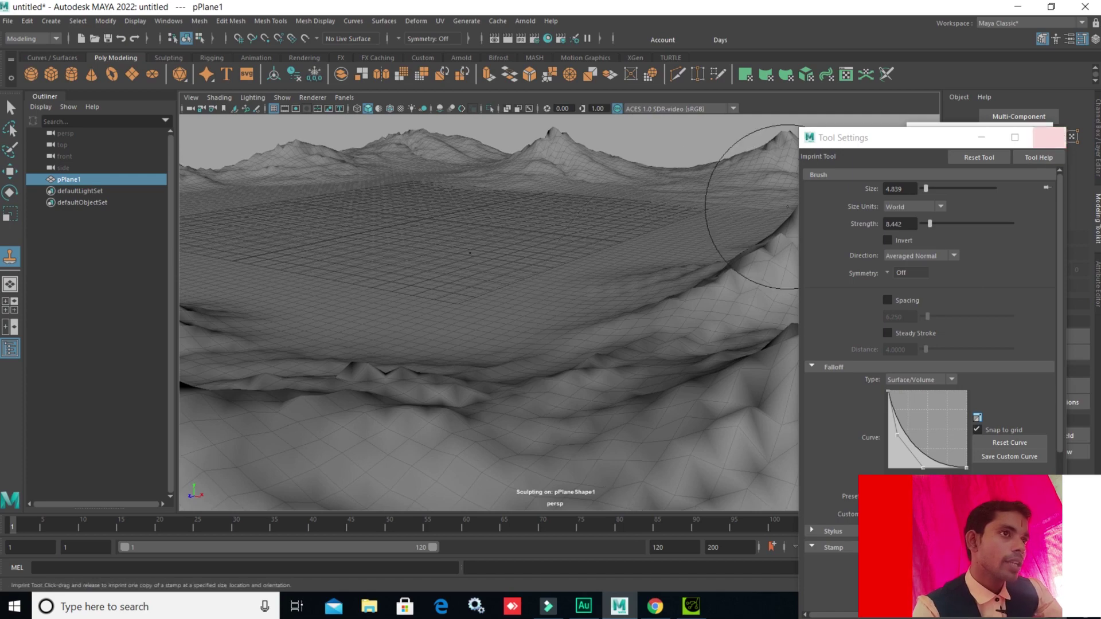
scroll(574, 287, "down", 5)
left_click_drag(491, 258, 467, 320, "alt")
scroll(491, 342, "up", 5)
scroll(491, 342, "down", 3)
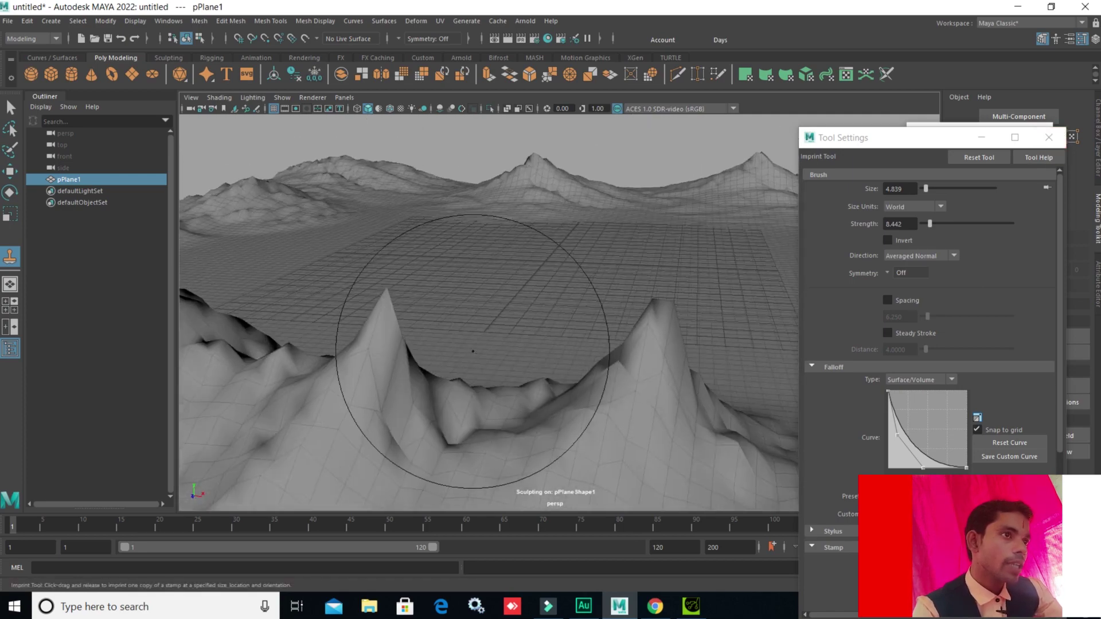
scroll(467, 319, "down", 3)
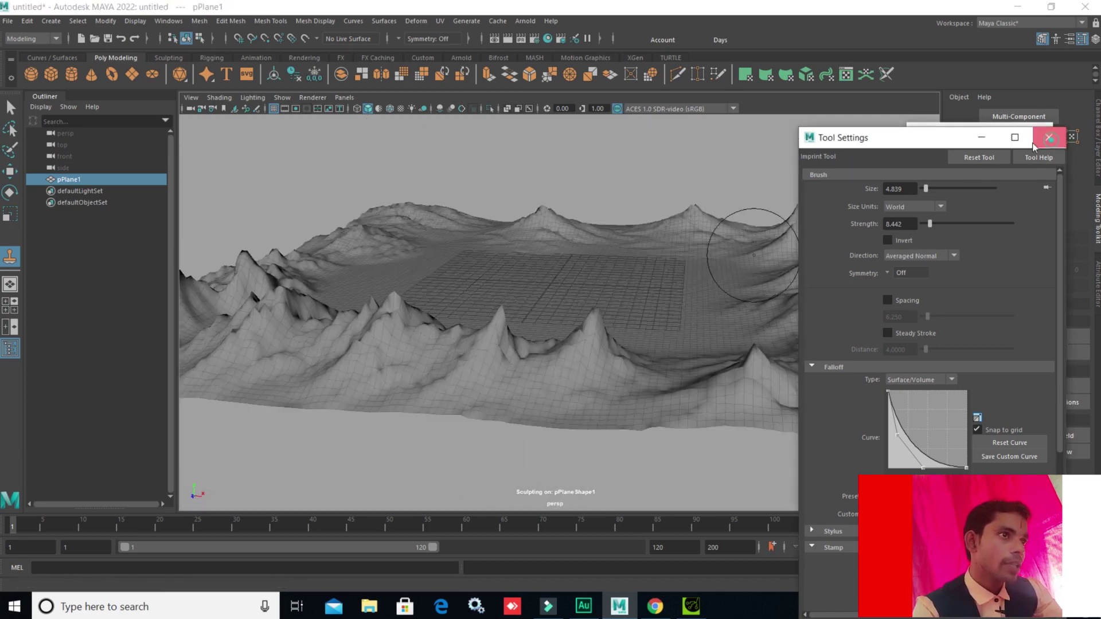
Close Tool Settings and switch the terrain to smooth preview with 3, confirming Yes
left_click(1048, 139)
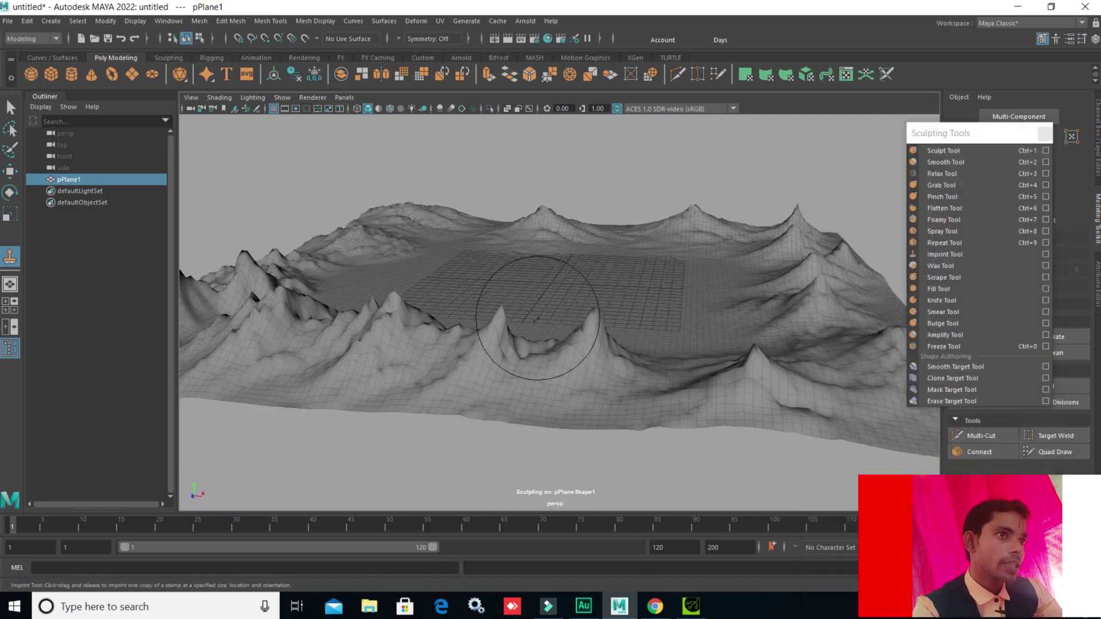
key("w")
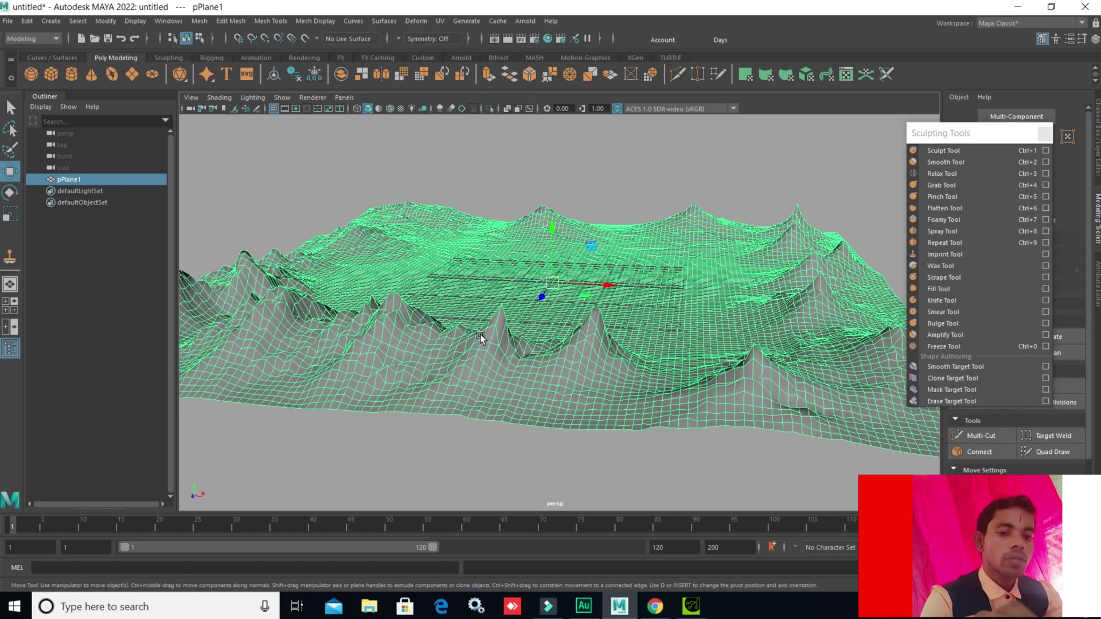
key("3")
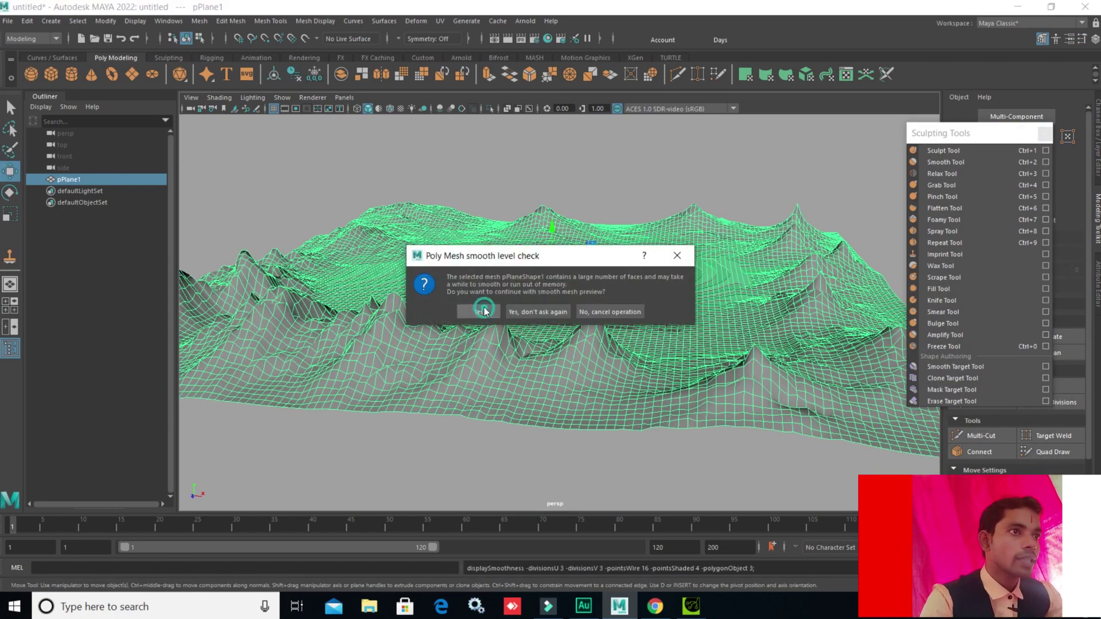
left_click(479, 312)
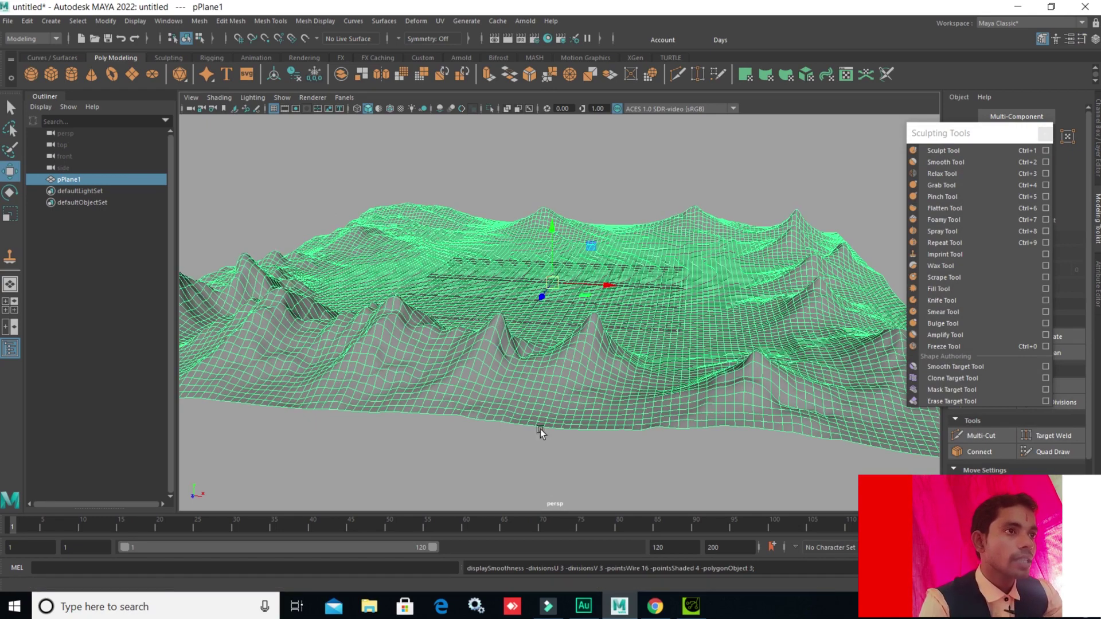
left_click(516, 444)
Orbit around the smoothed terrain, then reselect pPlane1 and bring up its material menu
left_click_drag(541, 430, 562, 429, "alt")
right_click_drag(562, 429, 585, 386, "alt")
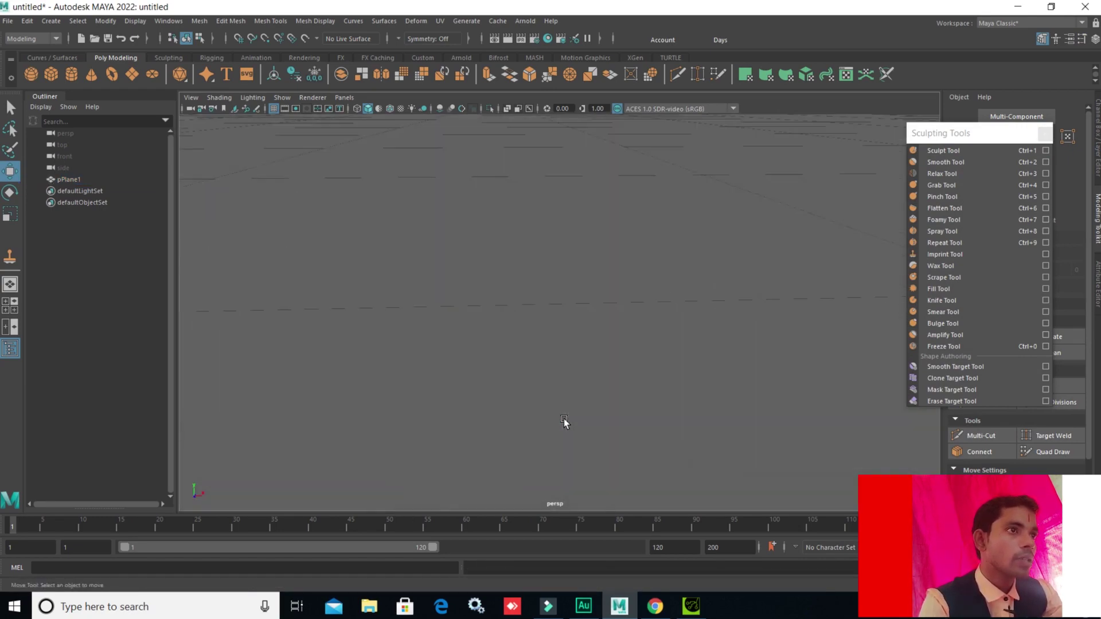
mouse_move(585, 386)
left_mouse_down("alt")
mouse_move(584, 355)
mouse_move(406, 362)
left_mouse_up("alt")
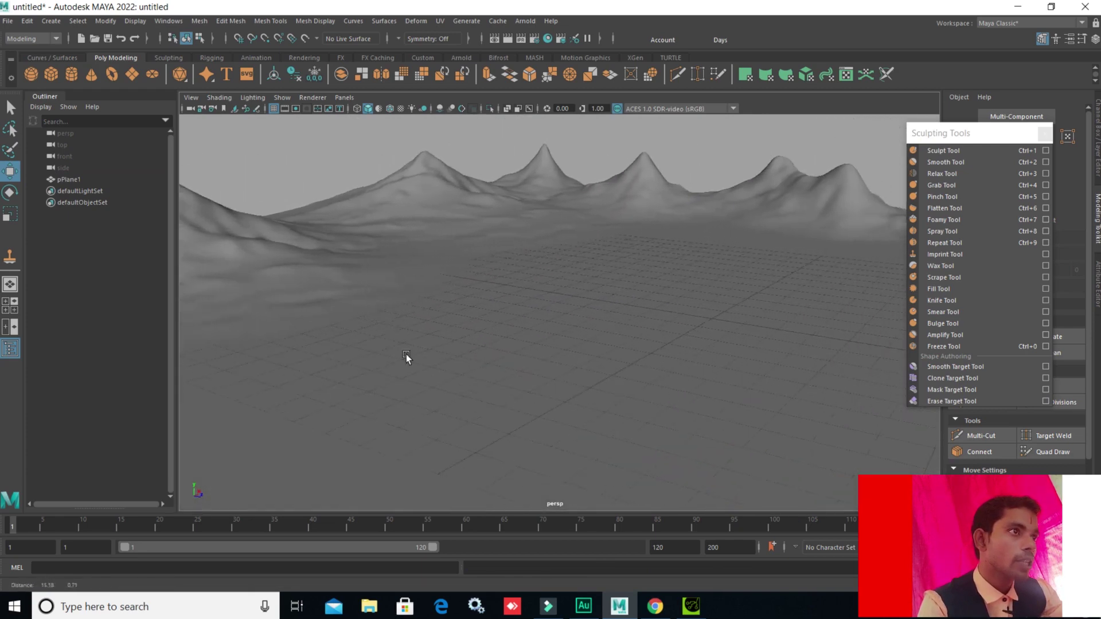
mouse_move(528, 373)
left_mouse_down("alt")
mouse_move(563, 389)
mouse_move(582, 377)
mouse_move(553, 431)
left_mouse_up("alt")
left_click(554, 432)
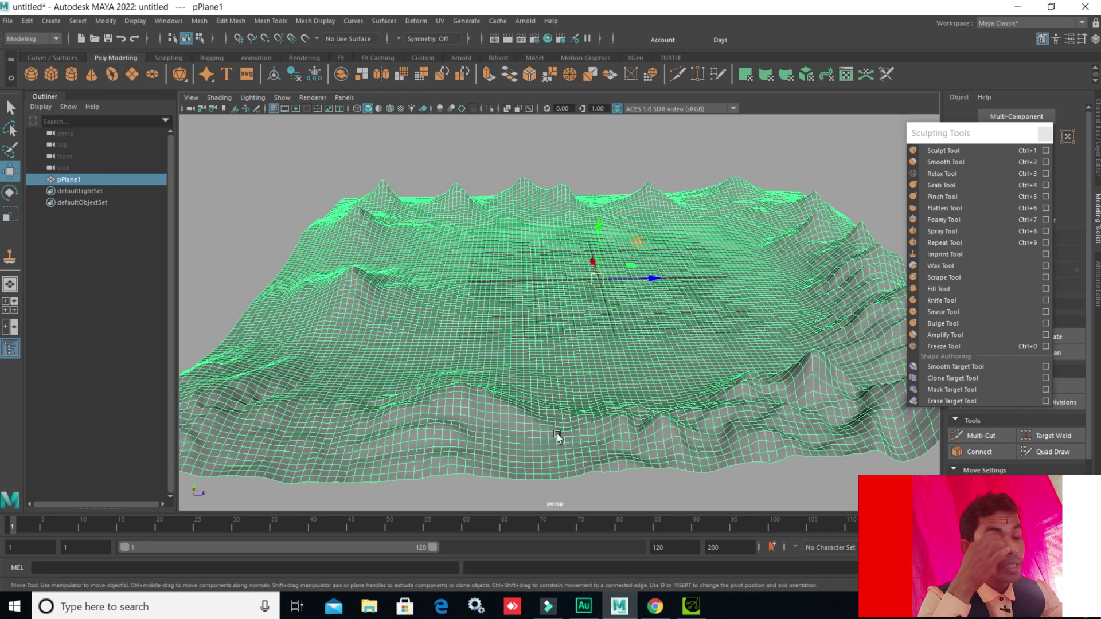
mouse_move(571, 401)
left_mouse_down("alt")
mouse_move(576, 413)
mouse_move(580, 396)
mouse_move(551, 410)
mouse_move(555, 316)
left_mouse_up("alt")
right_click_drag(555, 315, 568, 586)
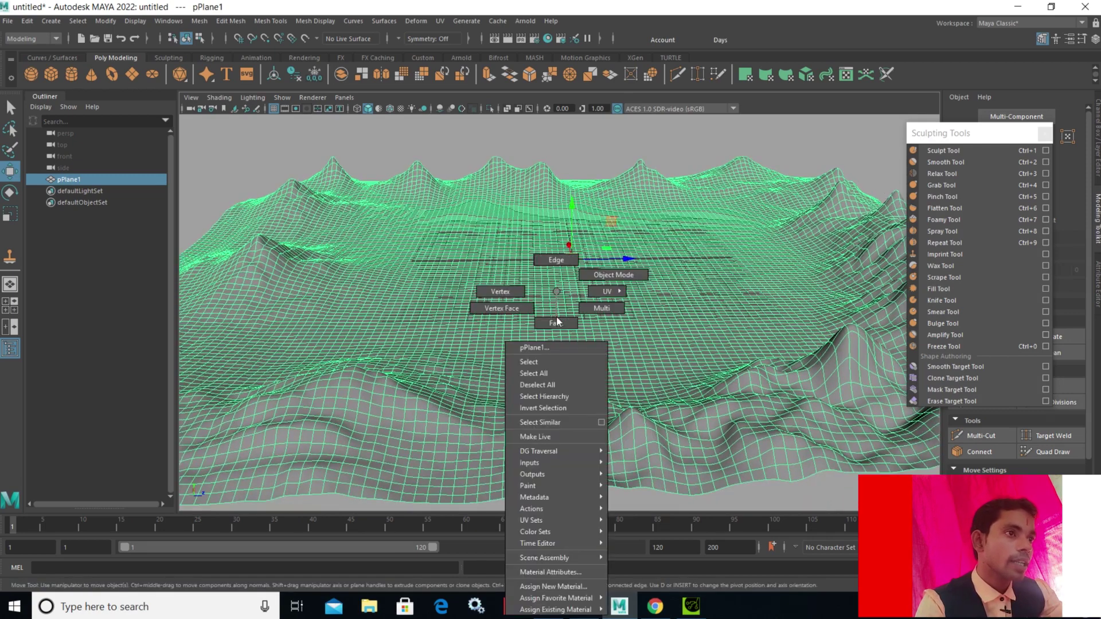
Assign a new Phong E material to the terrain and show its attributes
left_click(567, 585)
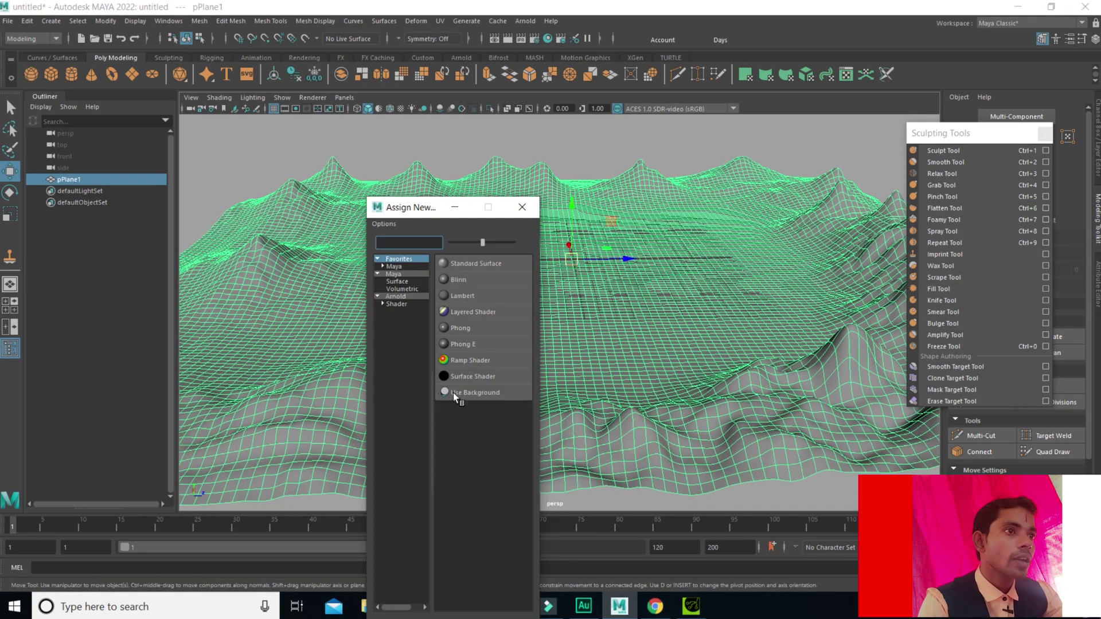
left_click(469, 345)
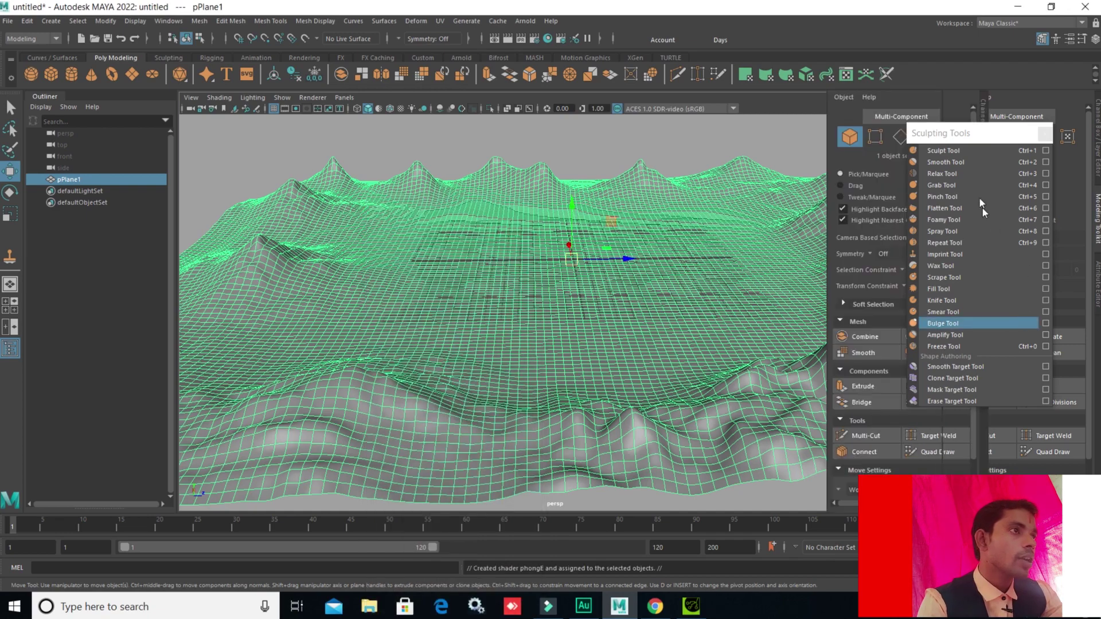
left_click_drag(990, 133, 995, 365)
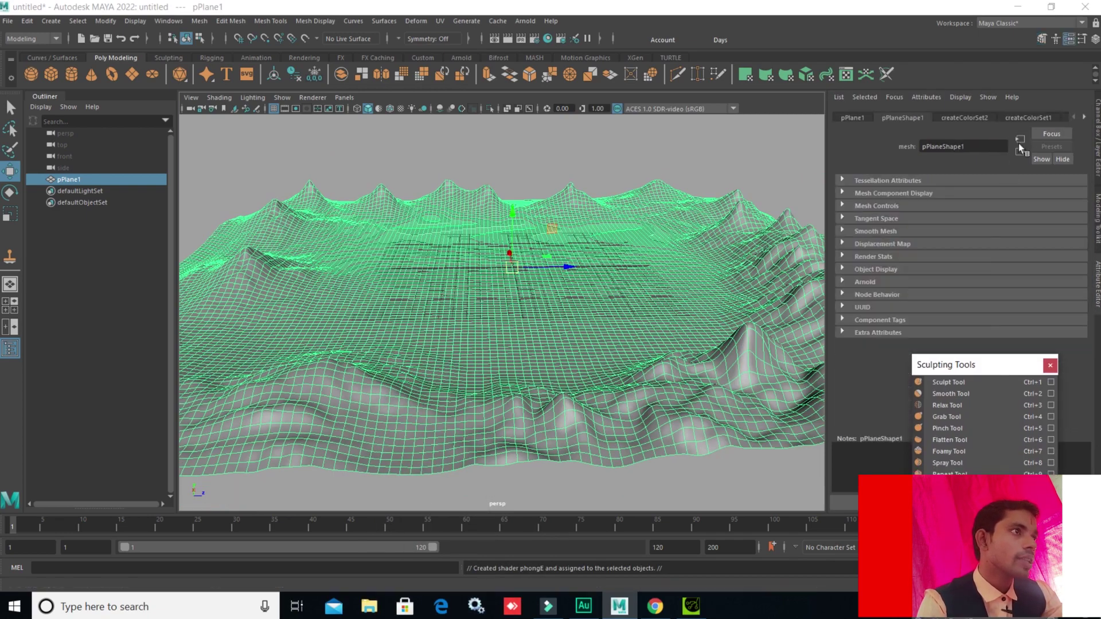
left_click(1085, 118)
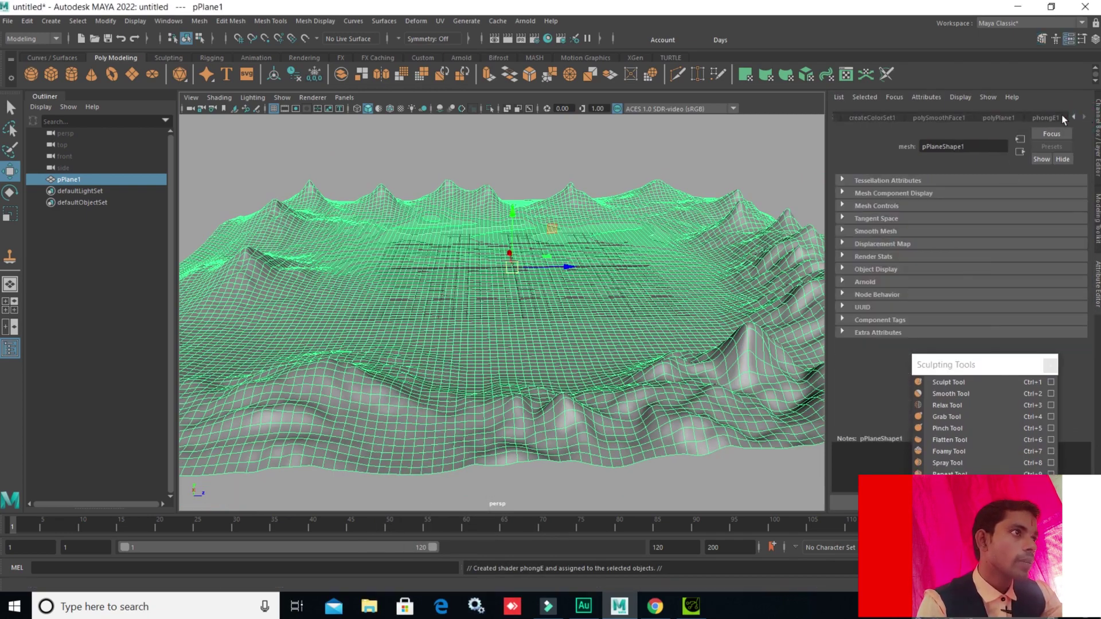
left_click(1061, 117)
Connect a File texture to the Phong E Color and browse to E:\final ok\scene
left_click(1067, 247)
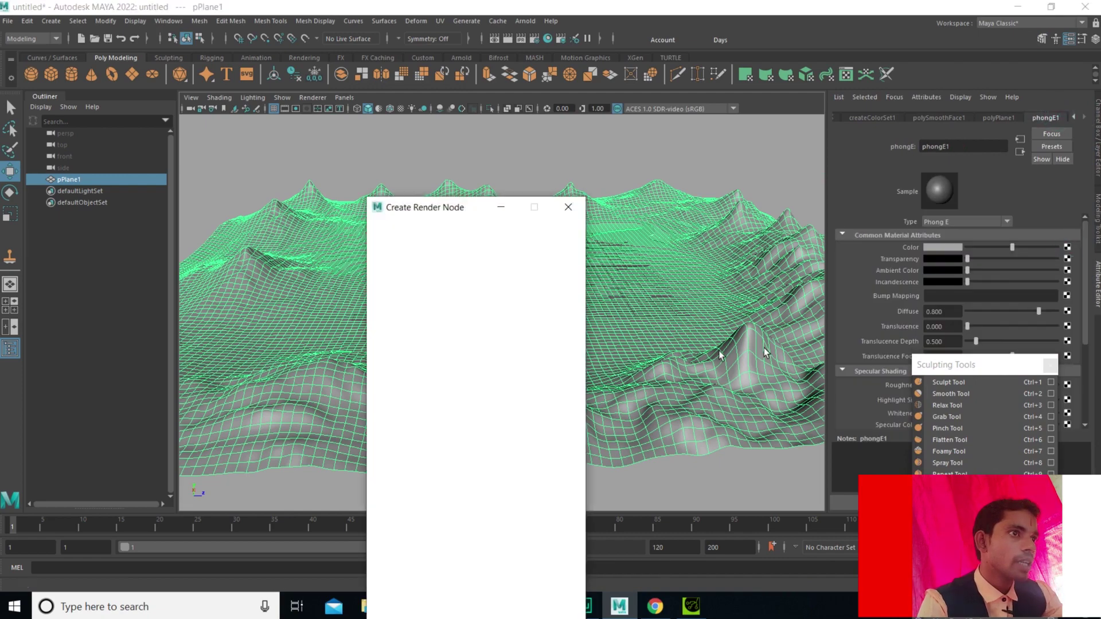
left_click(466, 313)
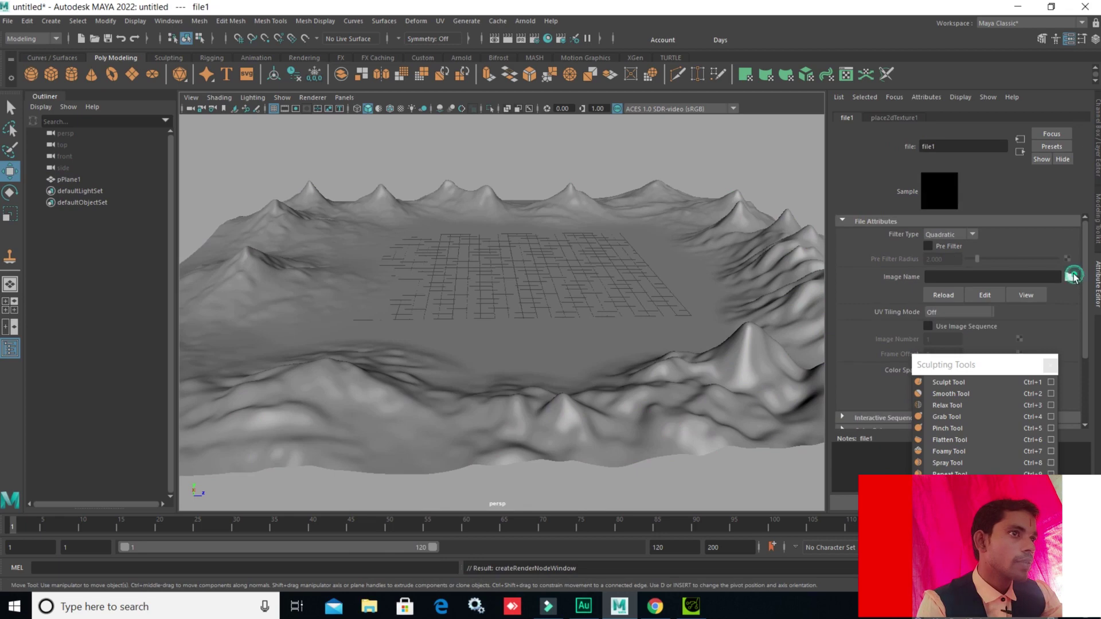
left_click(1069, 277)
left_click(160, 177)
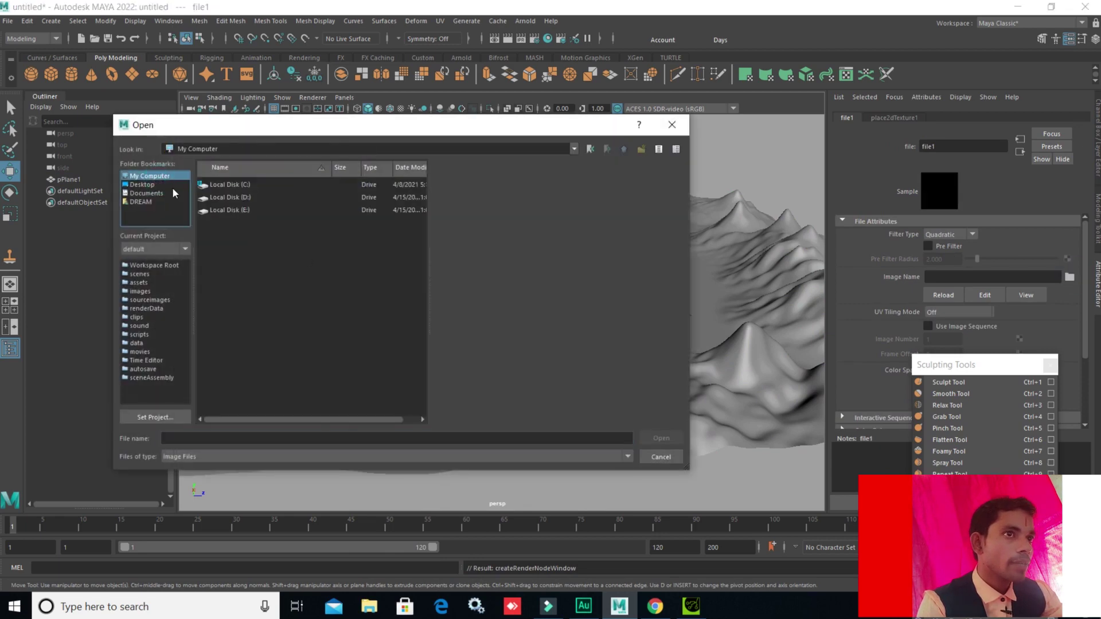
double_click(252, 210)
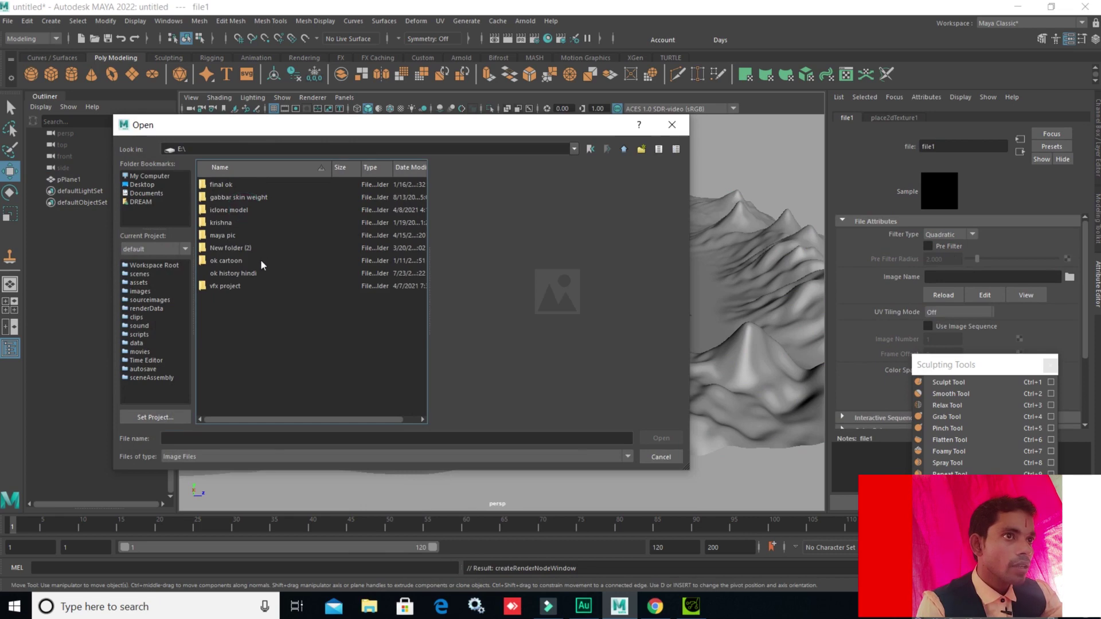
double_click(221, 185)
double_click(230, 197)
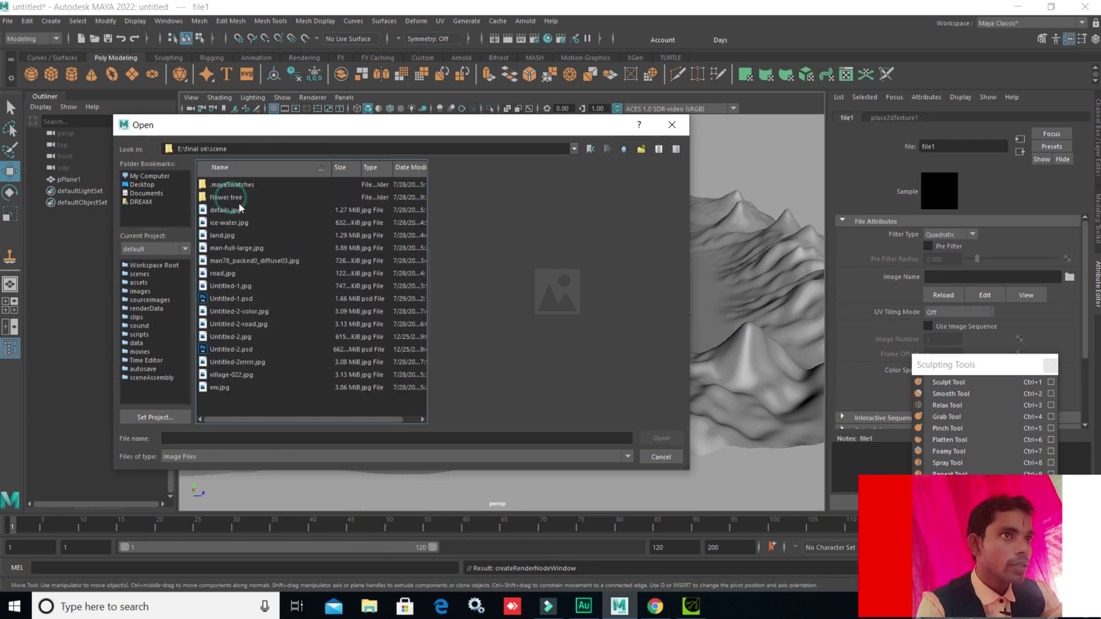
Preview the scene images and load Untitled-2.jpg as the colour texture
left_click(235, 210)
left_click(241, 235)
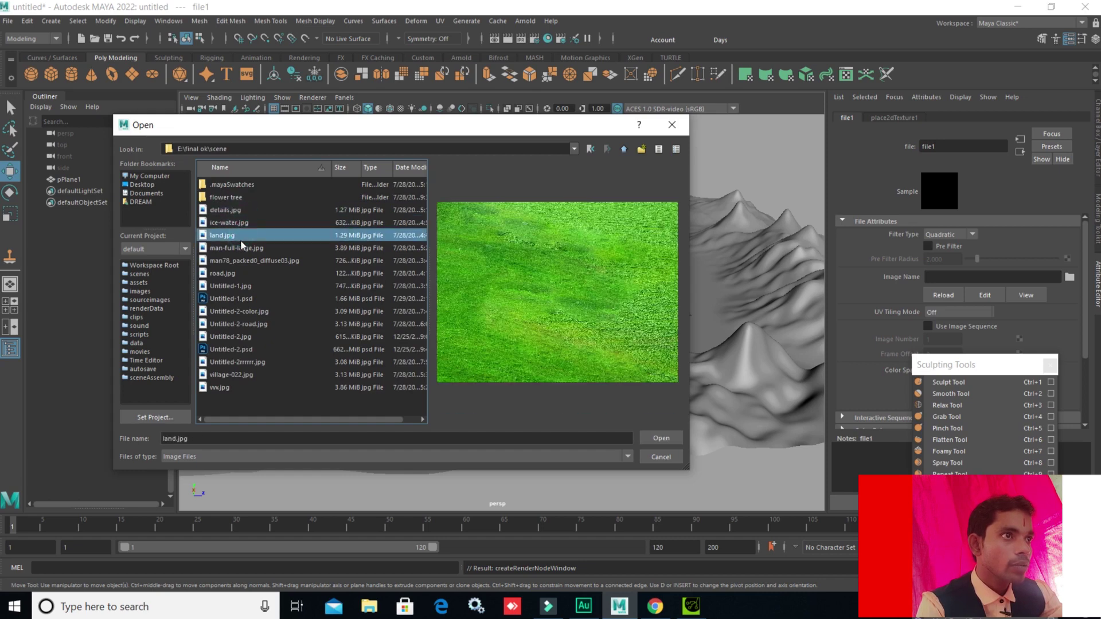
left_click(244, 250)
left_click(243, 261)
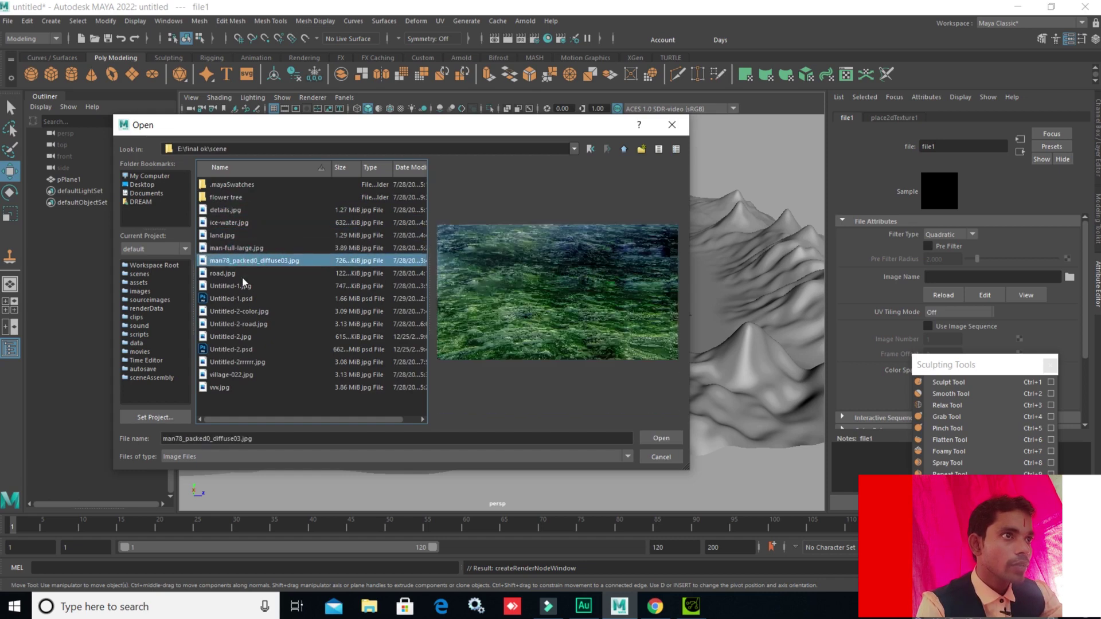
left_click(243, 287)
left_click(245, 311)
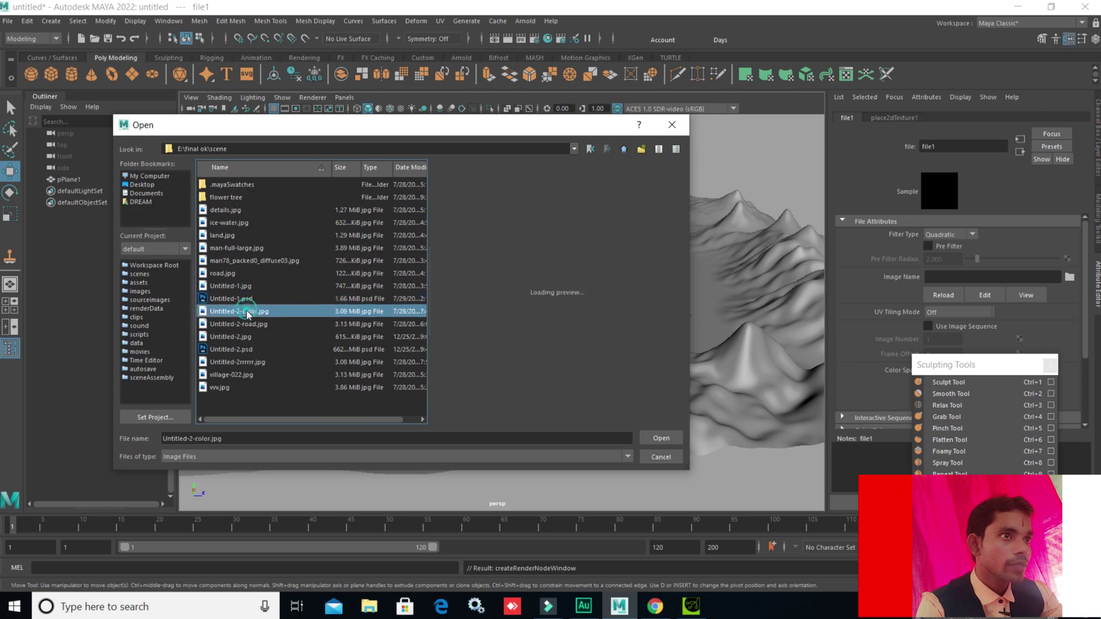
left_click(250, 324)
left_click(247, 349)
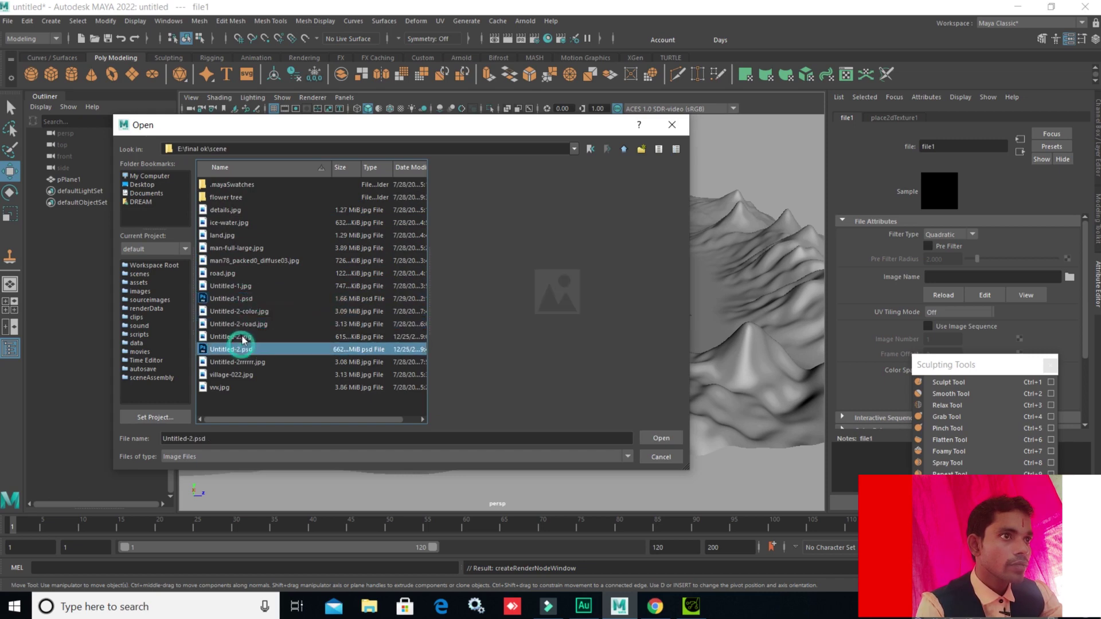
left_click(659, 439)
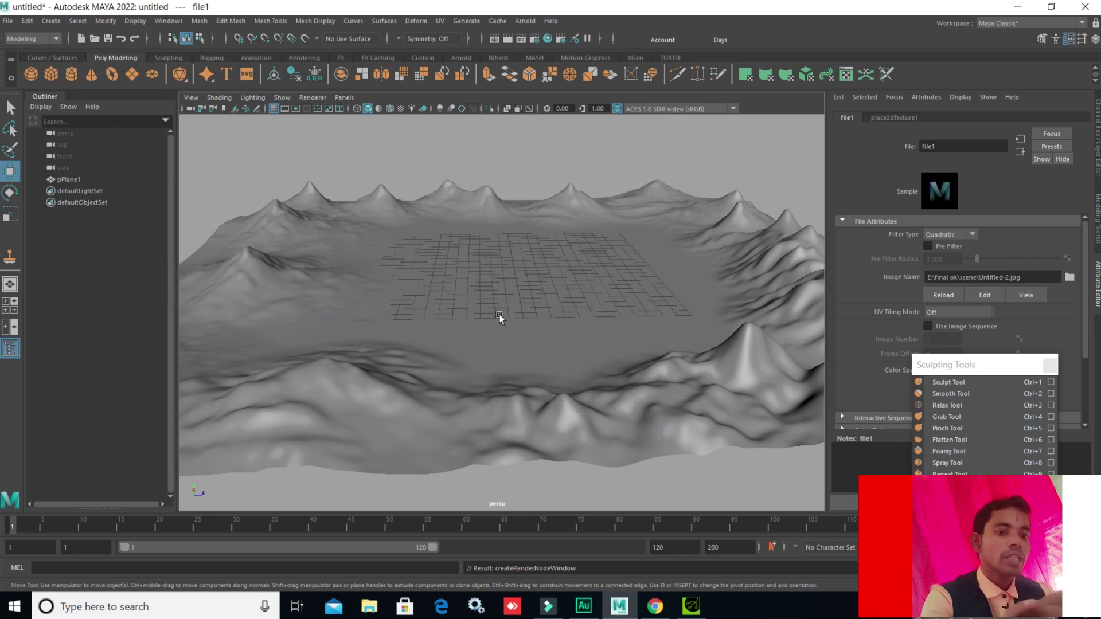
Turn on textured display, orbit around the green-and-brown mountain range, and reselect pPlane1
key("6")
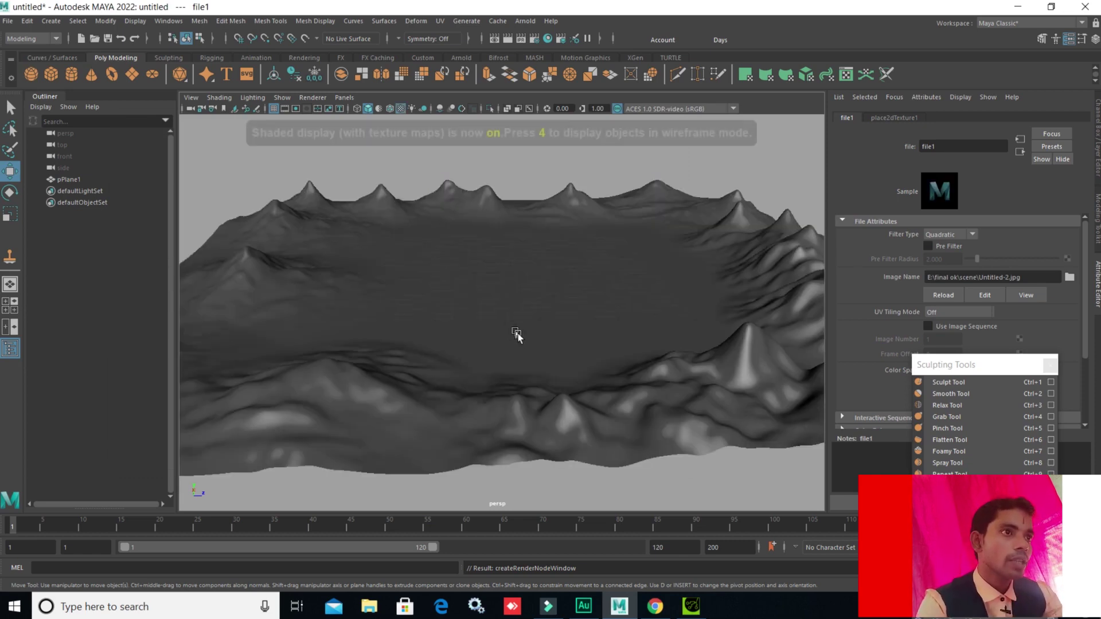
mouse_move(589, 381)
left_mouse_down("alt")
mouse_move(540, 369)
mouse_move(569, 330)
left_mouse_up("alt")
scroll(538, 366, "up", 5)
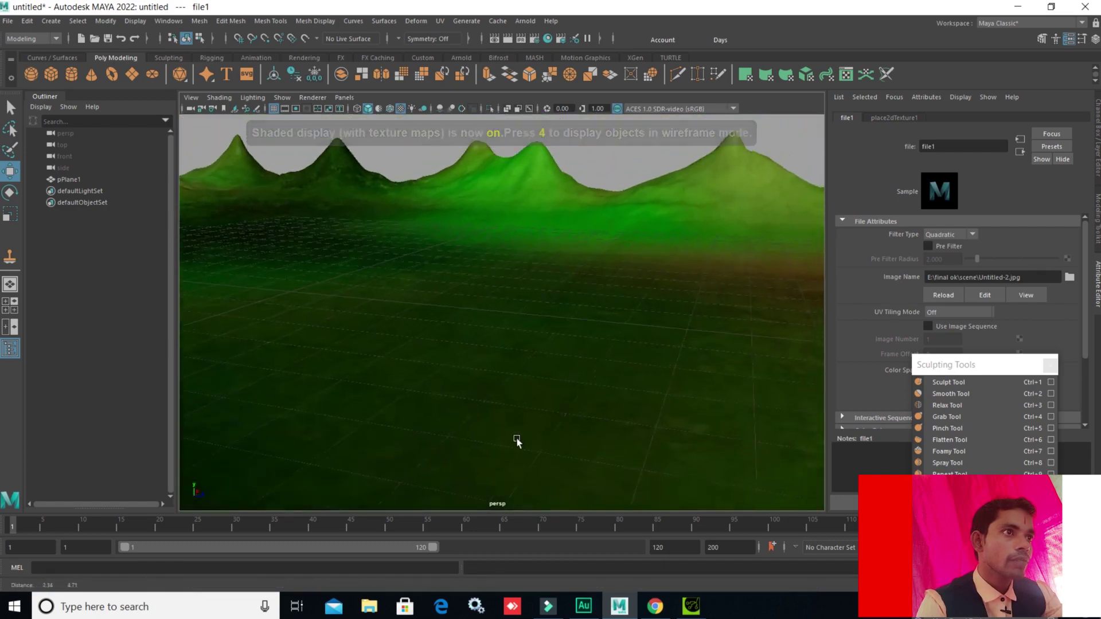
right_click_drag(517, 438, 407, 469, "alt")
mouse_move(408, 469)
left_mouse_down("alt")
mouse_move(588, 445)
mouse_move(634, 364)
mouse_move(413, 428)
left_mouse_up("alt")
mouse_move(412, 428)
right_mouse_down("alt")
mouse_move(646, 337)
mouse_move(421, 376)
mouse_move(493, 337)
right_mouse_up("alt")
mouse_move(494, 337)
left_mouse_down("alt")
mouse_move(474, 381)
mouse_move(521, 385)
mouse_move(538, 373)
mouse_move(459, 382)
mouse_move(467, 361)
left_mouse_up("alt")
right_click_drag(466, 361, 476, 356, "alt")
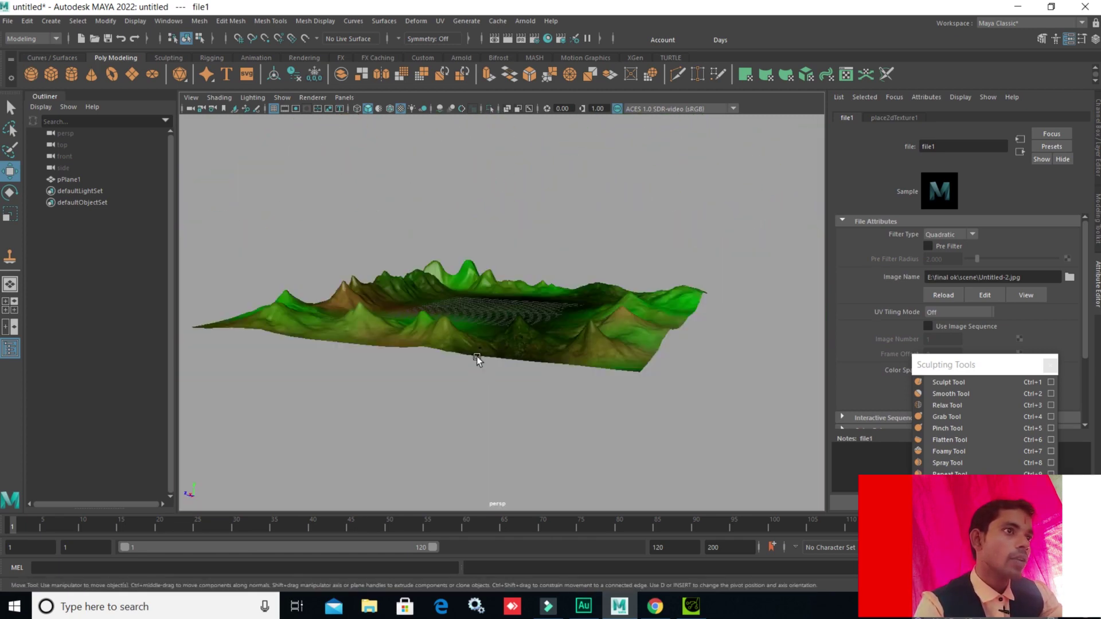
mouse_move(476, 356)
left_mouse_down("alt")
mouse_move(494, 399)
mouse_move(560, 320)
left_mouse_up("alt")
left_click(561, 320)
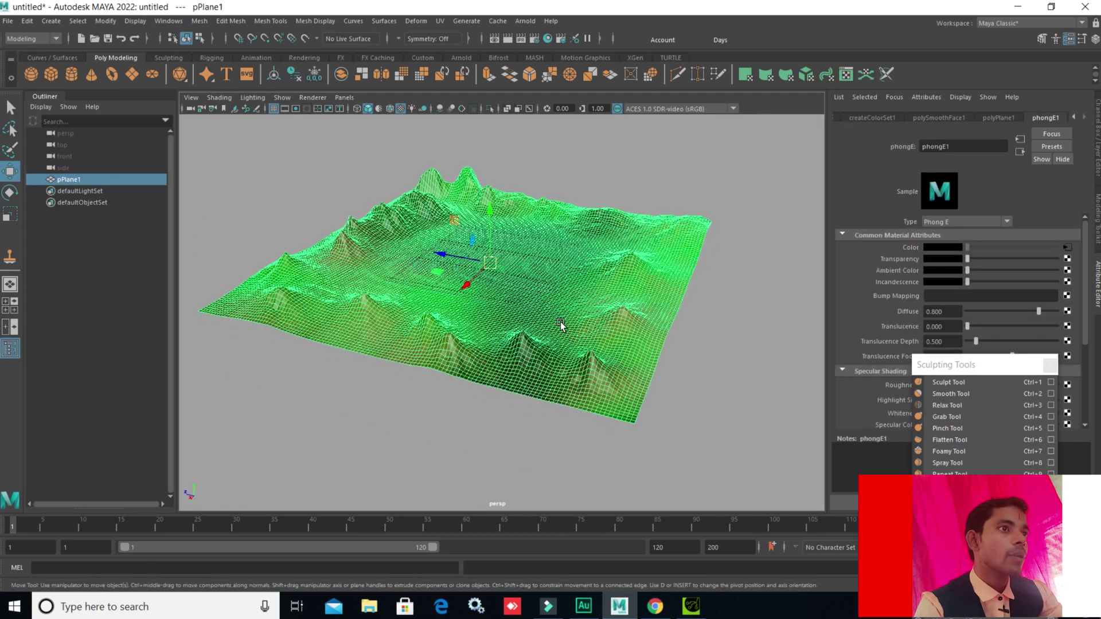
Export All to the Desktop as mountain in OBJexport format
left_click(8, 22)
mouse_move(40, 199)
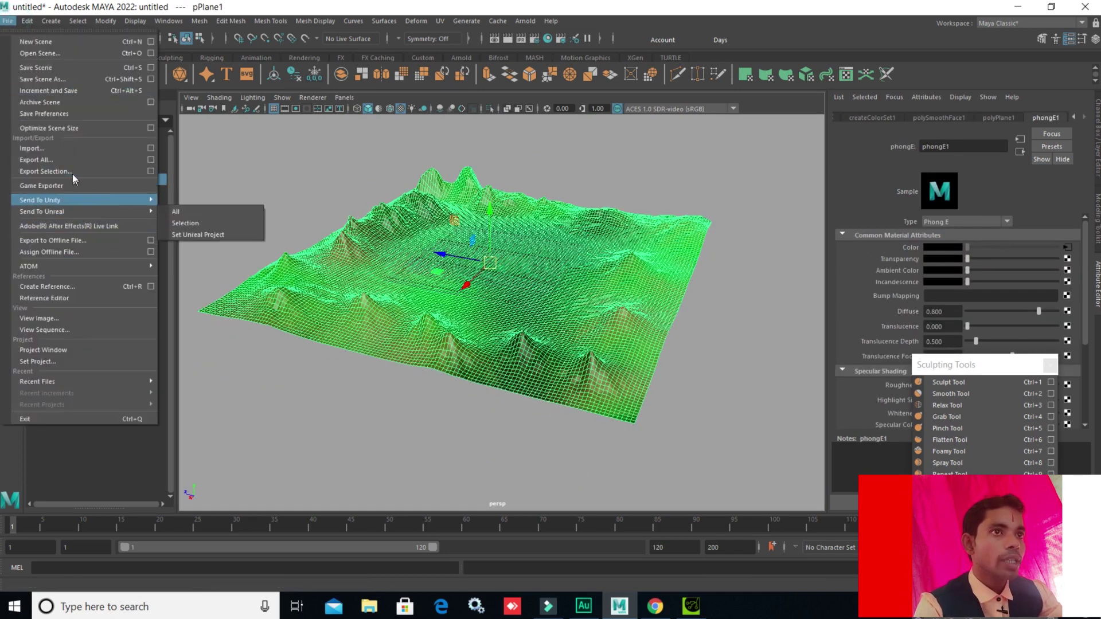
left_click(55, 160)
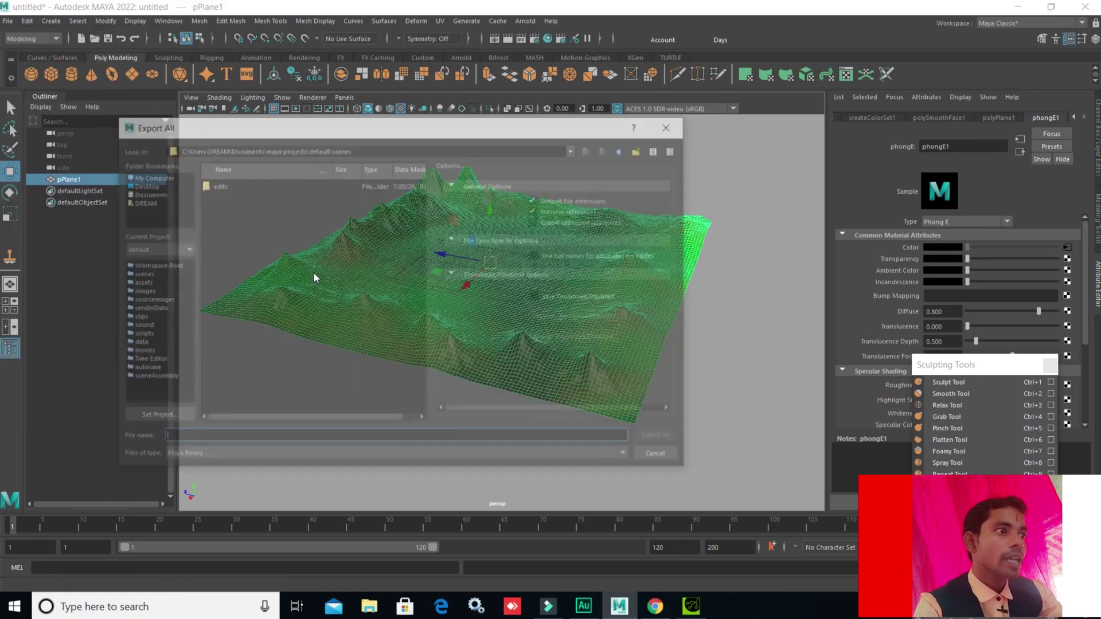
left_click(138, 184)
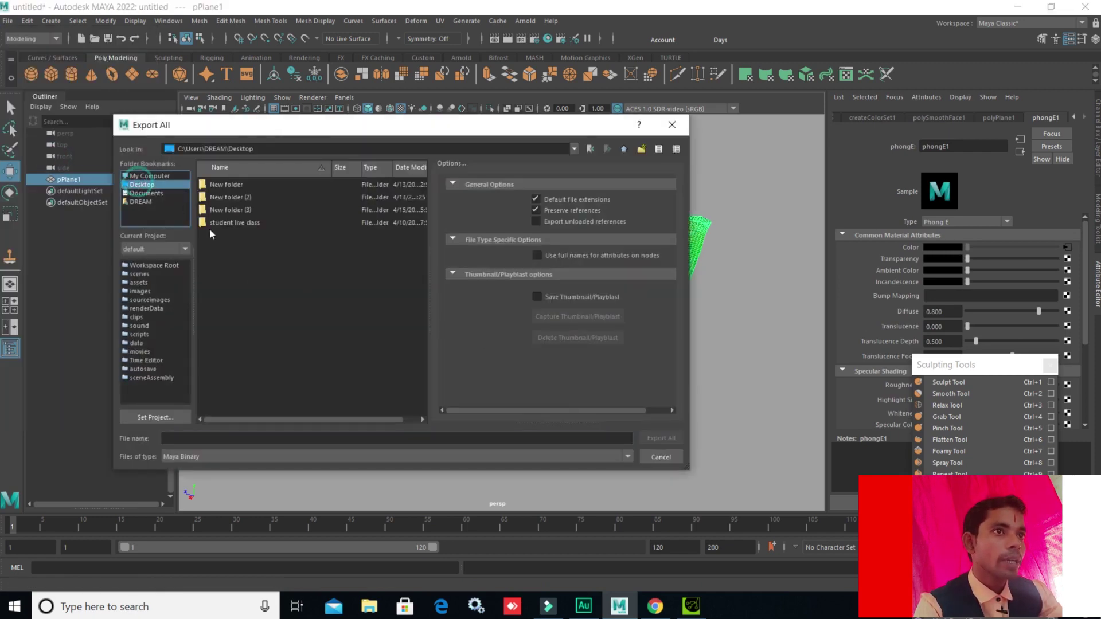
left_click(199, 436)
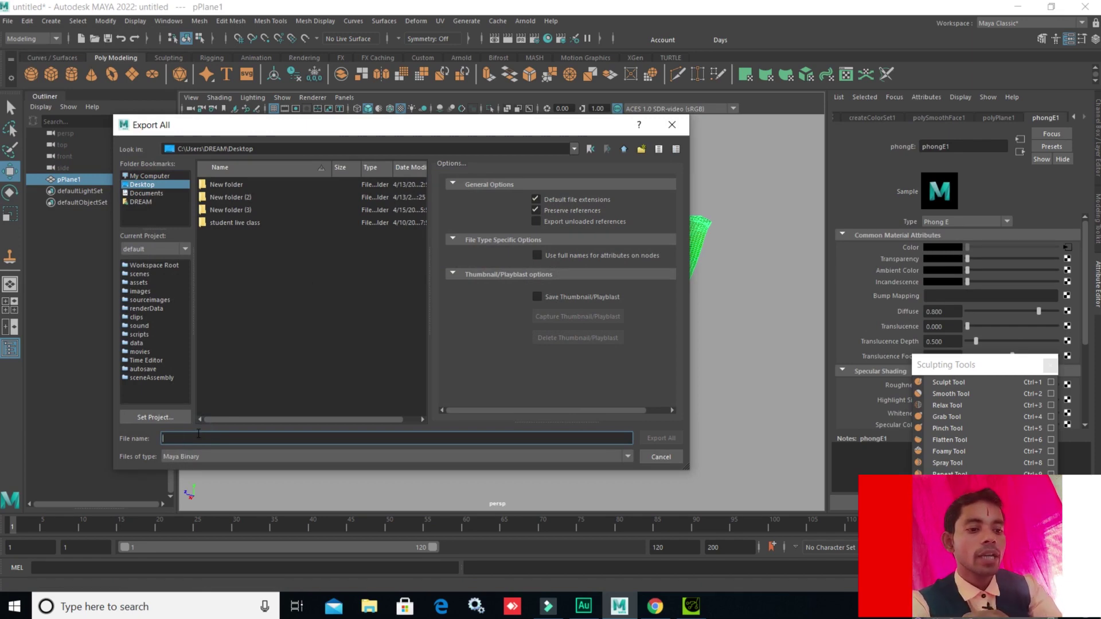
type("mountai")
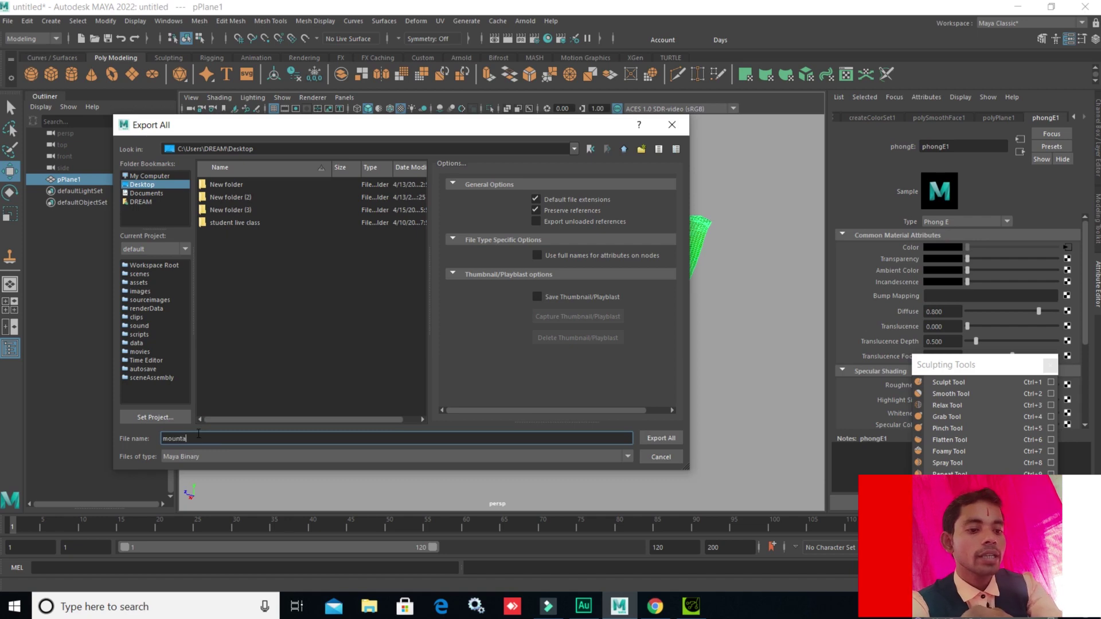
type("n")
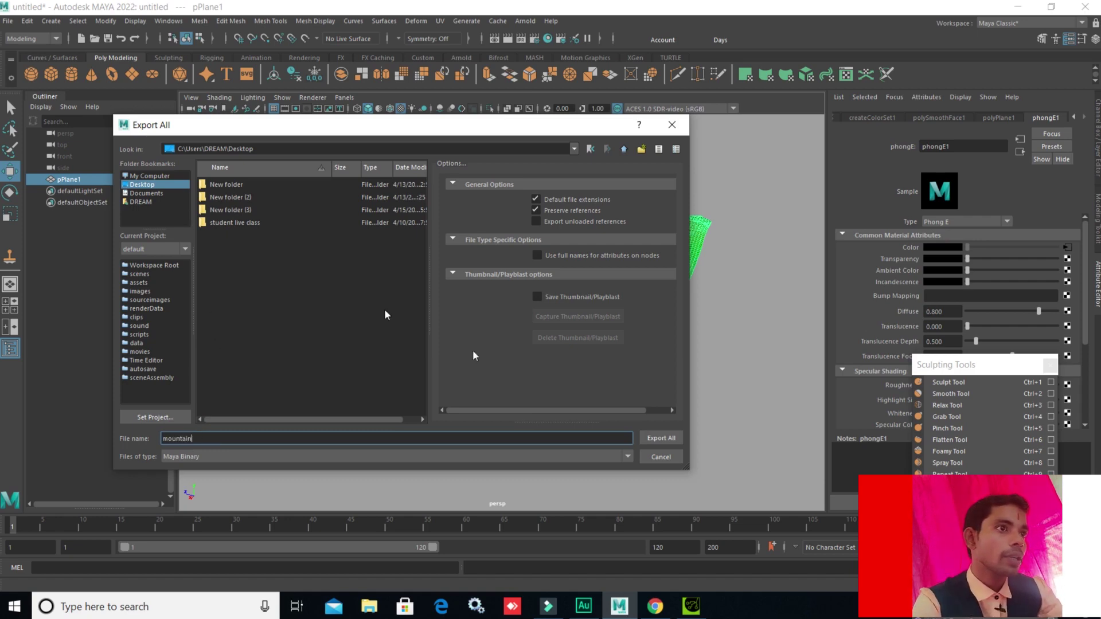
left_click(194, 456)
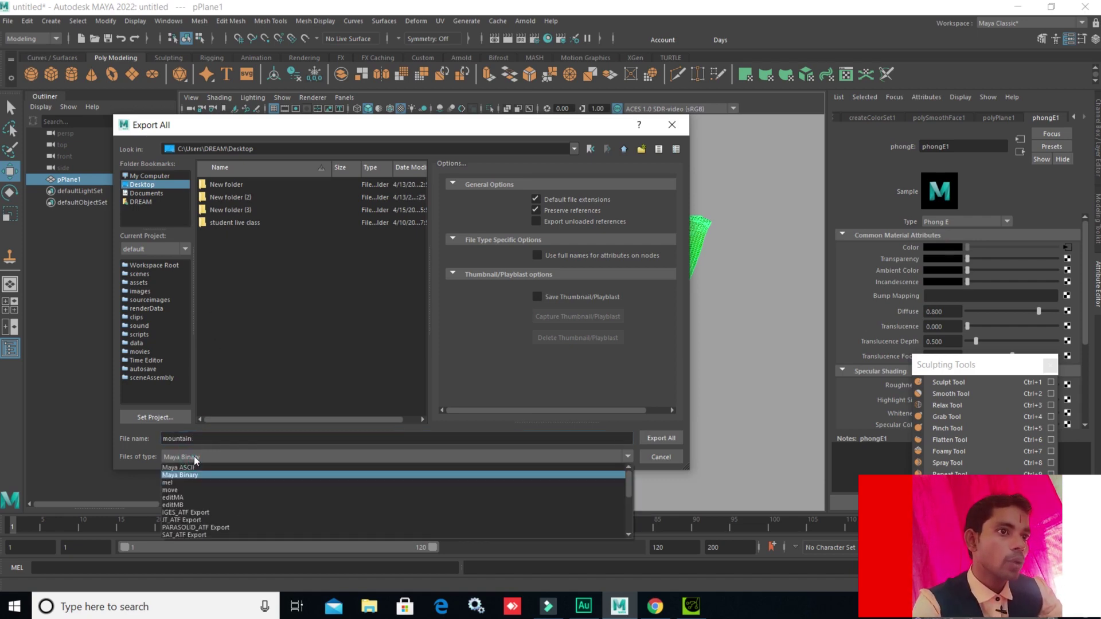
scroll(204, 526, "down", 2)
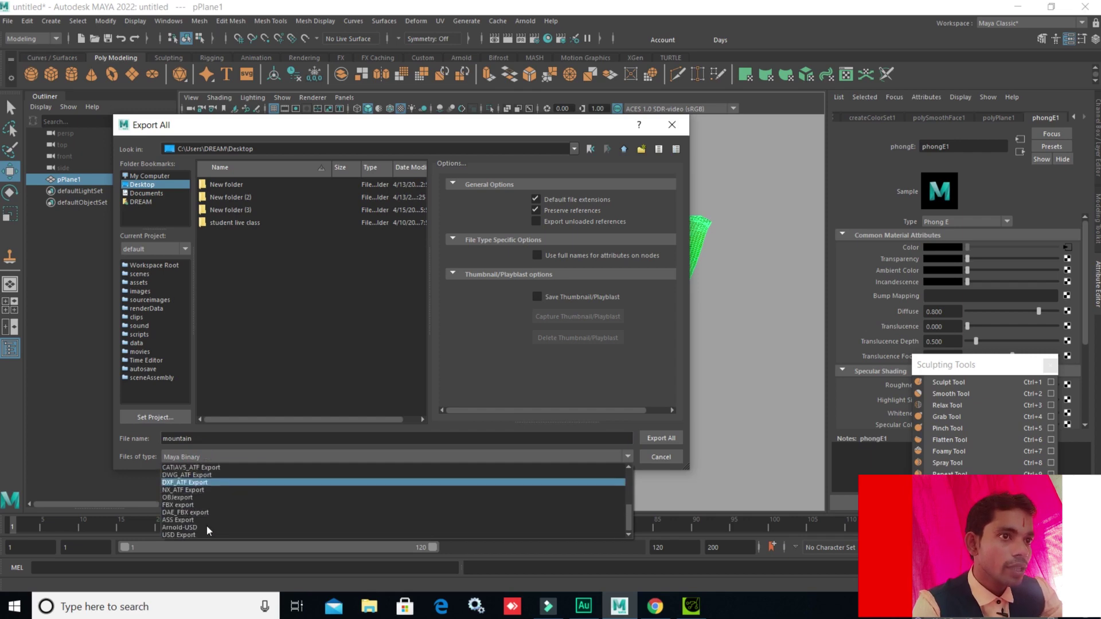
left_click(191, 496)
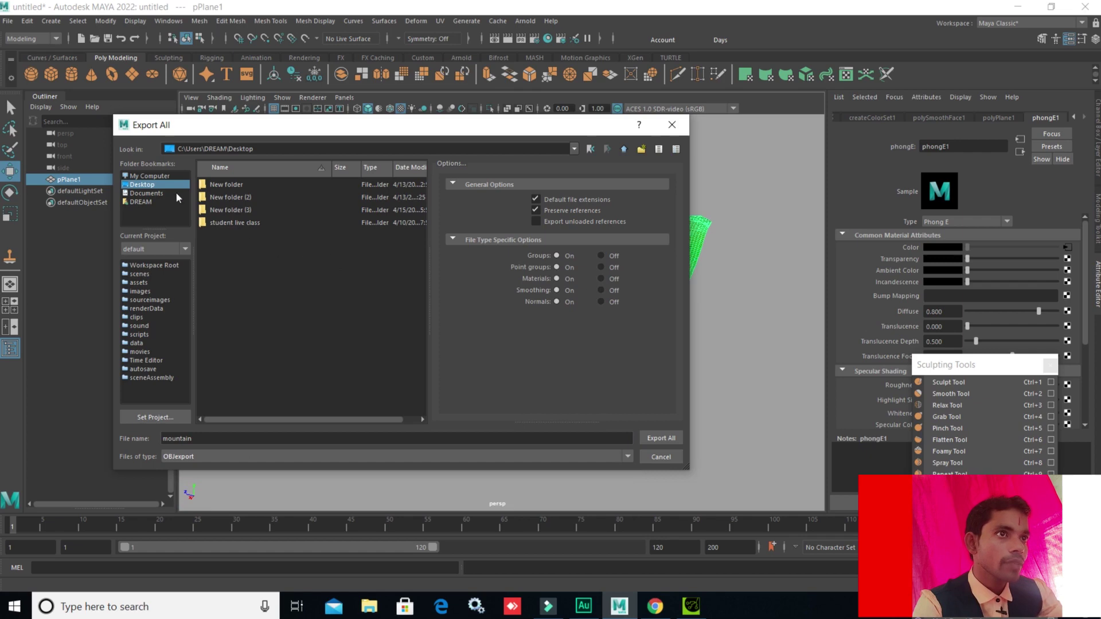
left_click(204, 441)
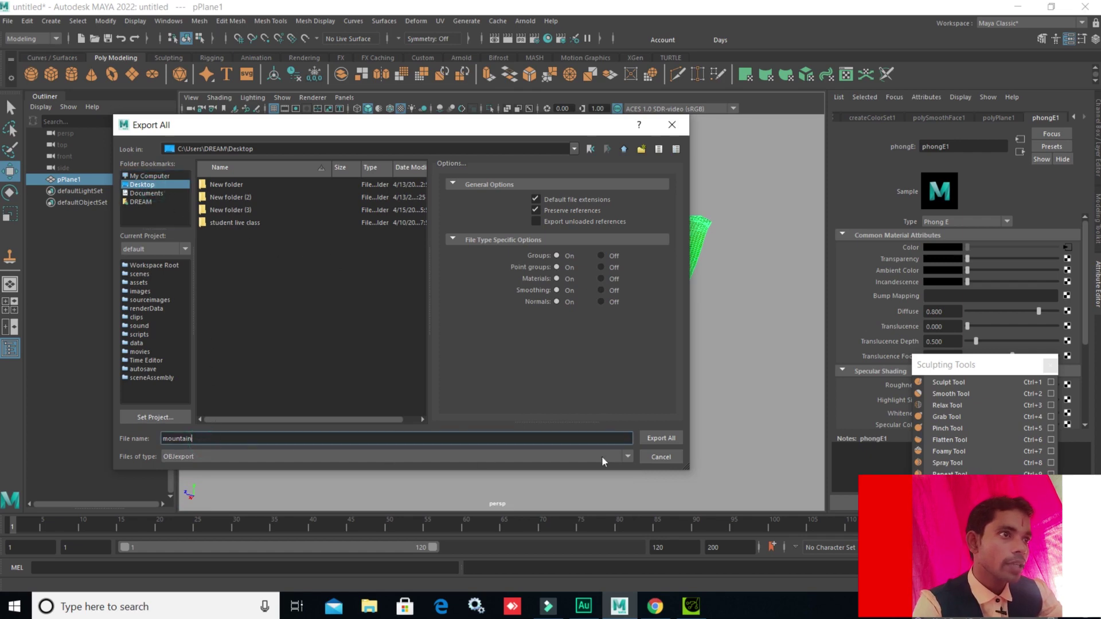
left_click(661, 439)
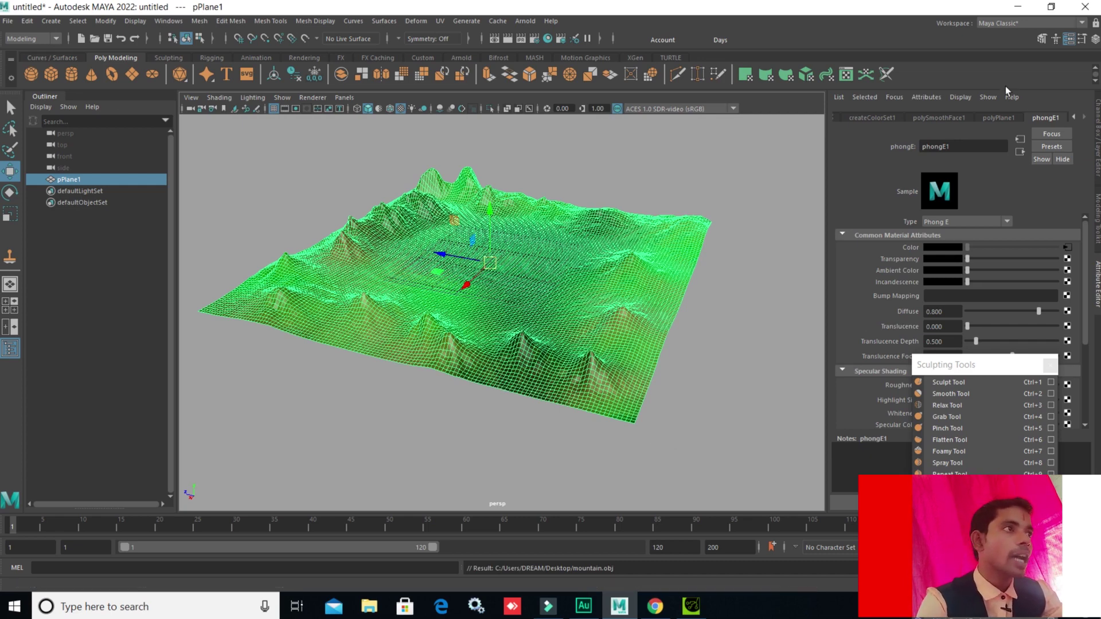
Minimize Maya, check the network status, and launch iClone 3DXchange 6 from its desktop shortcut
left_click(1018, 8)
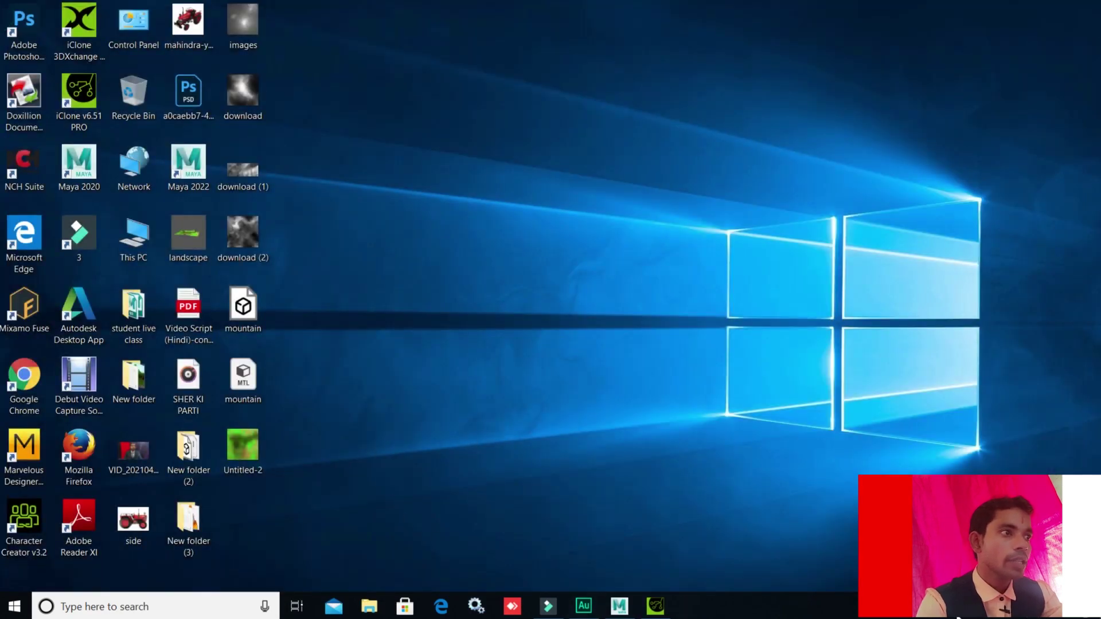
left_click(1026, 607)
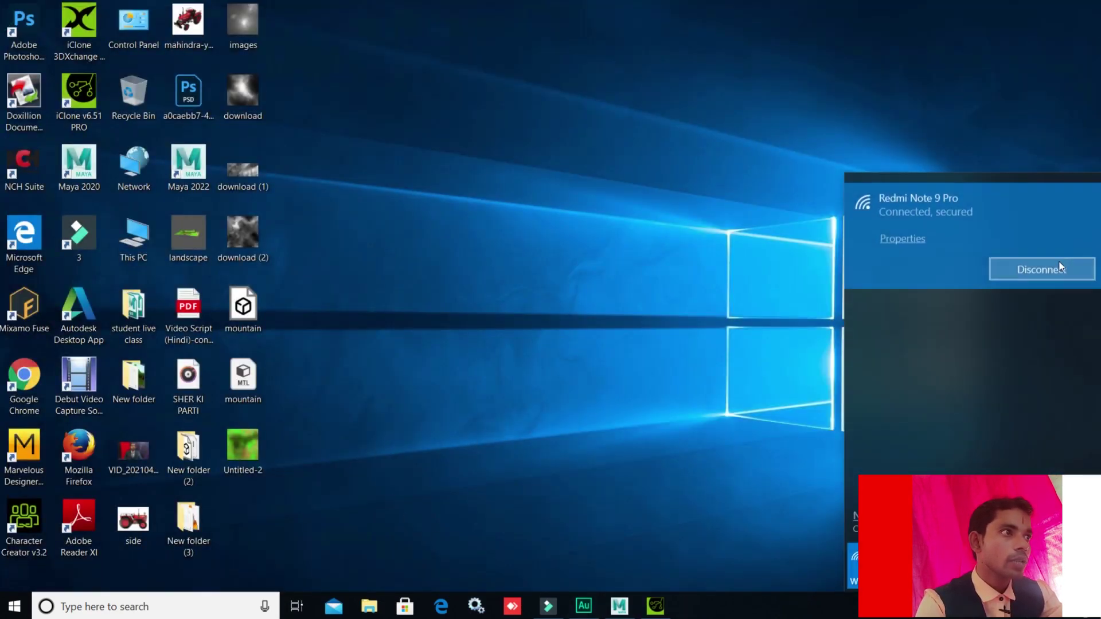
left_click(586, 276)
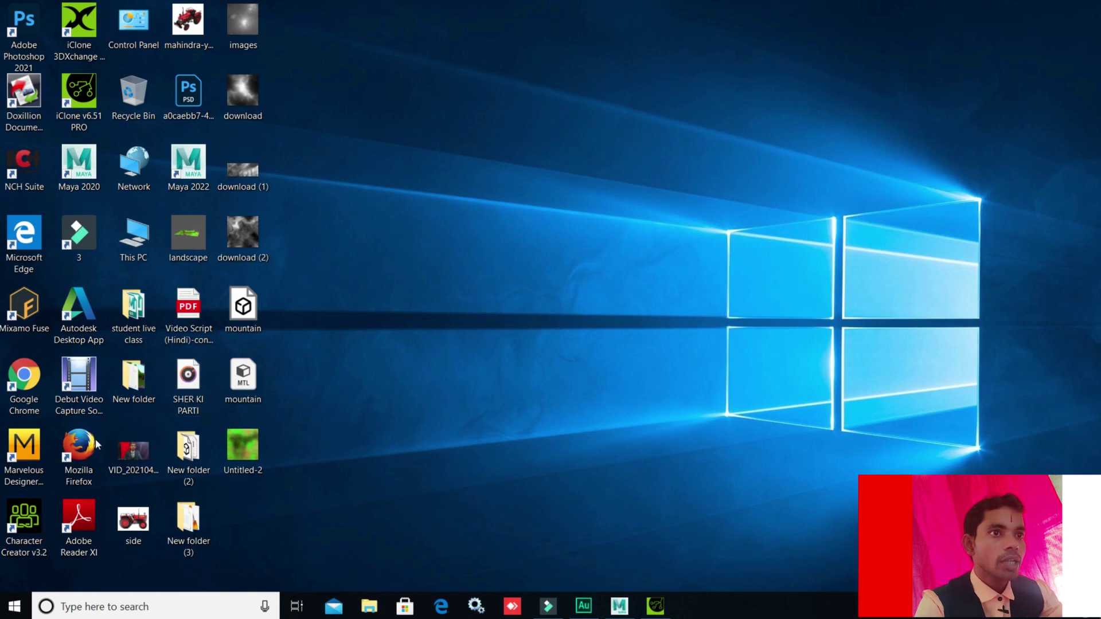
double_click(89, 30)
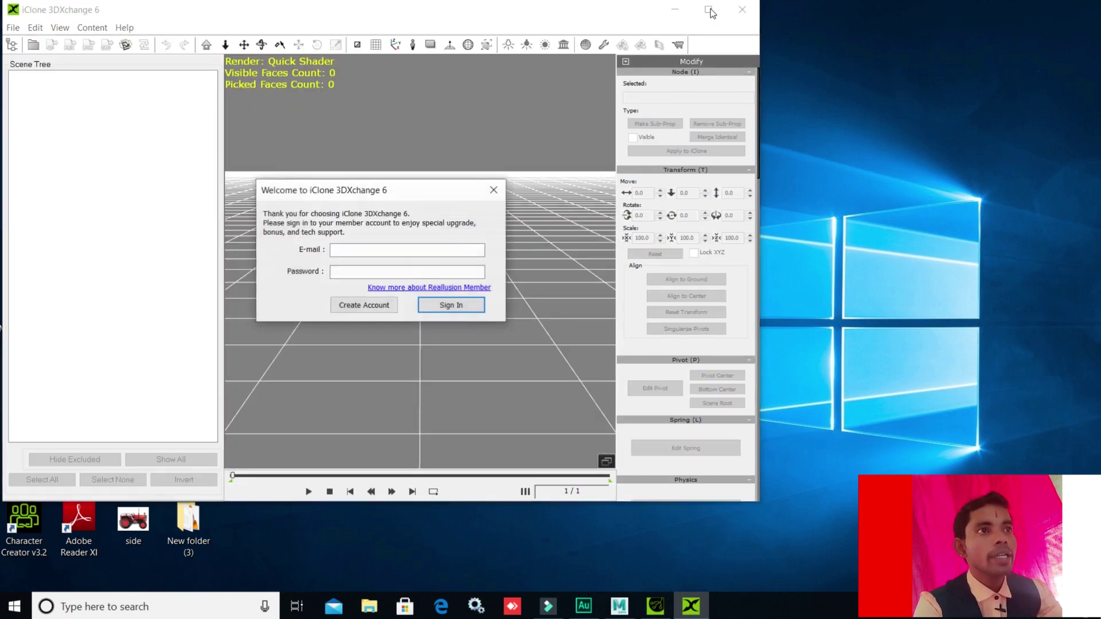
Dismiss the welcome and splash panels, then drag mountain.obj from the desktop into the viewport
left_click(494, 190)
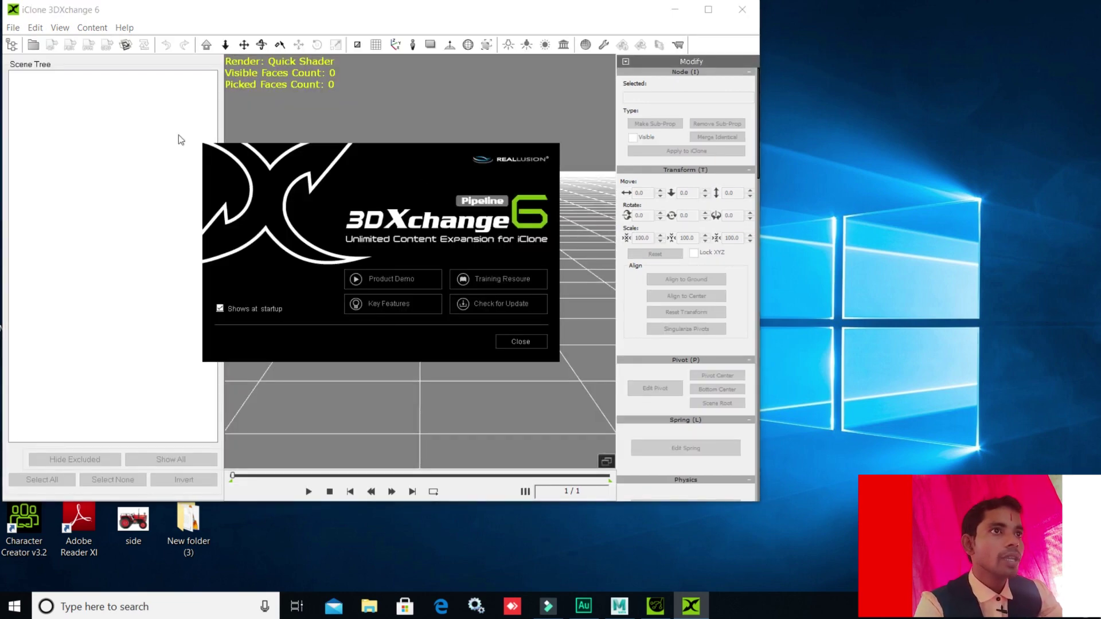
left_click(519, 341)
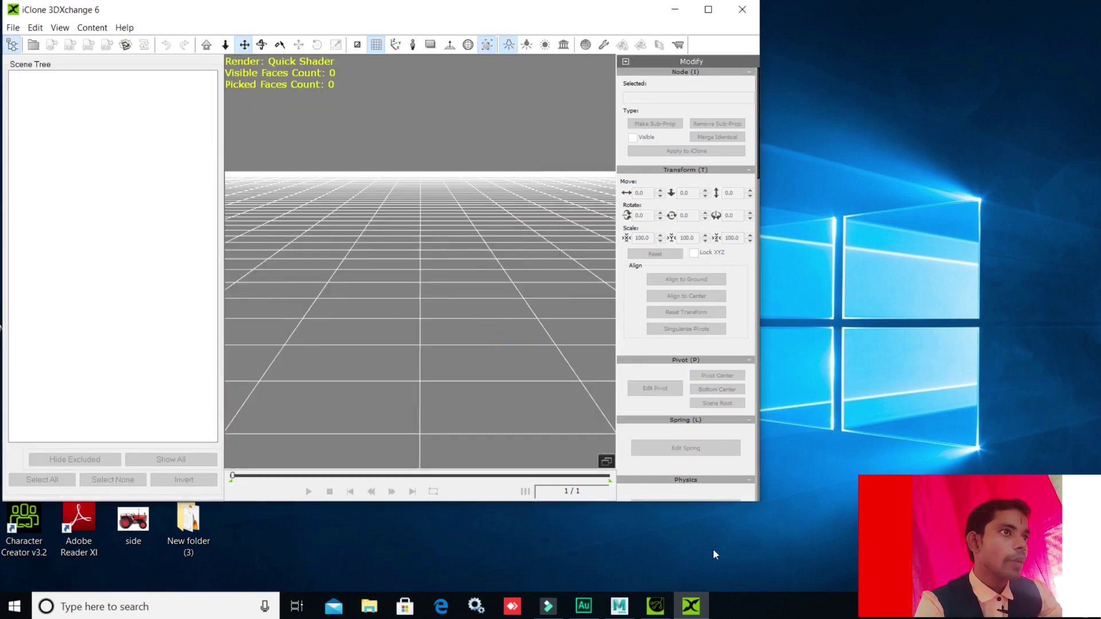
left_click_drag(359, 11, 728, 64)
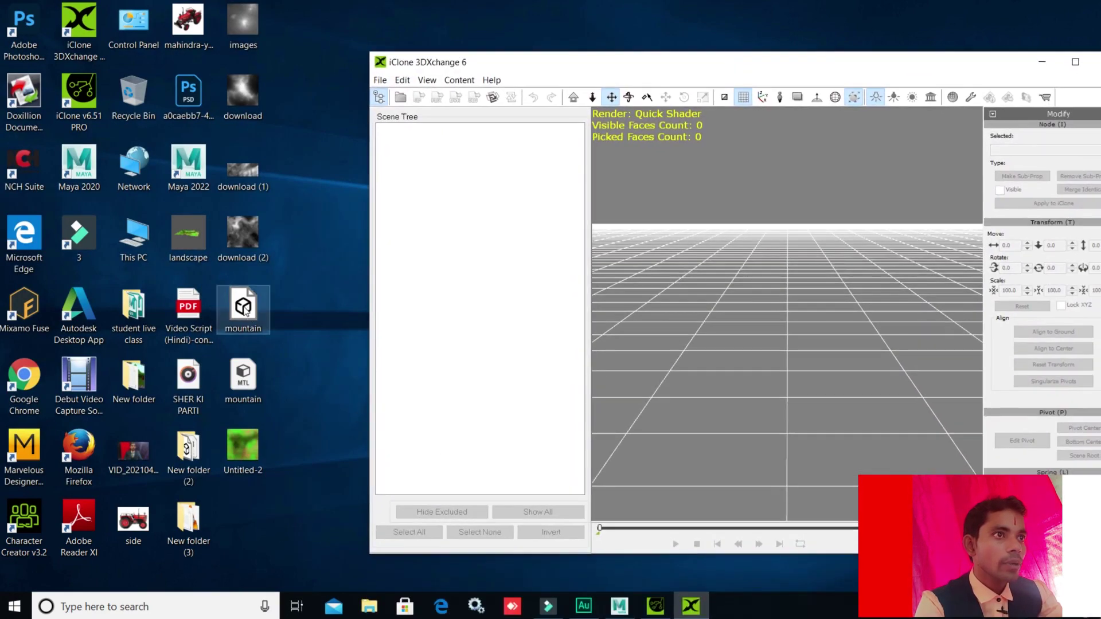
left_click_drag(245, 311, 782, 385)
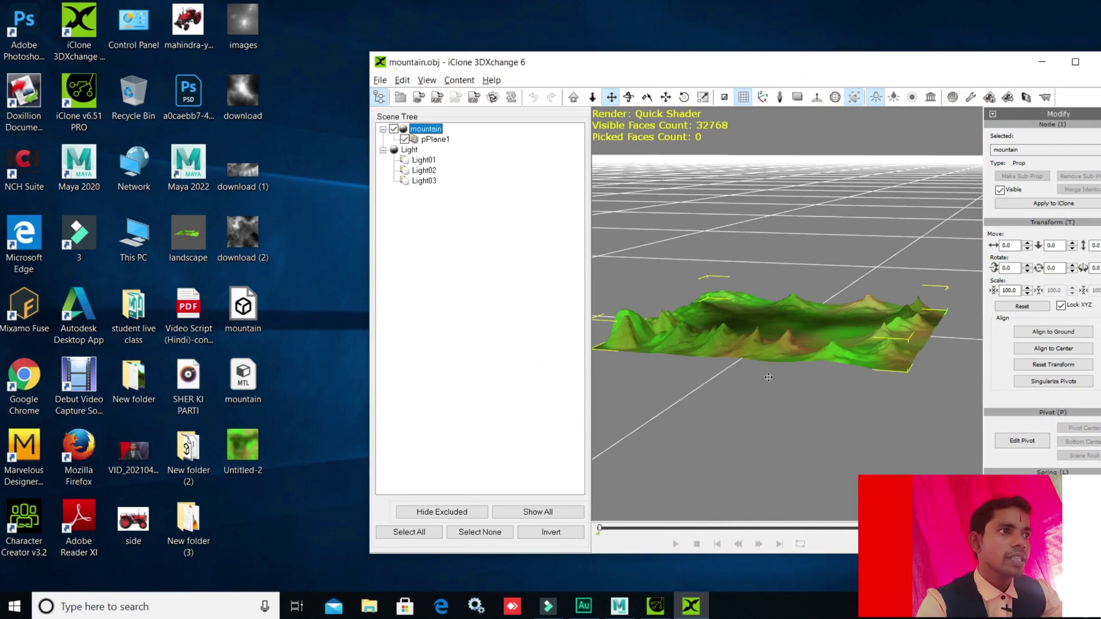
Scale the mountain prop uniformly to 1344 and orbit around the enlarged terrain
key("alt")
scroll(774, 380, "down", 5)
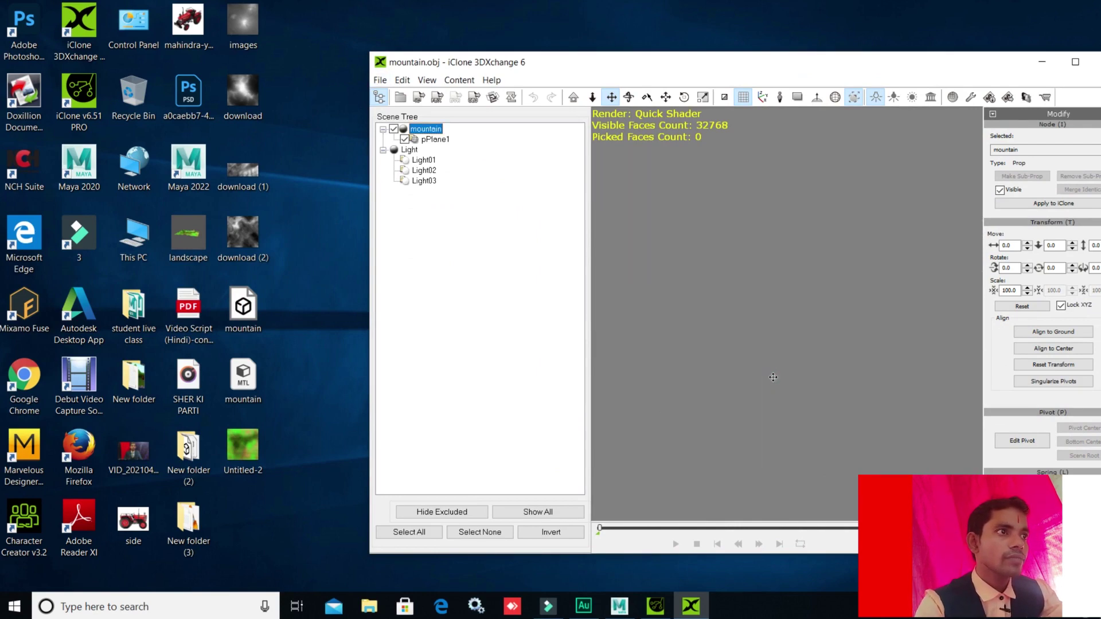
scroll(773, 377, "up", 2)
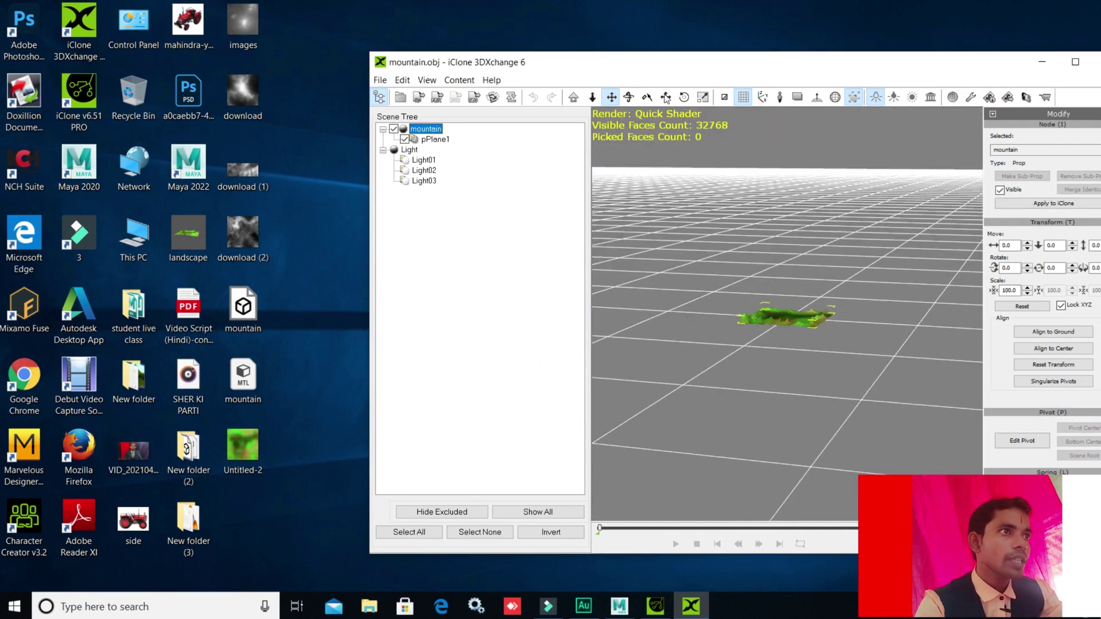
left_click(701, 98)
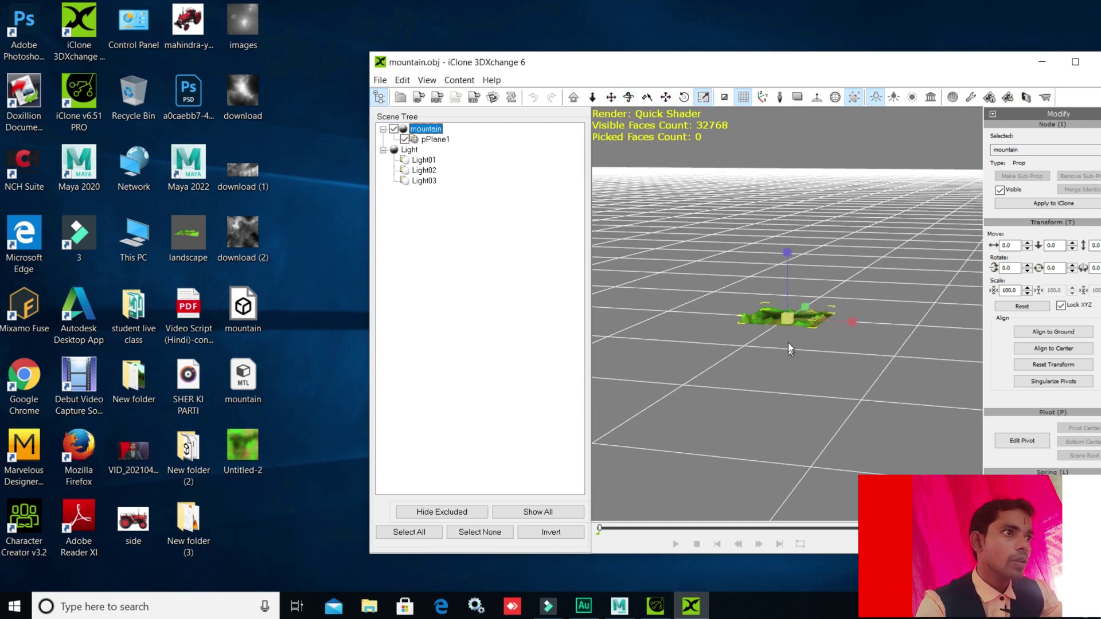
left_click_drag(779, 316, 662, 250)
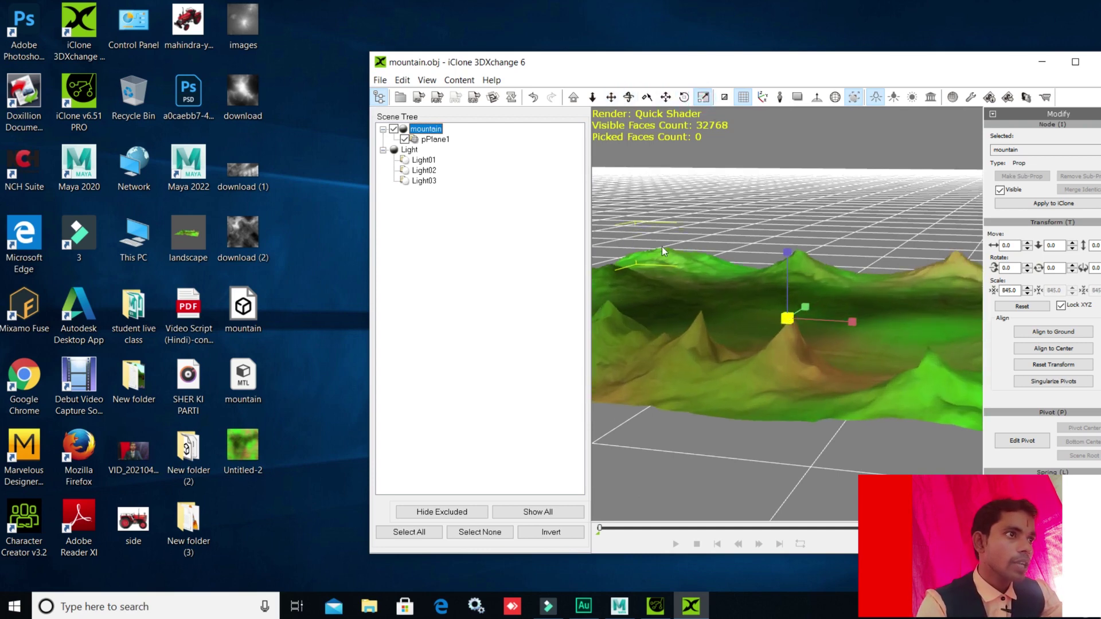
left_click_drag(787, 320, 757, 448)
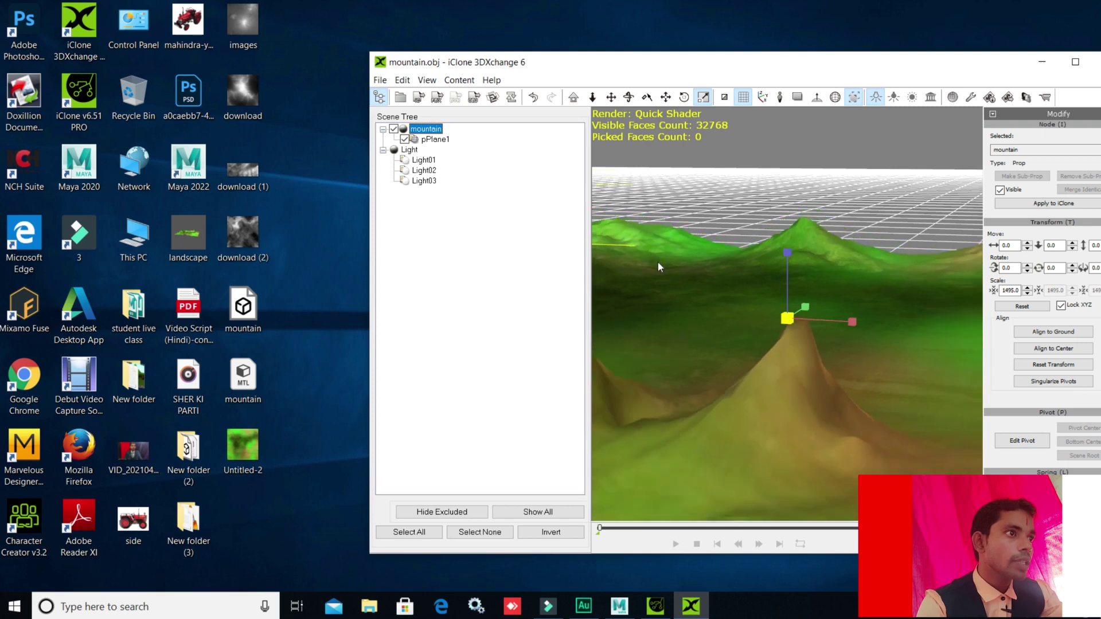
right_click_drag(756, 448, 865, 459)
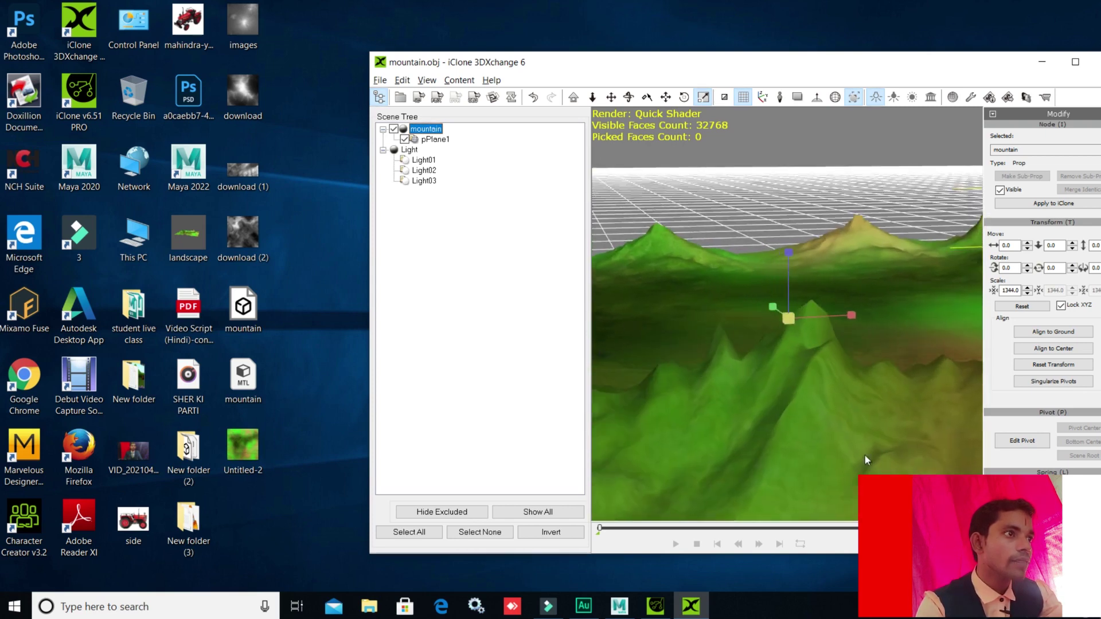
Zoom the view out and bring Maya 2022 back to the front
scroll(865, 459, "down", 3)
scroll(865, 460, "down", 2)
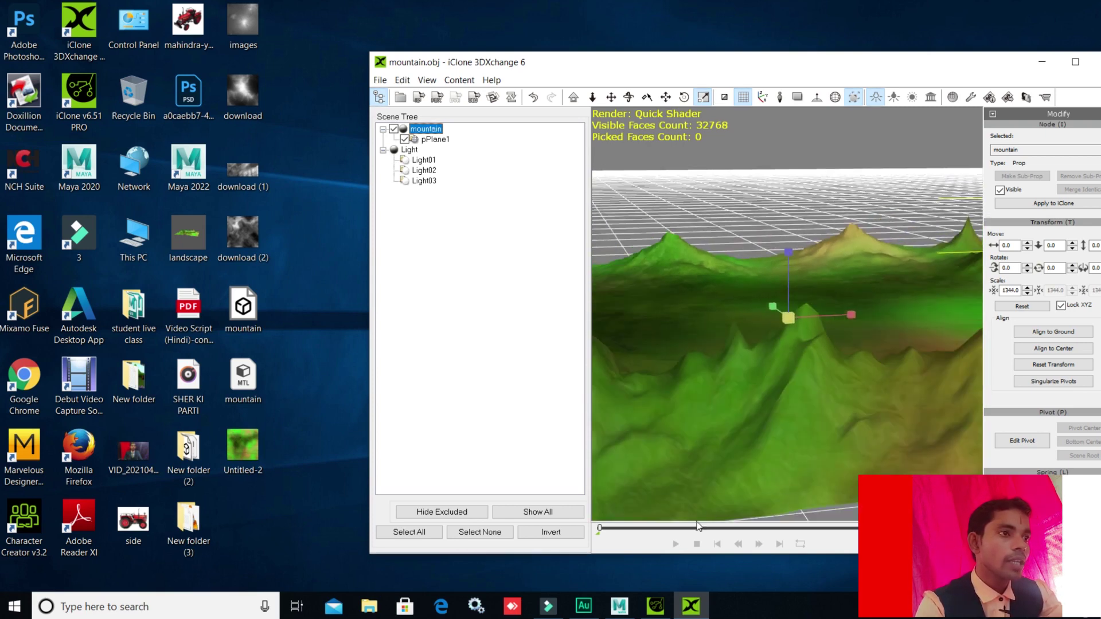
left_click(620, 606)
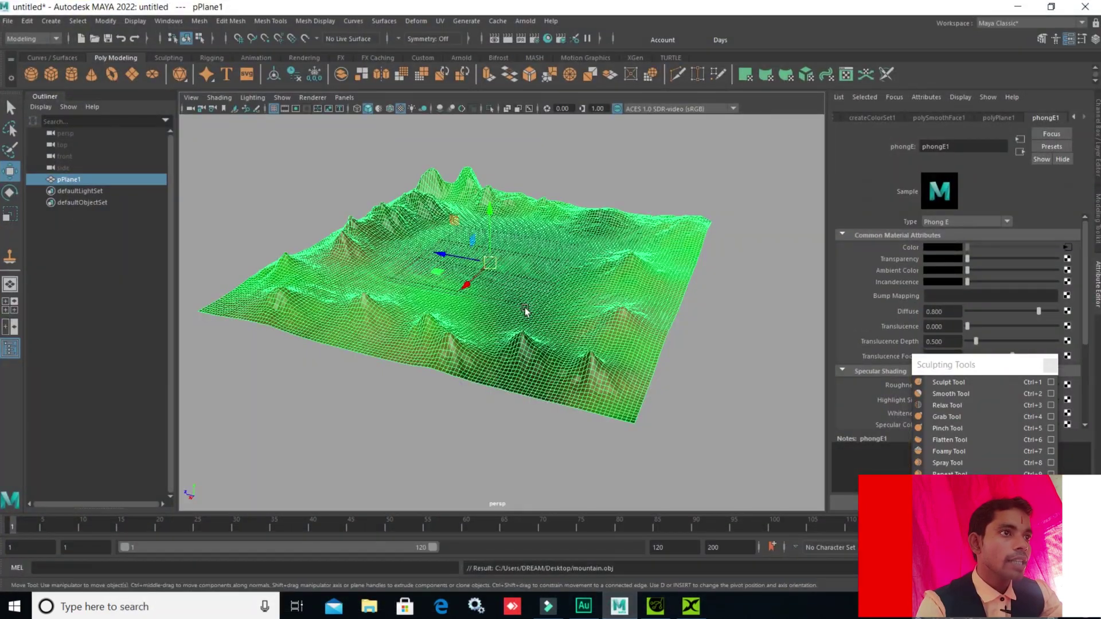
Apply Mesh > Smooth to the pPlane1 terrain, then deselect it to view the rounded peaks
scroll(508, 350, "up", 2)
scroll(523, 320, "down", 2)
scroll(528, 321, "down", 1)
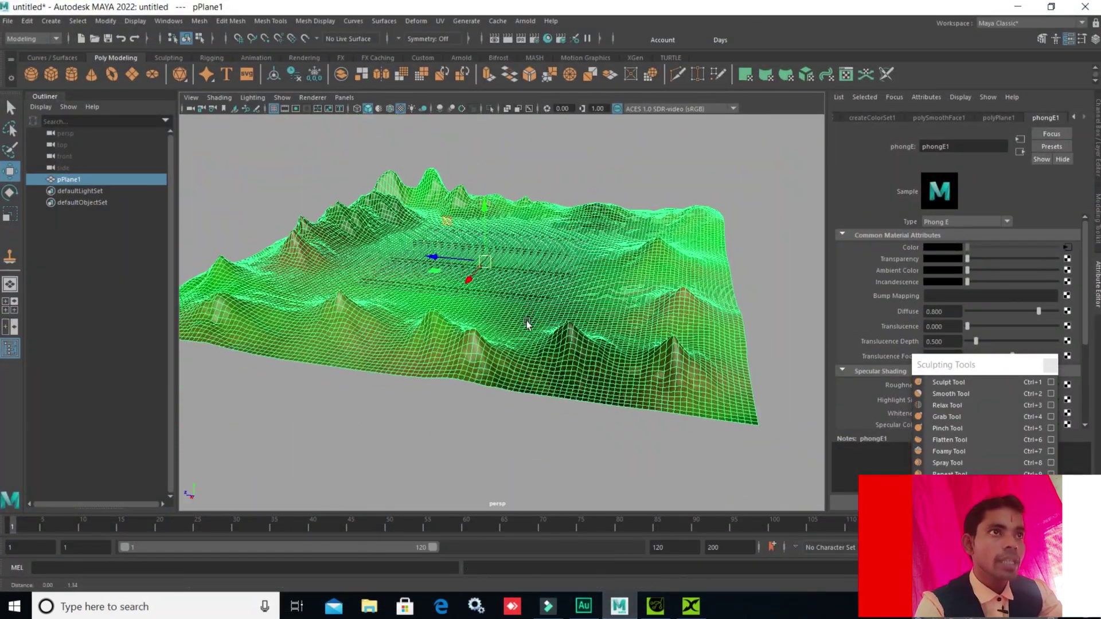
left_click_drag(528, 322, 438, 208, "alt")
left_click(199, 21)
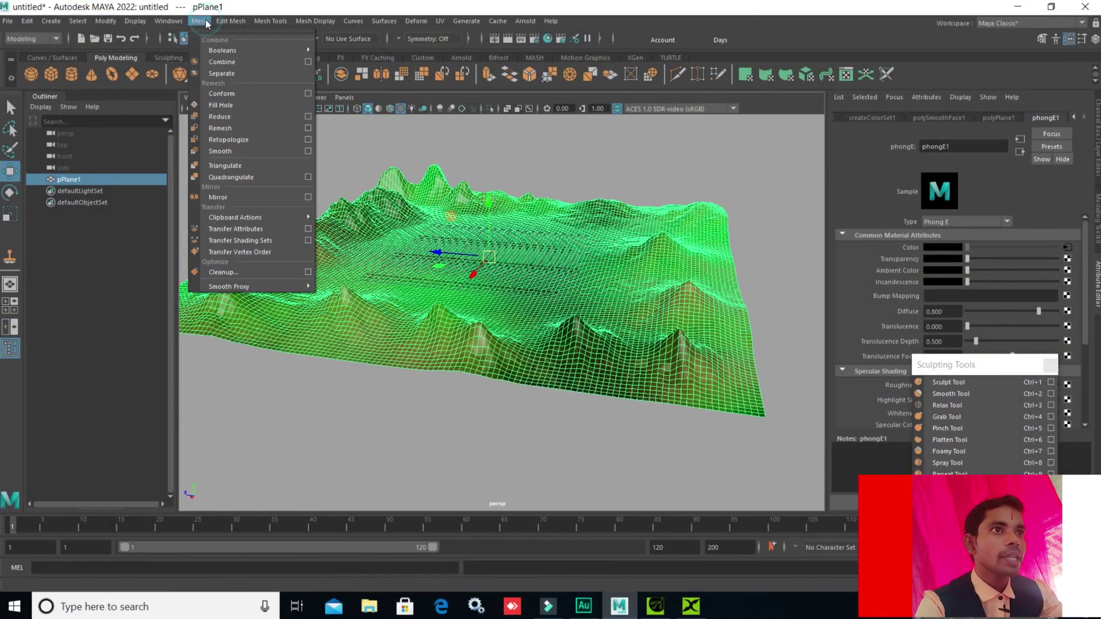
left_click(242, 152)
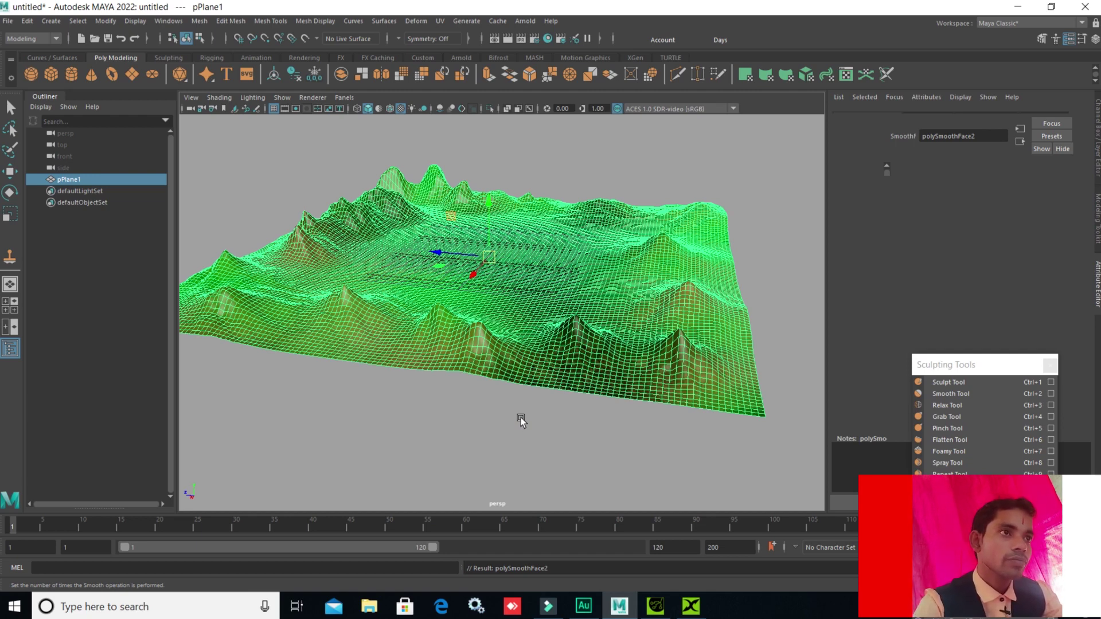
left_click(442, 361)
Export the whole scene to the Desktop as the OBJ file 'smooth land'
left_click(447, 437)
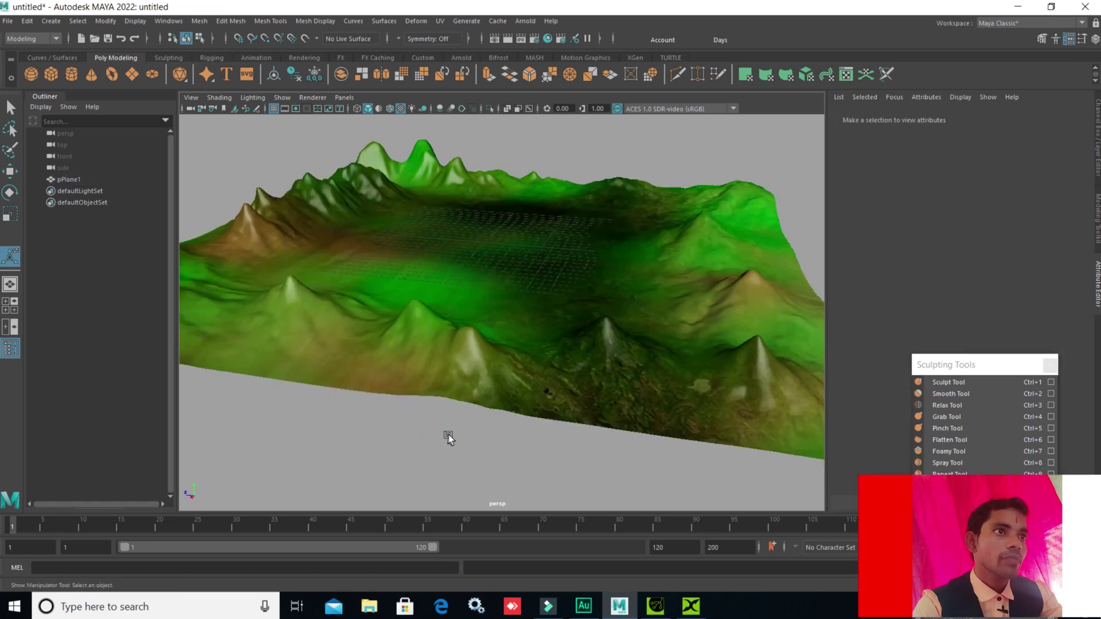
left_click(8, 21)
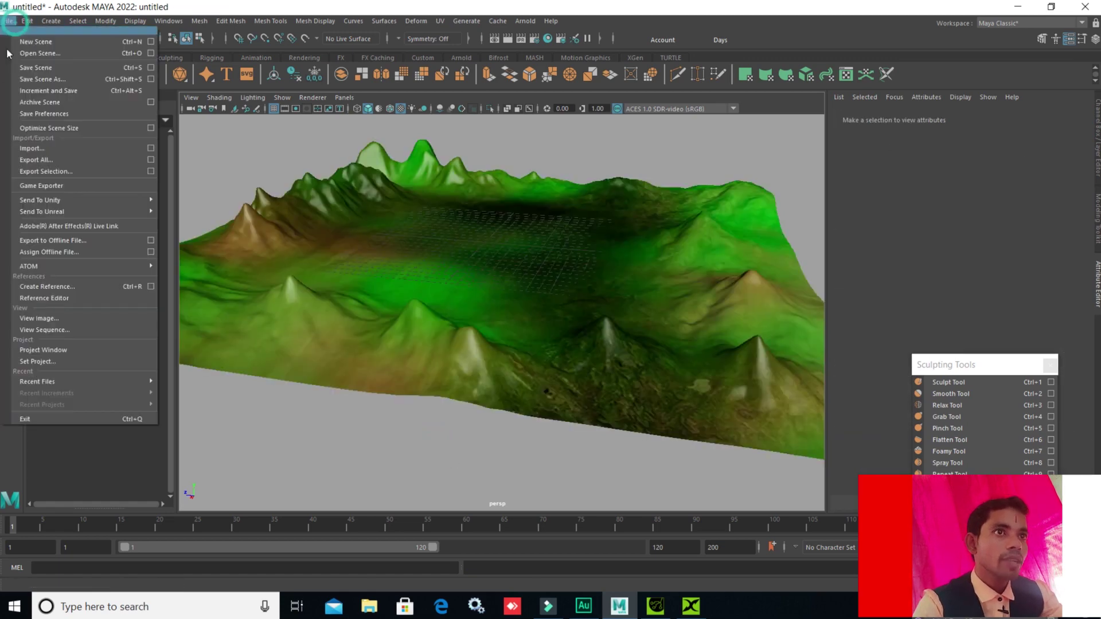
left_click(65, 161)
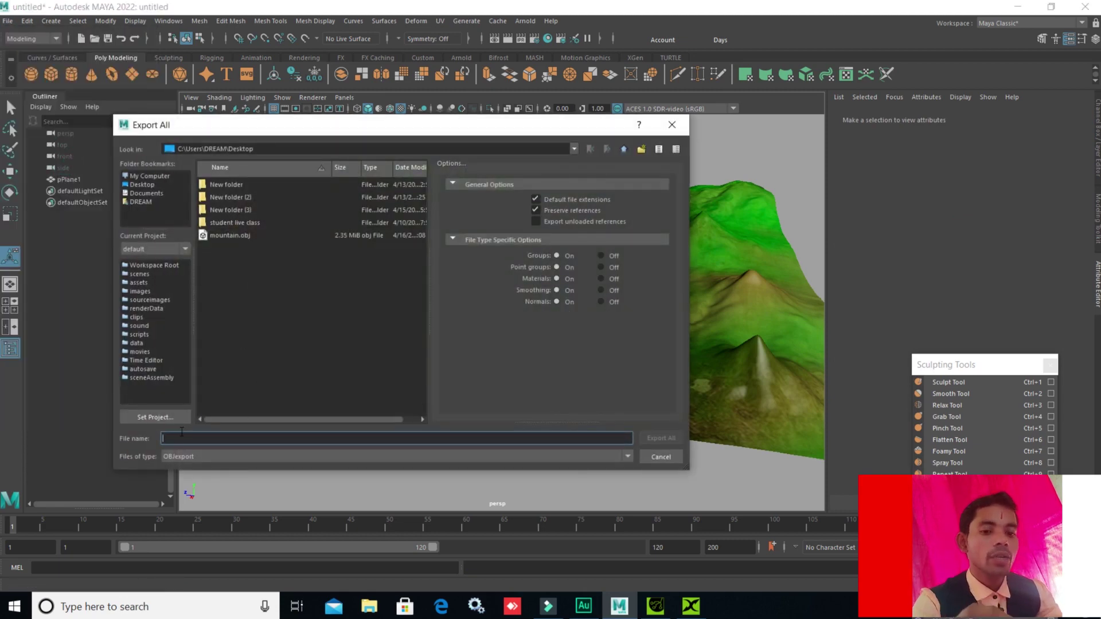
type("smooth lan")
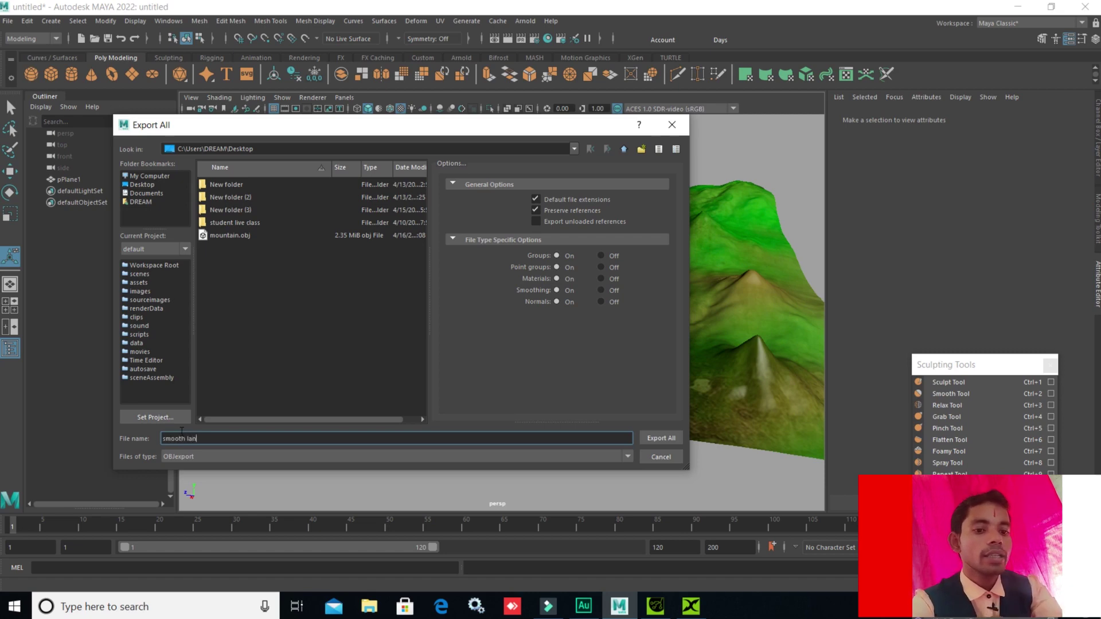
type("s")
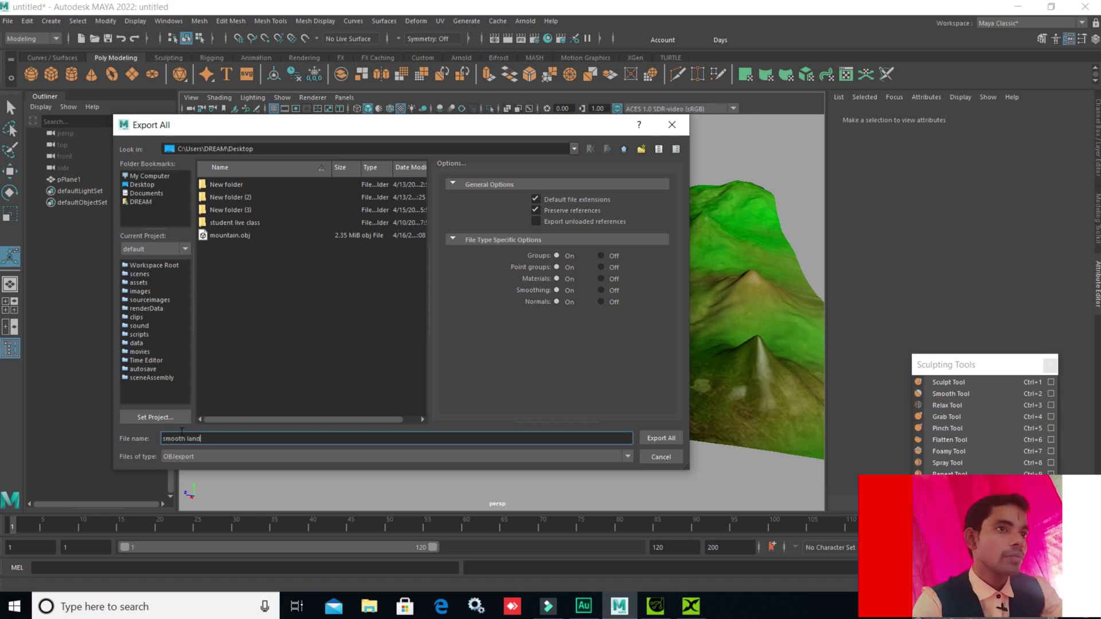
left_click(668, 438)
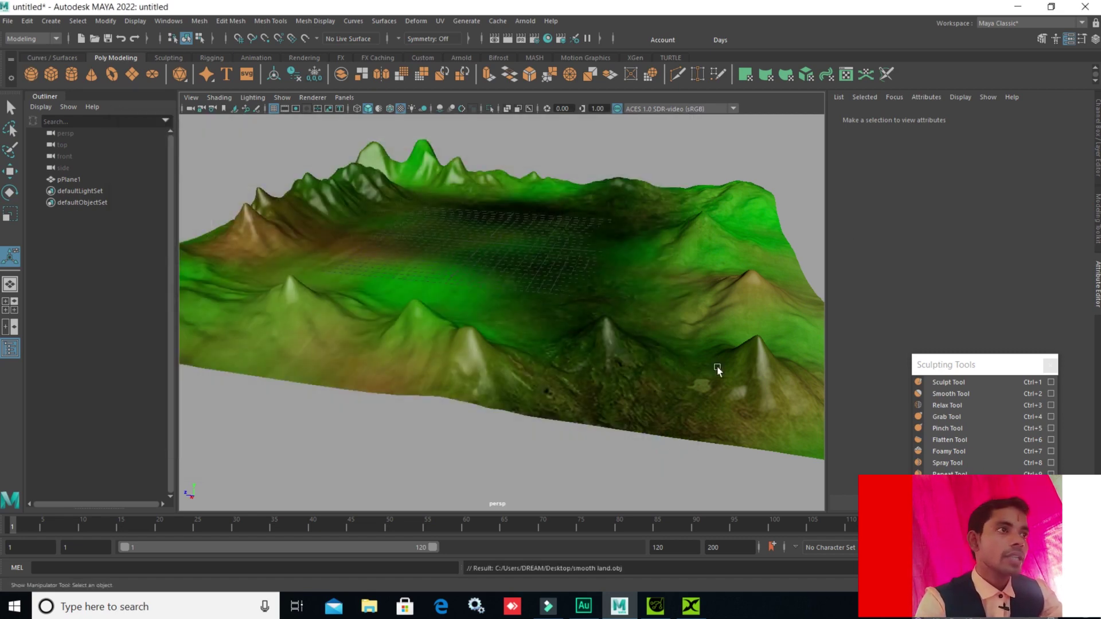
Start a fresh 3DXchange scene without exporting and import the smooth land OBJ
left_click(1017, 6)
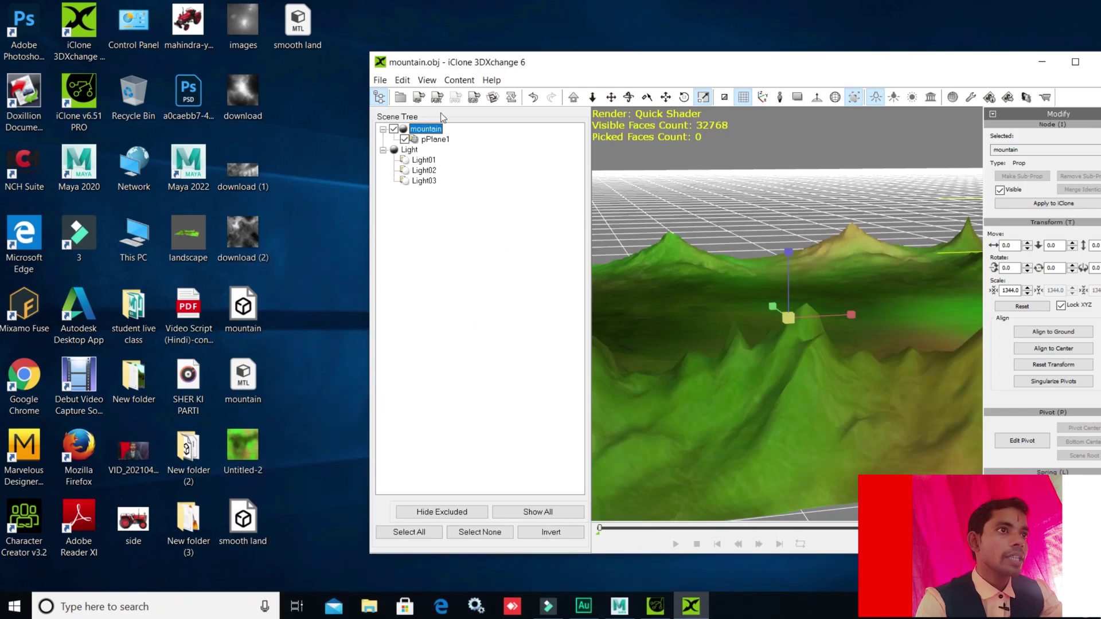
left_click(380, 80)
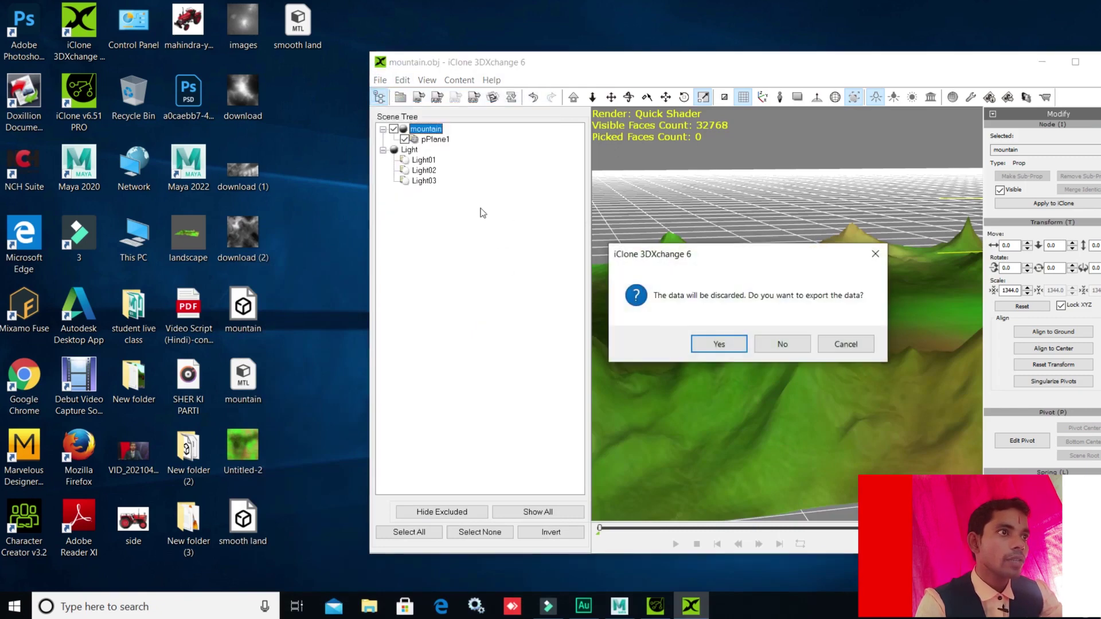
left_click(781, 345)
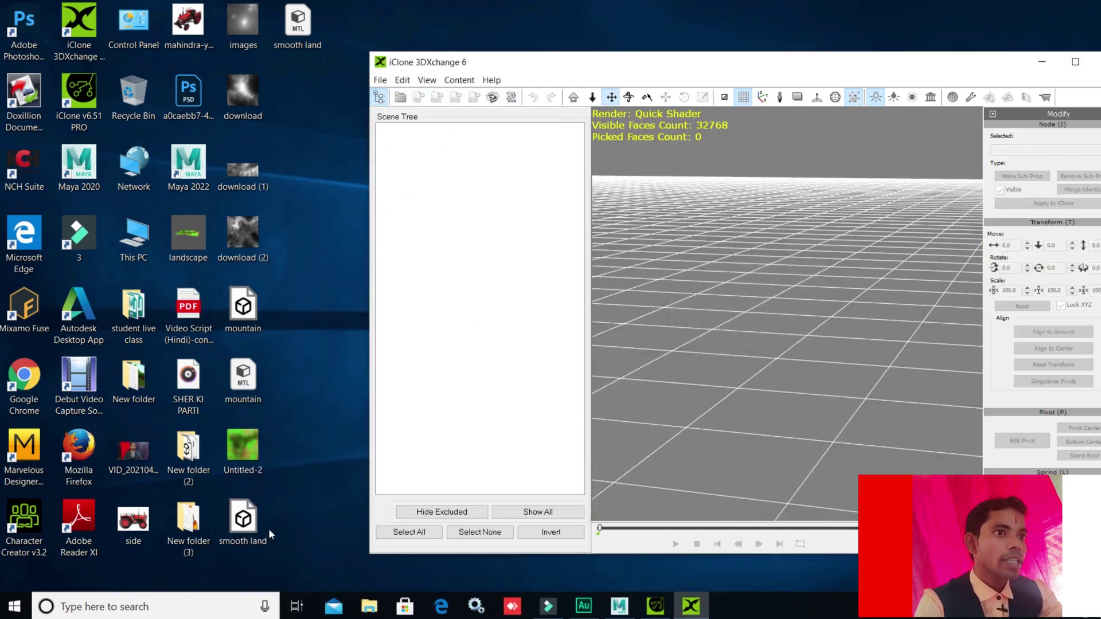
left_click_drag(240, 527, 892, 324)
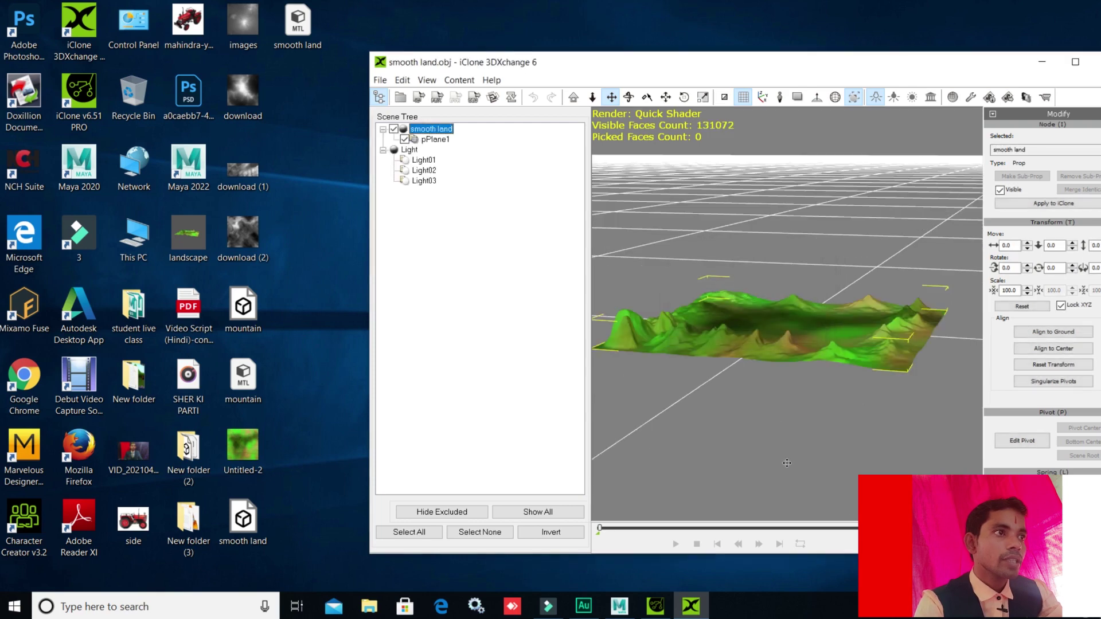
Scale the smooth land terrain up to 912, then switch to iClone
left_click(705, 99)
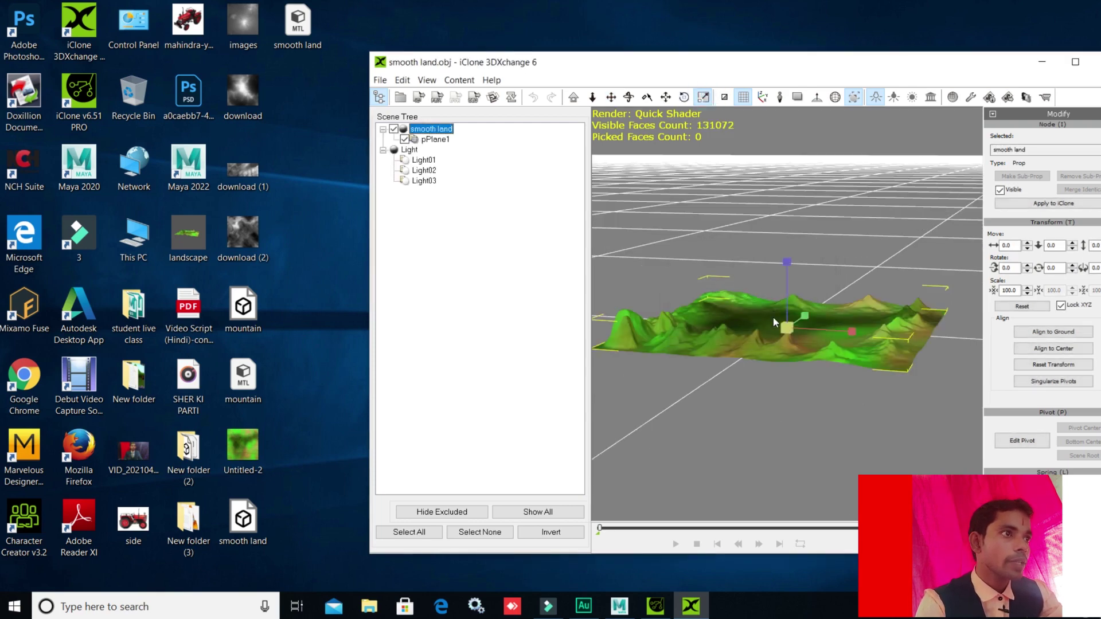
left_click_drag(770, 322, 285, 156)
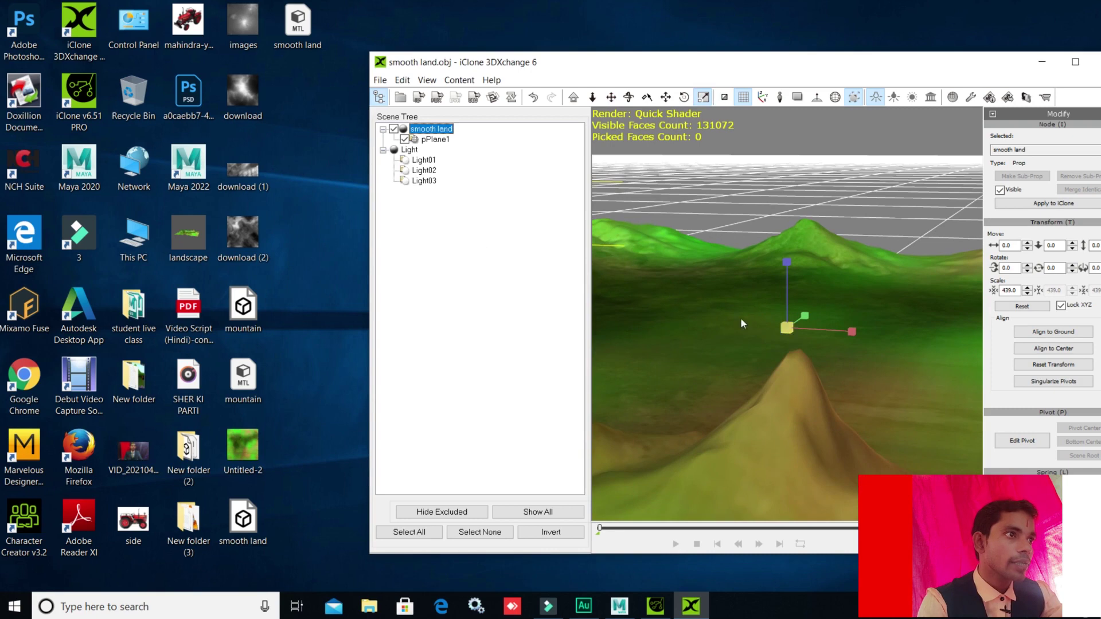
left_click_drag(786, 332, 560, 252)
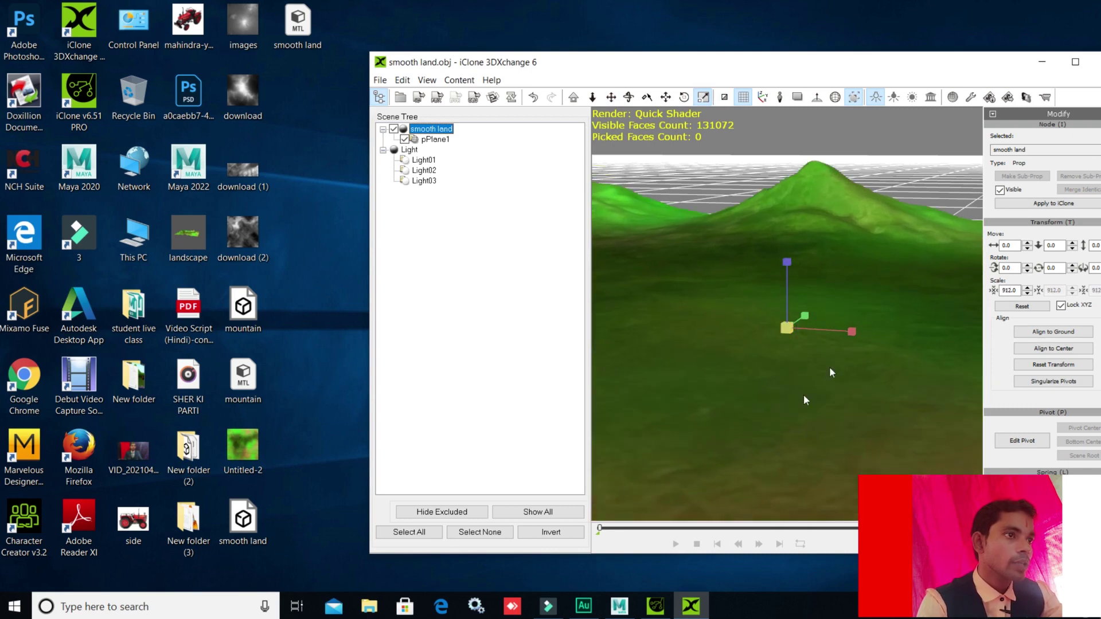
left_click(655, 606)
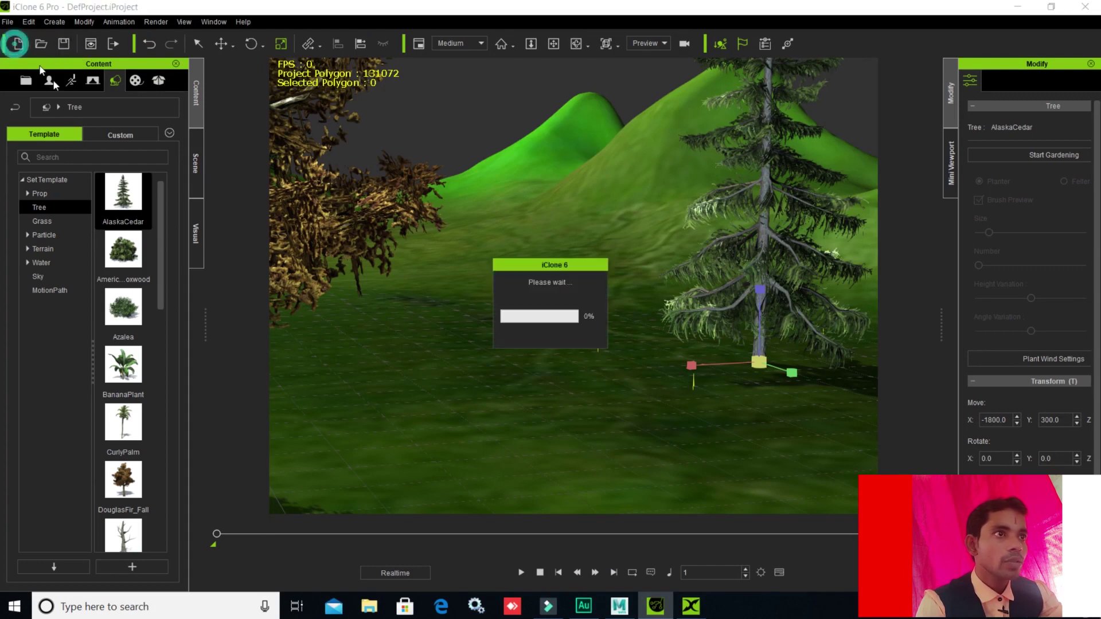
Skip saving the old iClone project and apply the scaled terrain from 3DXchange to iClone
left_click(583, 332)
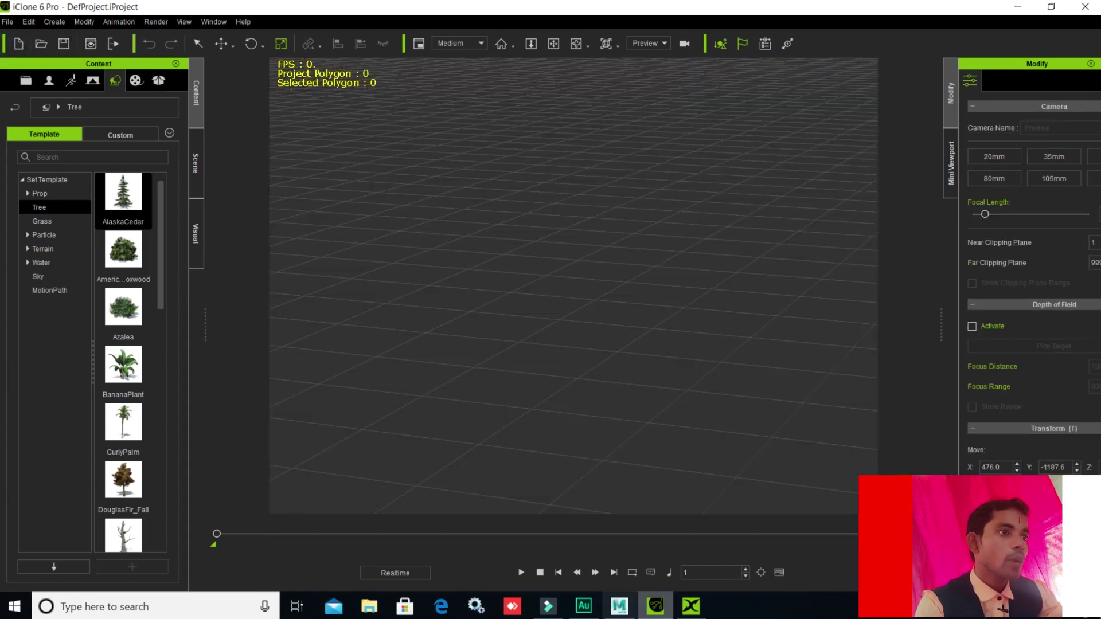
left_click(690, 608)
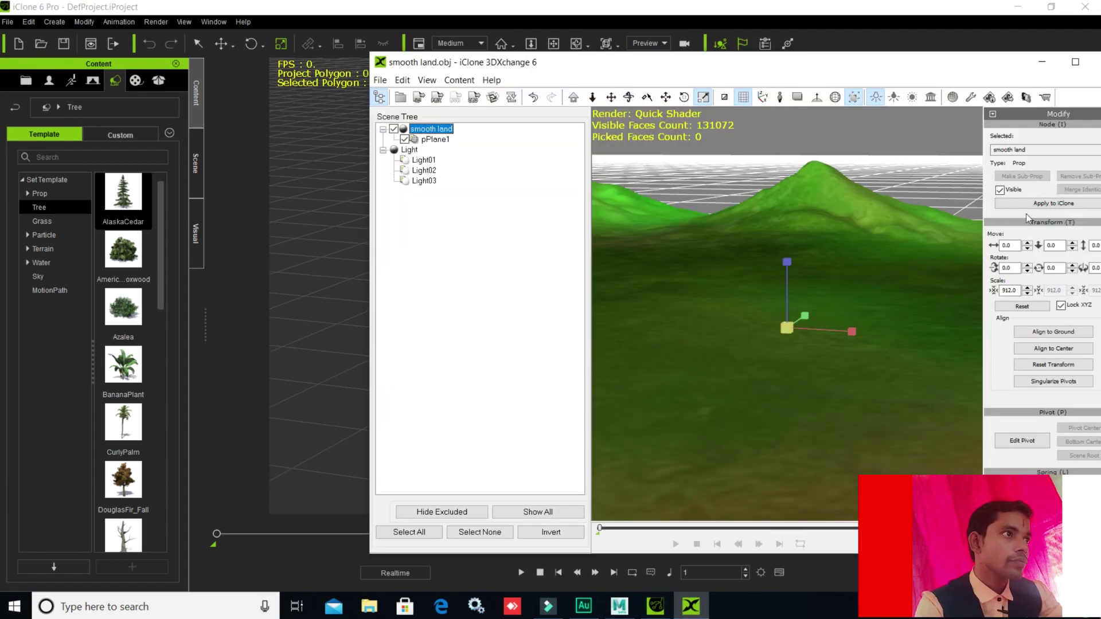
left_click(1052, 203)
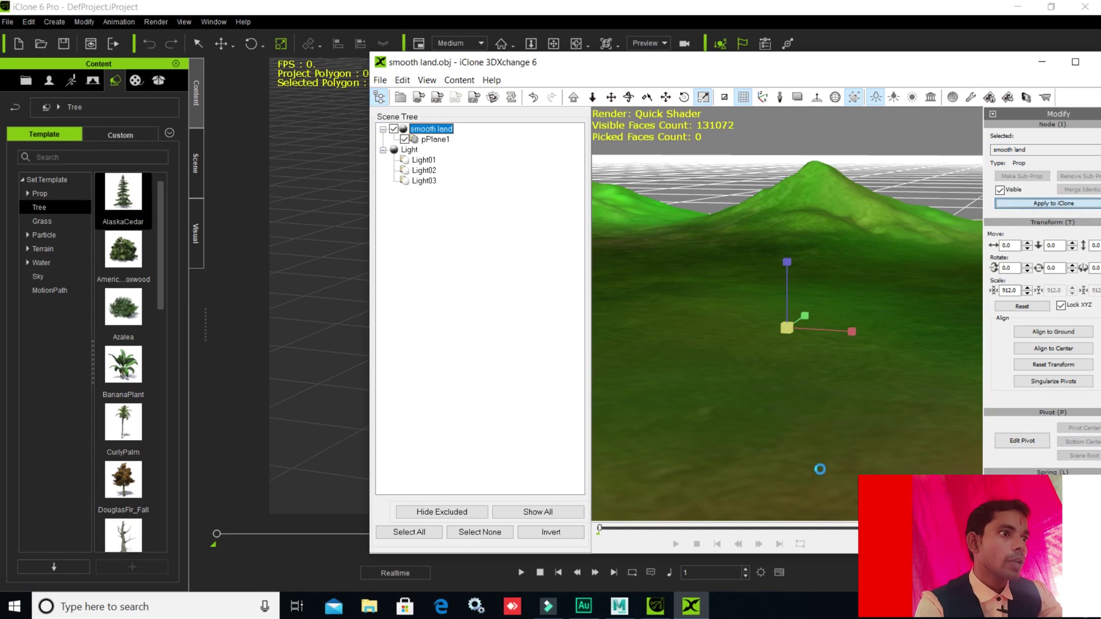
left_click(668, 606)
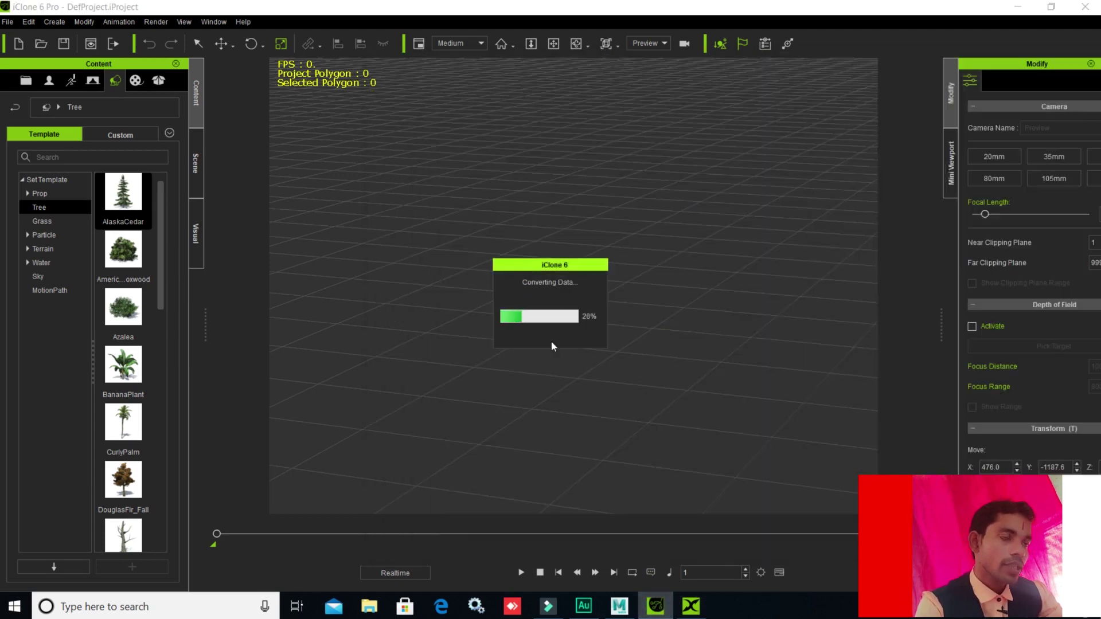
Scale the smooth land terrain to X 5022.9 and Y 9999.9, raising its mountains
scroll(594, 361, "down", 3)
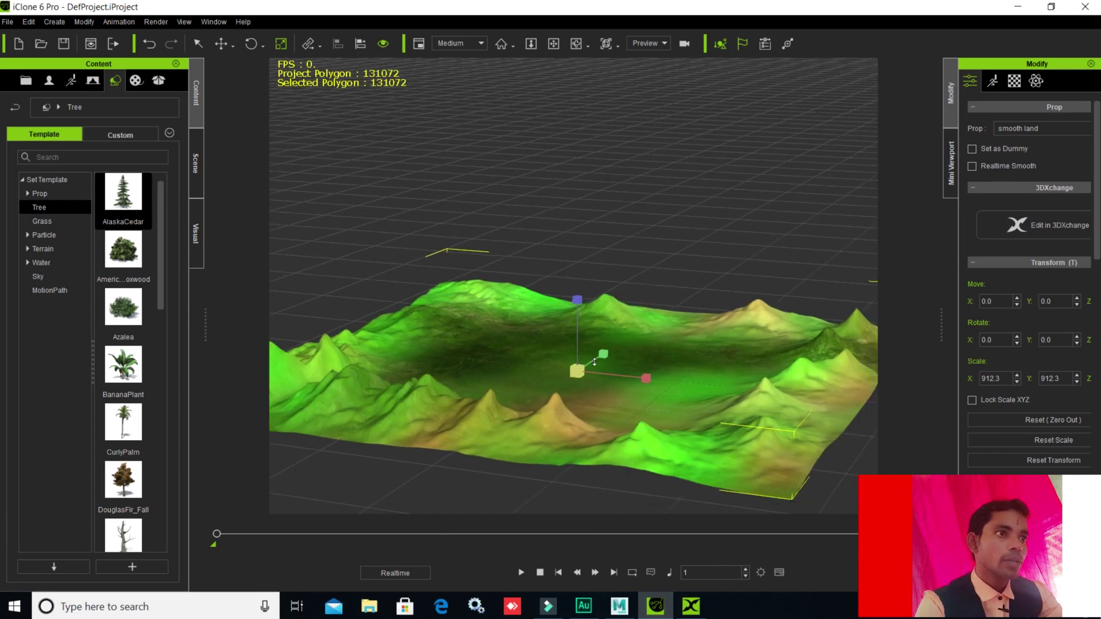
scroll(594, 361, "down", 2)
scroll(594, 361, "down", 2)
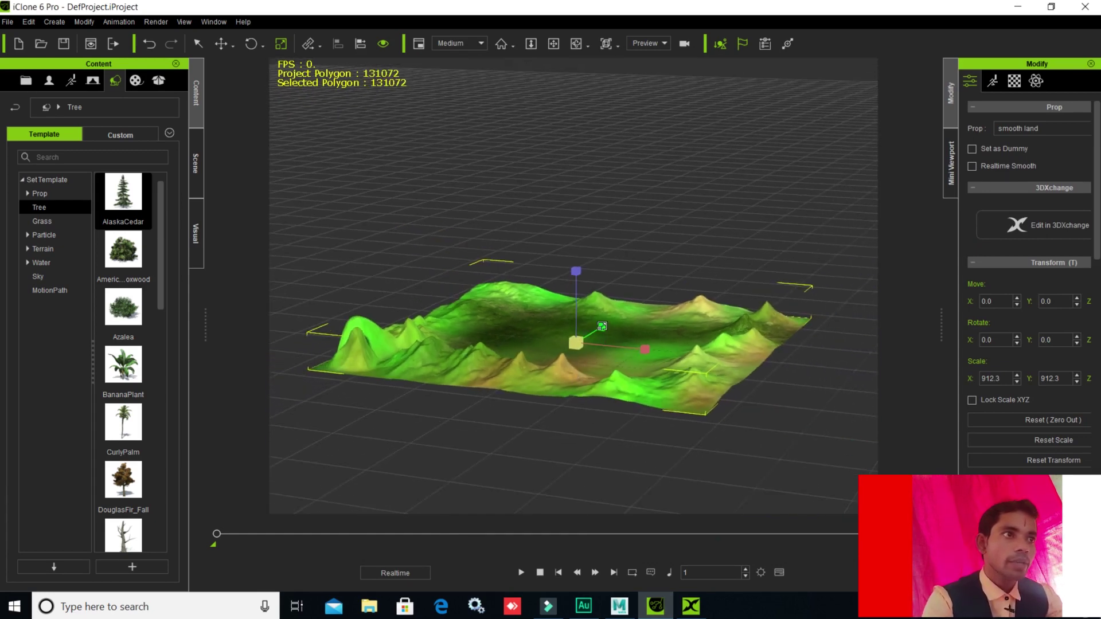
left_click_drag(601, 326, 618, 396)
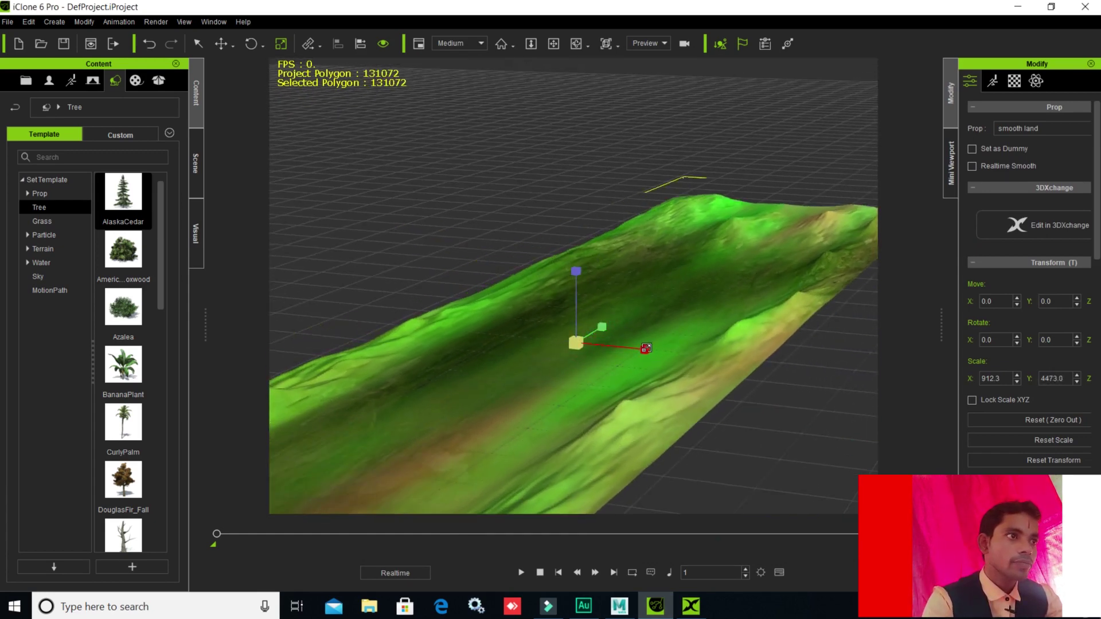
left_click_drag(646, 348, 842, 457)
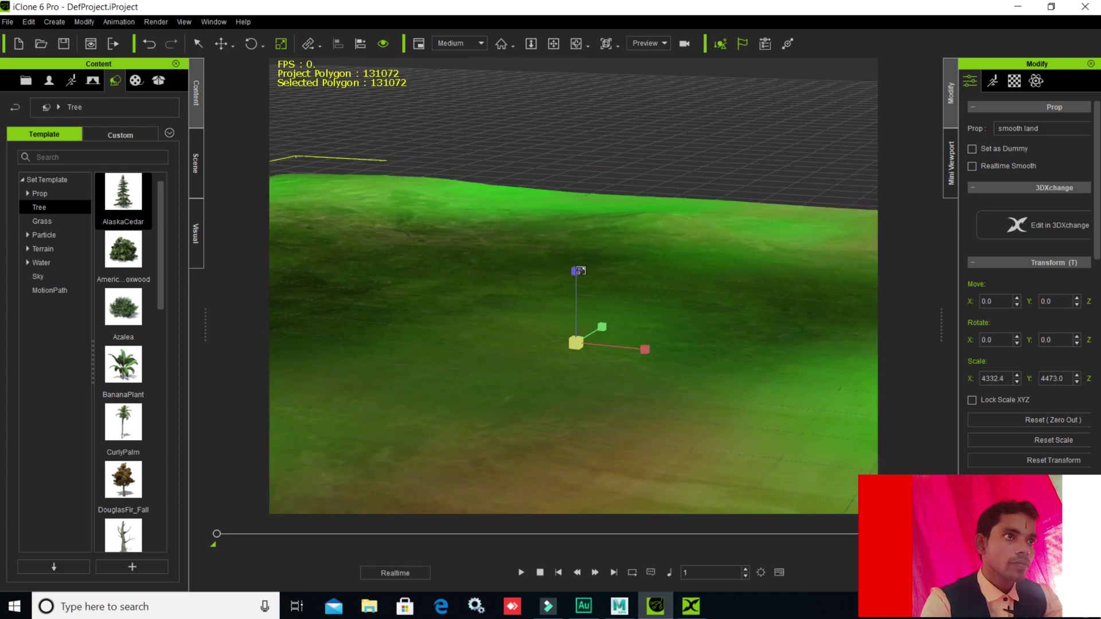
mouse_move(580, 270)
left_mouse_down()
mouse_move(578, 5)
mouse_move(624, 381)
left_mouse_up()
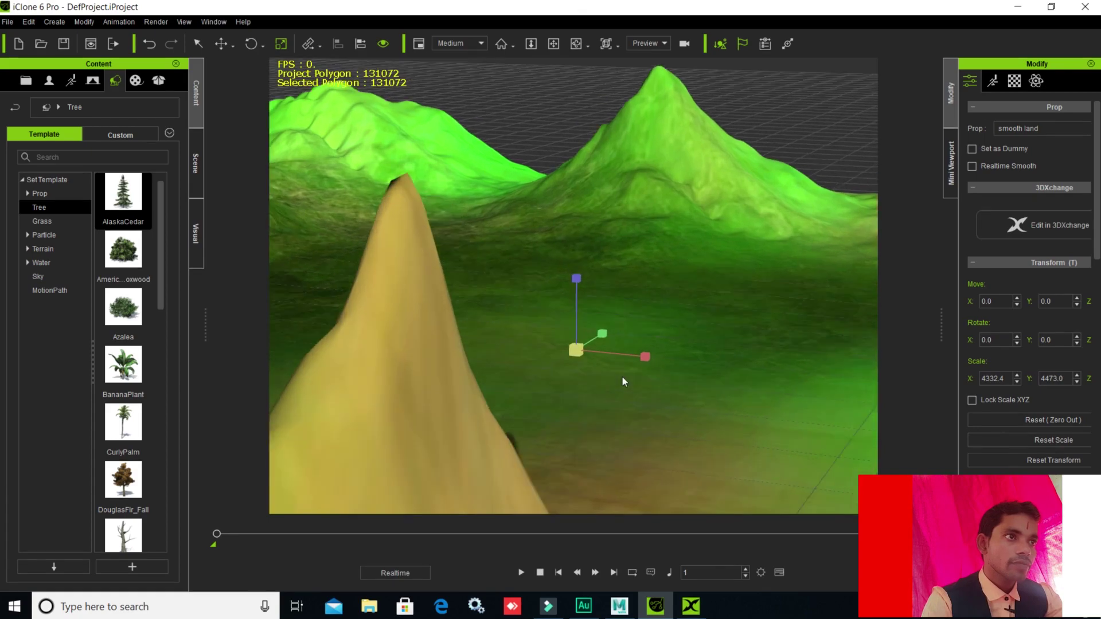
mouse_move(622, 380)
right_mouse_down()
mouse_move(644, 370)
mouse_move(660, 407)
right_mouse_up()
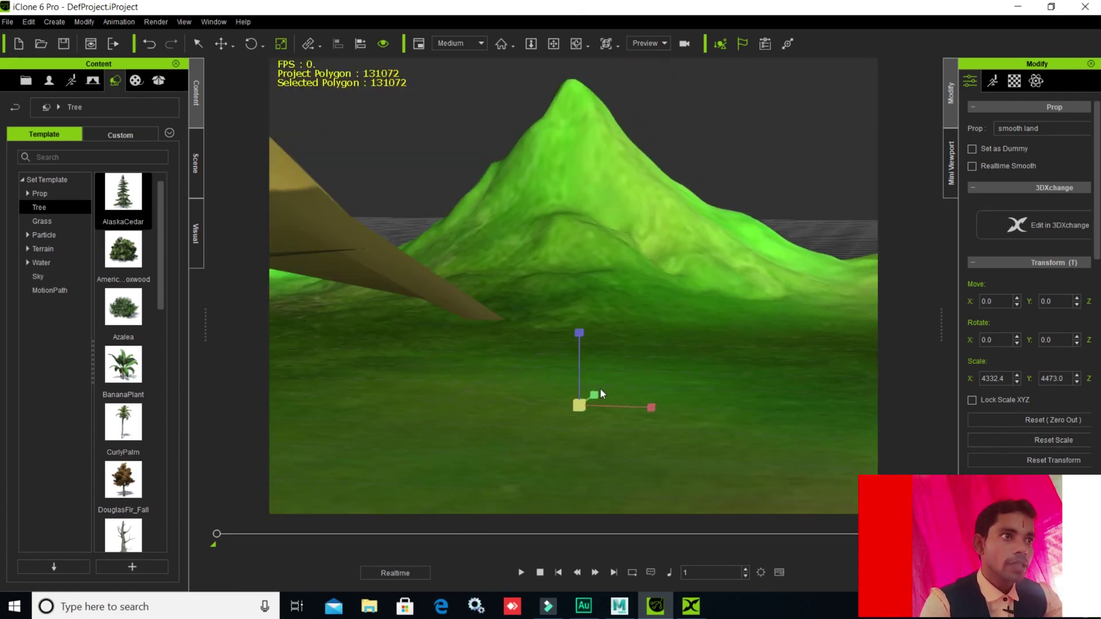
left_click_drag(595, 396, 704, 301)
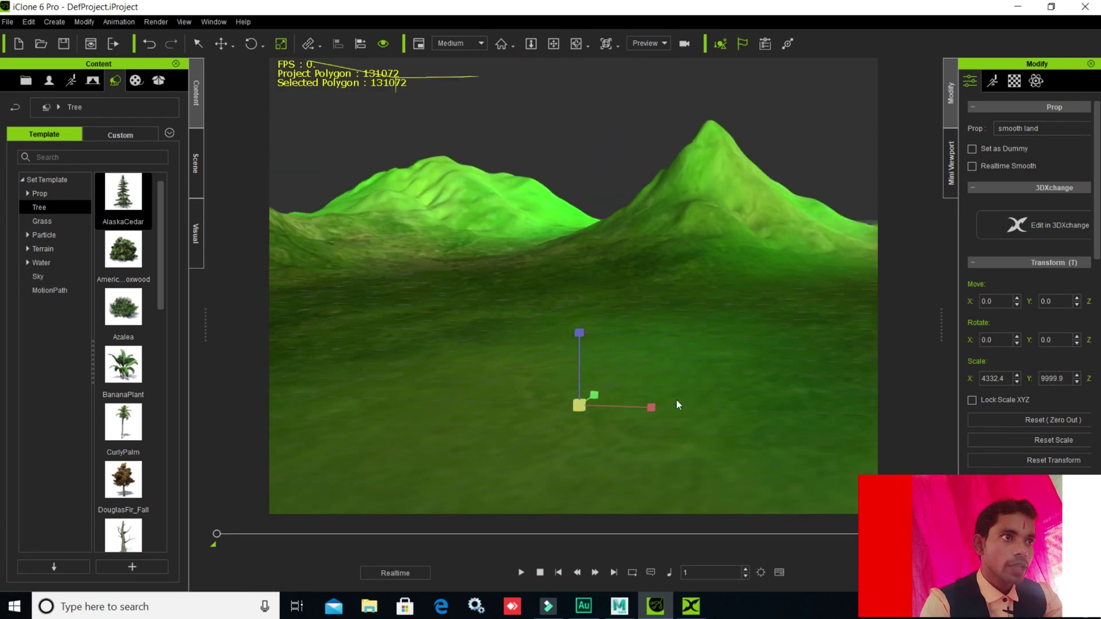
mouse_move(654, 406)
left_mouse_down()
mouse_move(673, 423)
mouse_move(572, 449)
left_mouse_up()
mouse_move(573, 450)
right_mouse_down()
mouse_move(635, 355)
mouse_move(729, 294)
right_mouse_up()
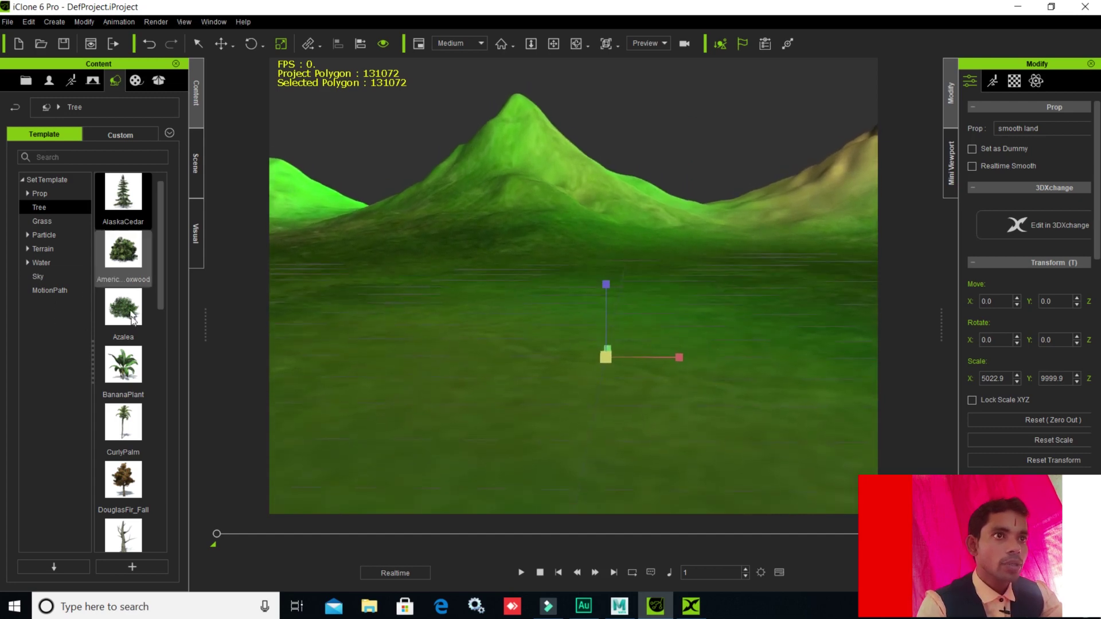
Place a SampleBroadleaf tree on the terrain and scale it down
scroll(135, 376, "down", 3)
scroll(132, 493, "down", 3)
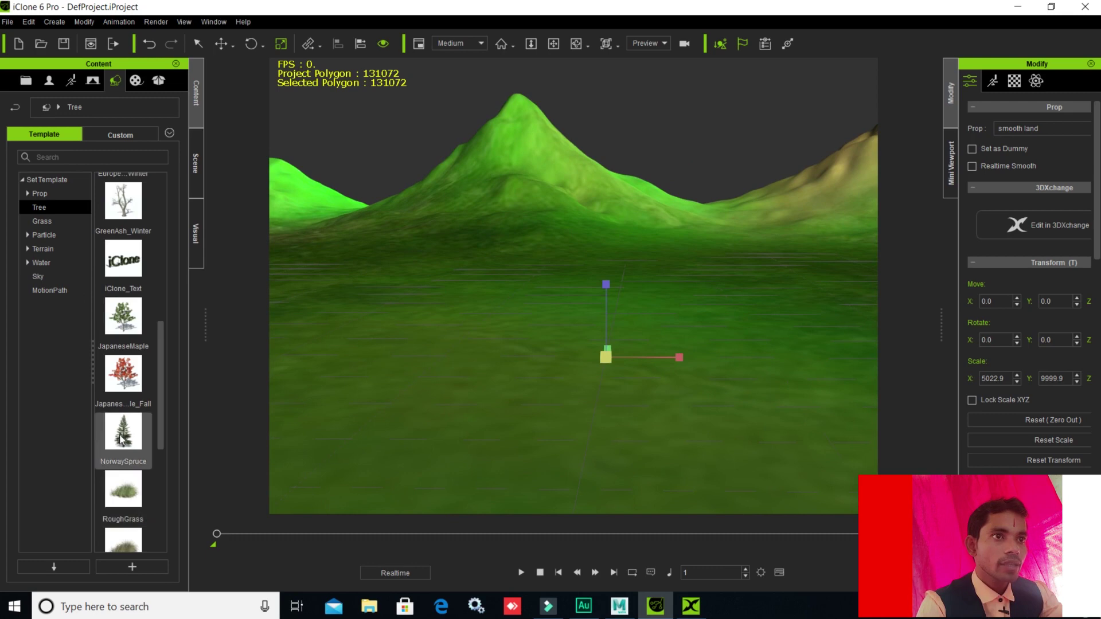
scroll(133, 442, "down", 1)
left_click_drag(125, 405, 561, 298)
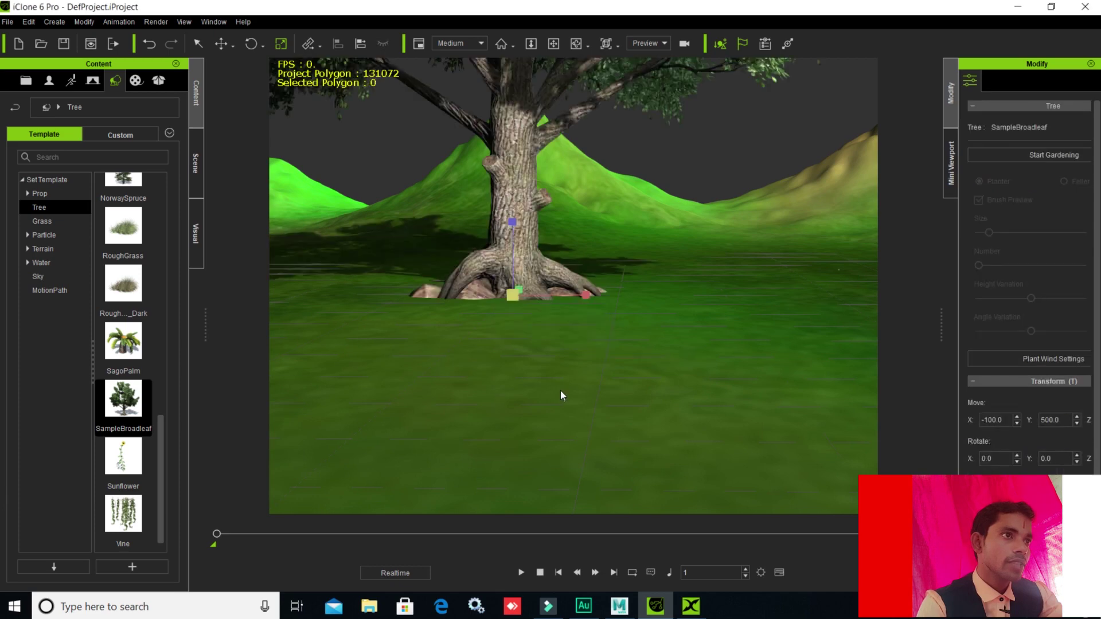
scroll(560, 394, "down", 2)
scroll(563, 335, "down", 2)
scroll(550, 356, "down", 2)
scroll(533, 384, "down", 2)
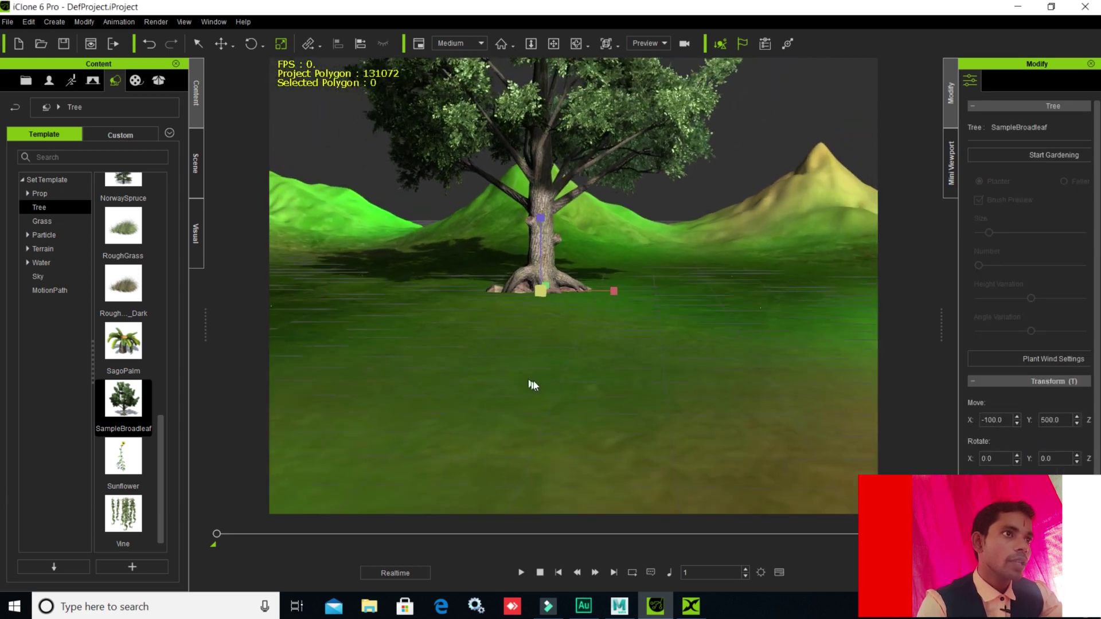
middle_click_drag(533, 384, 533, 390)
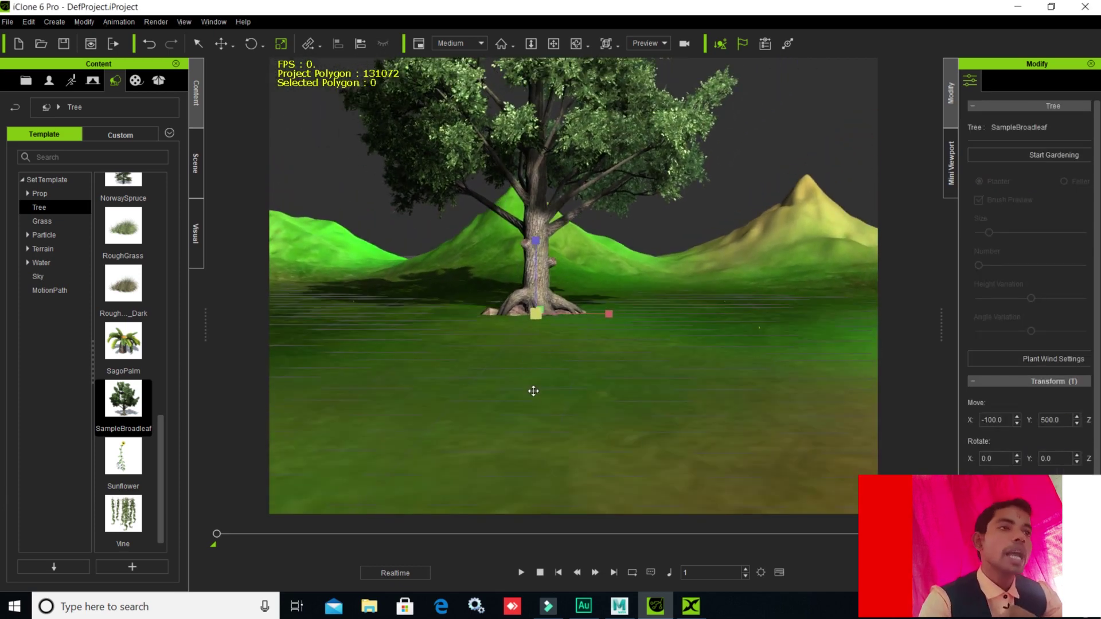
key("r")
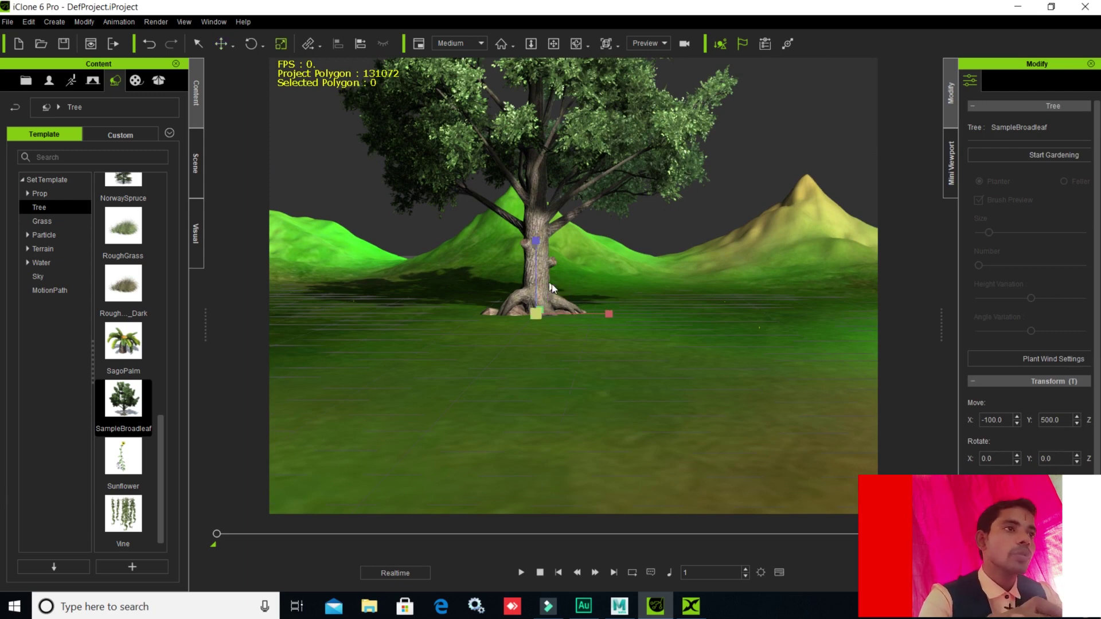
left_click_drag(539, 317, 681, 401)
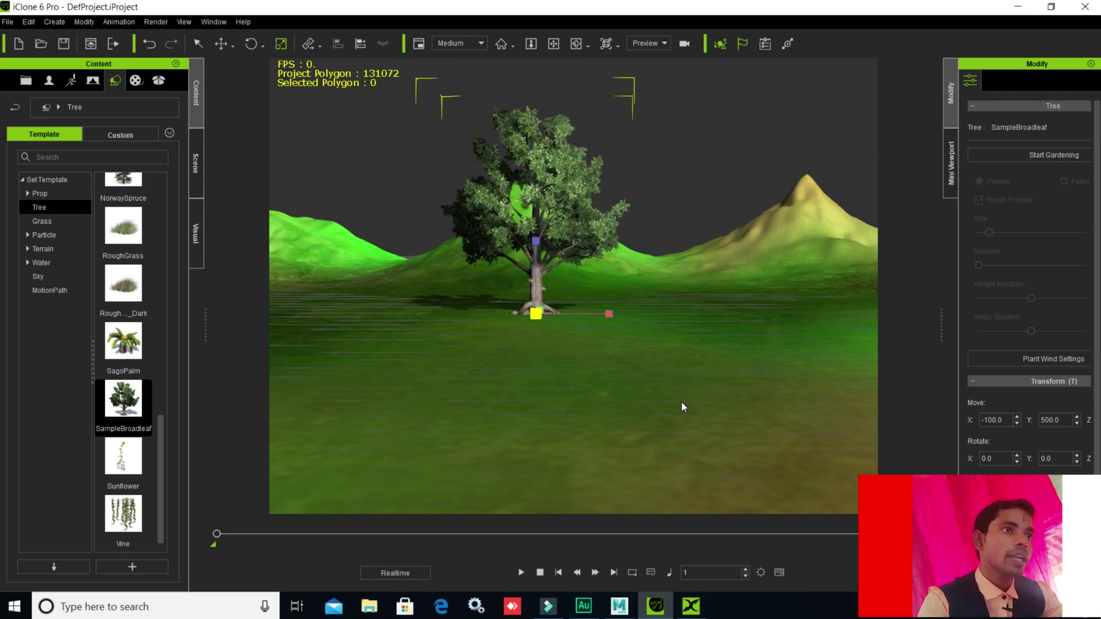
Add a EuropeanBeach_Winter tree to the terrain and orbit to view both trees
right_click_drag(545, 401, 499, 418)
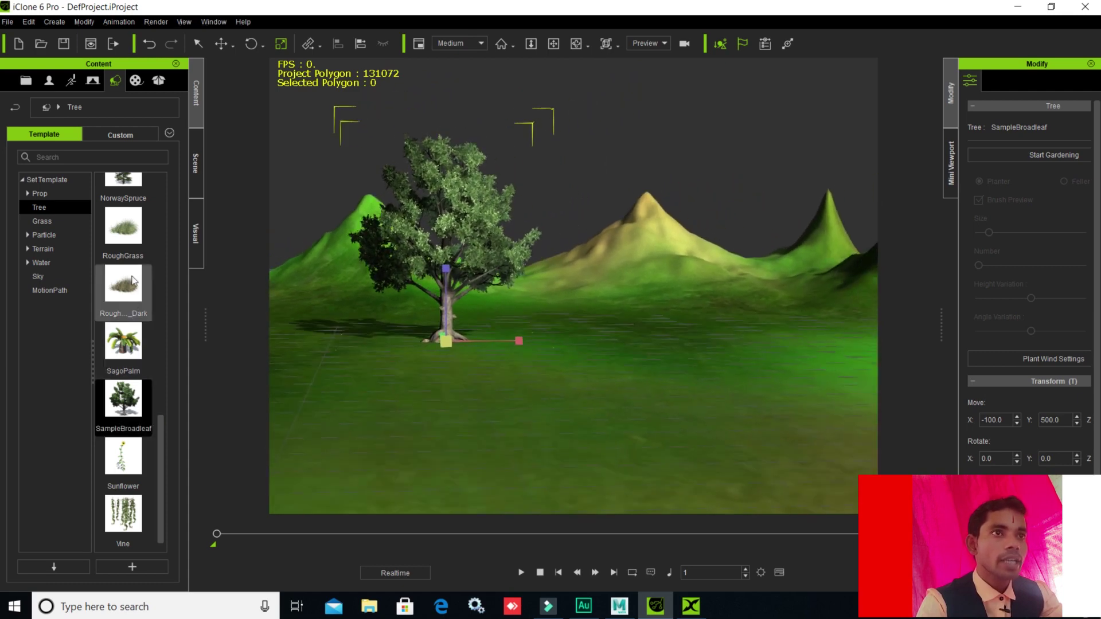
left_click_drag(160, 454, 167, 257)
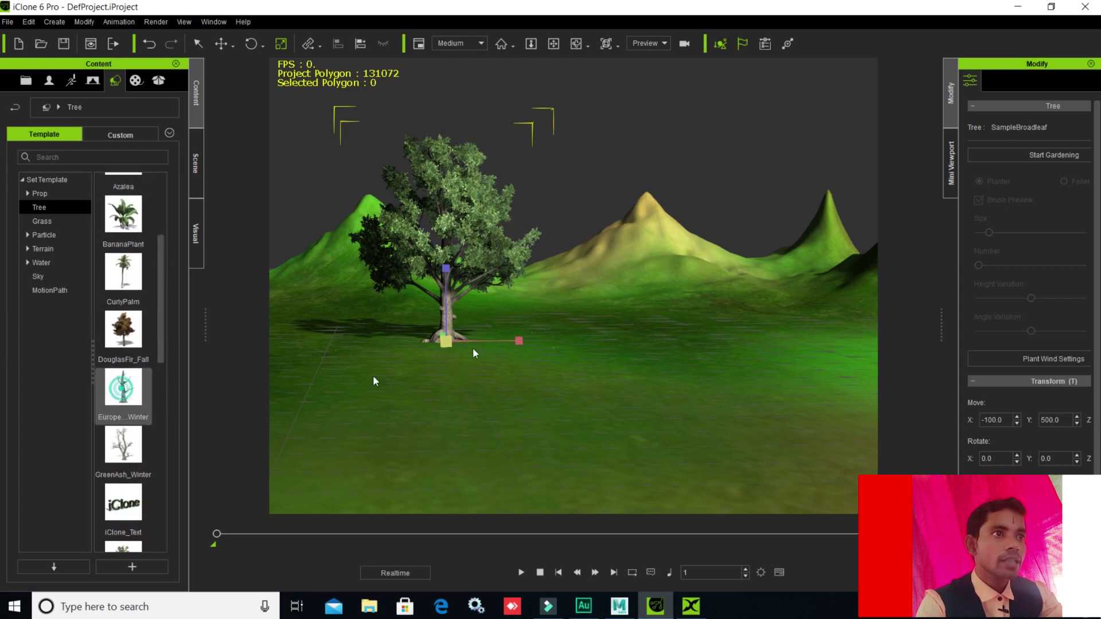
left_click_drag(473, 348, 570, 335)
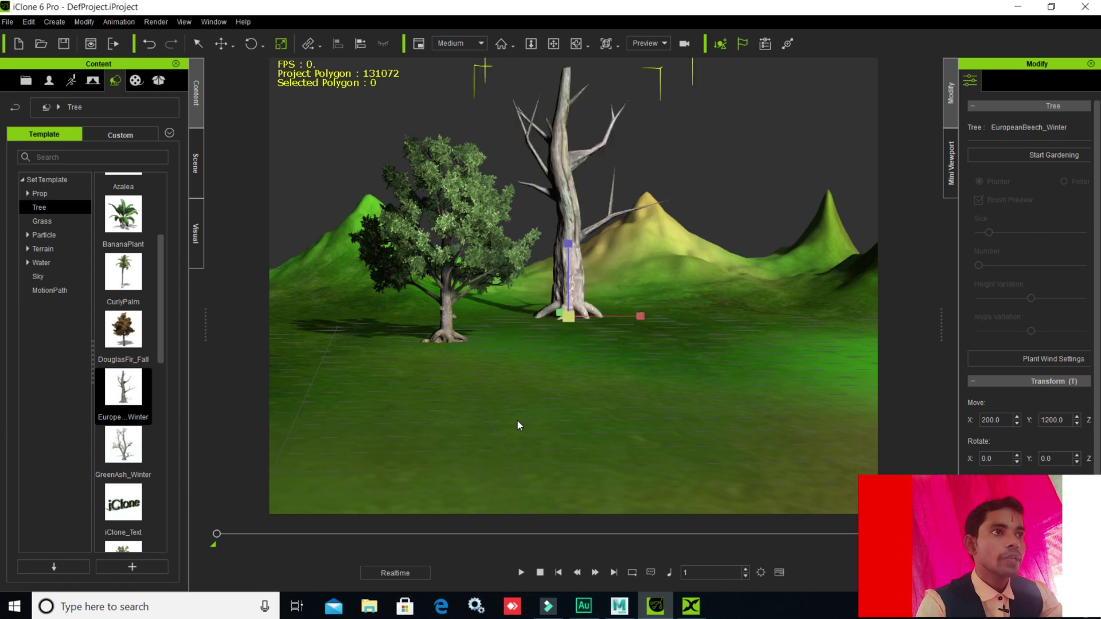
scroll(590, 344, "down", 2)
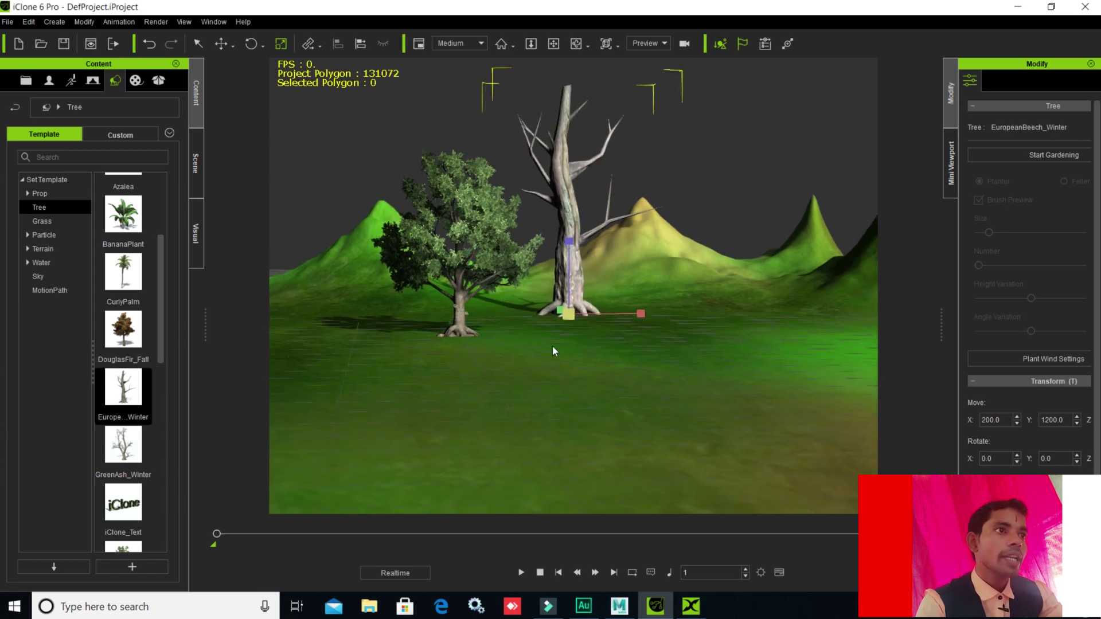
right_click_drag(554, 351, 520, 357)
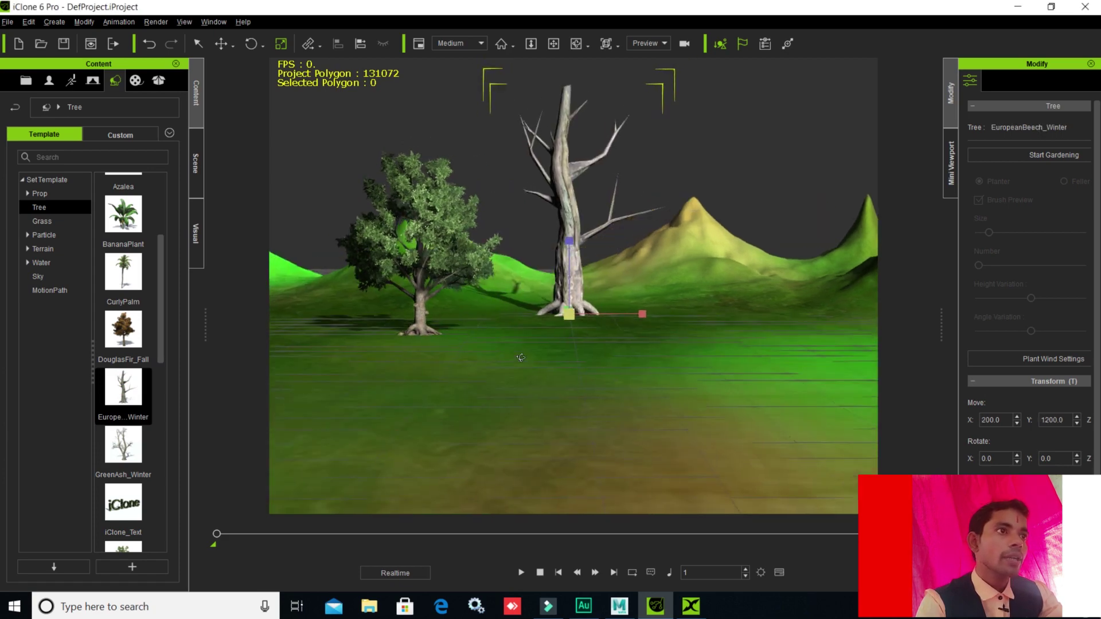
middle_click_drag(521, 359, 585, 387)
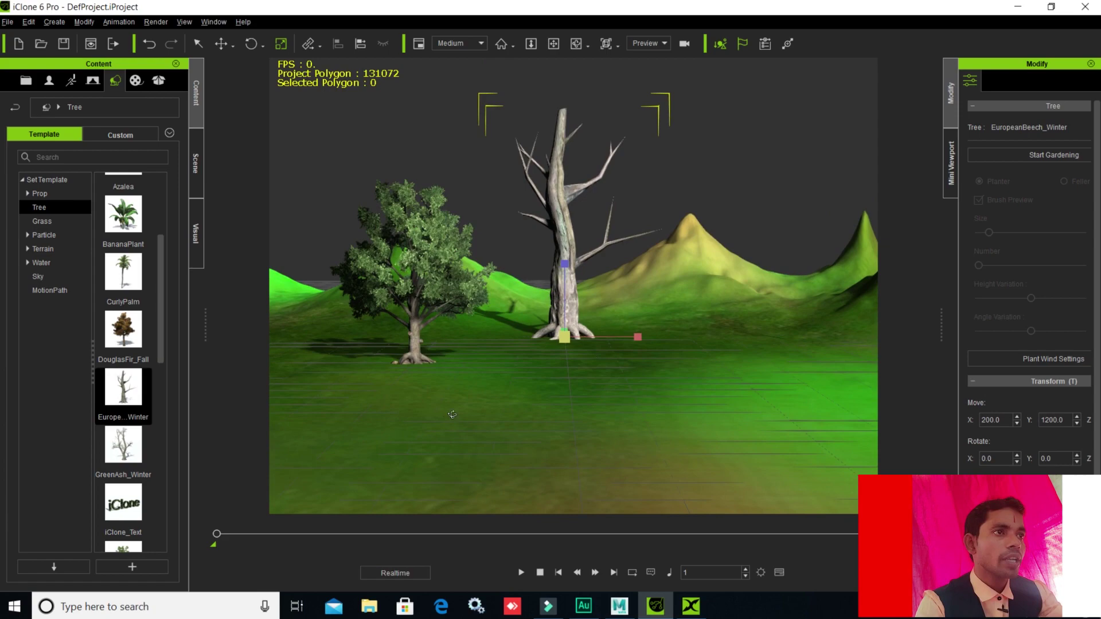
mouse_move(453, 414)
right_mouse_down()
mouse_move(539, 401)
mouse_move(420, 437)
mouse_move(474, 423)
right_mouse_up()
mouse_move(475, 422)
middle_mouse_down()
mouse_move(583, 378)
mouse_move(578, 395)
middle_mouse_up()
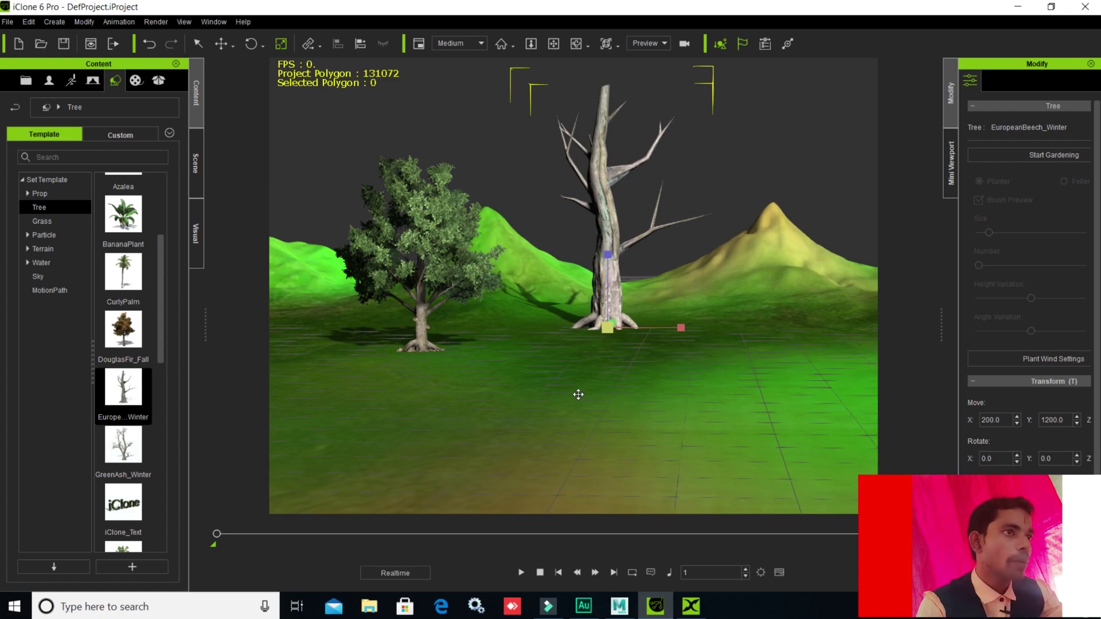